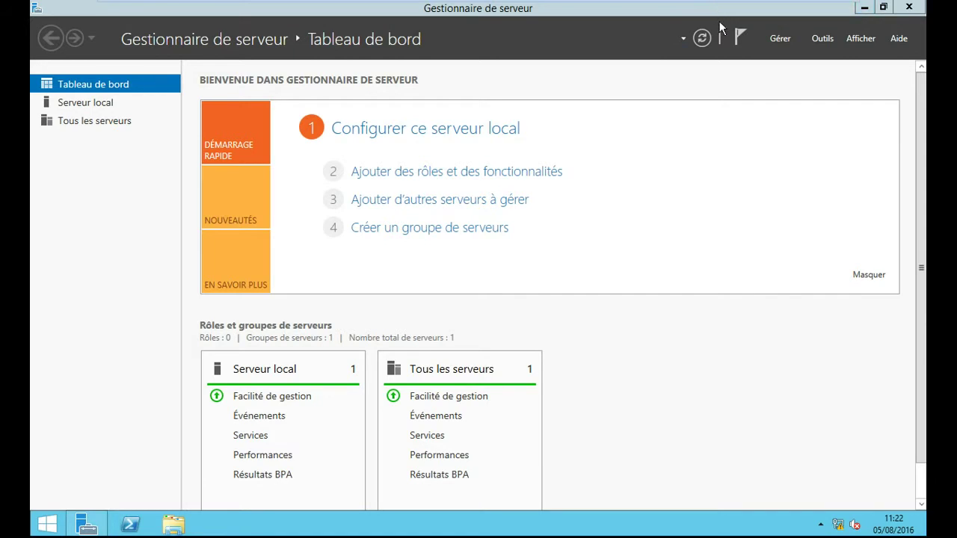
Step: Minimize Server Manager and open the Outils d'administration folder from the Start screen
left_click(863, 7)
left_click(87, 524)
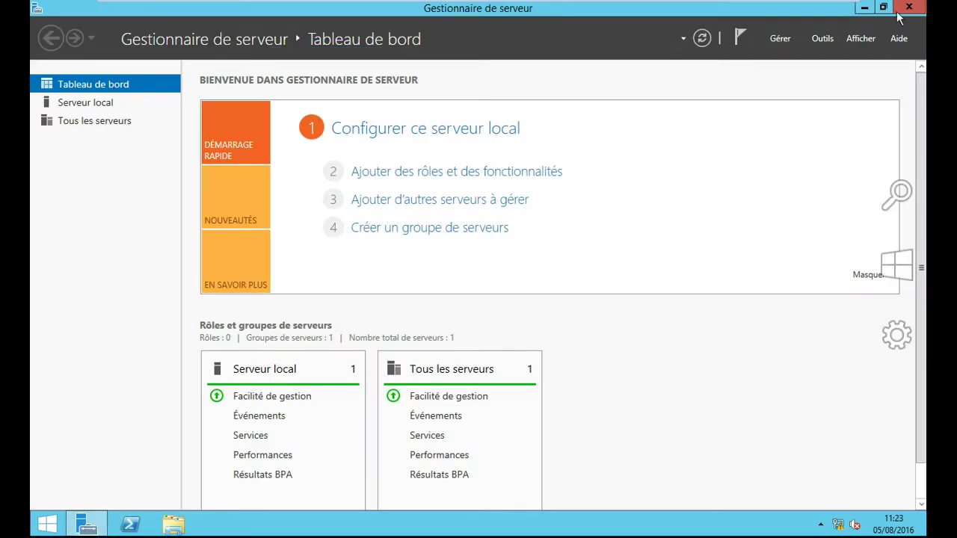
left_click(863, 8)
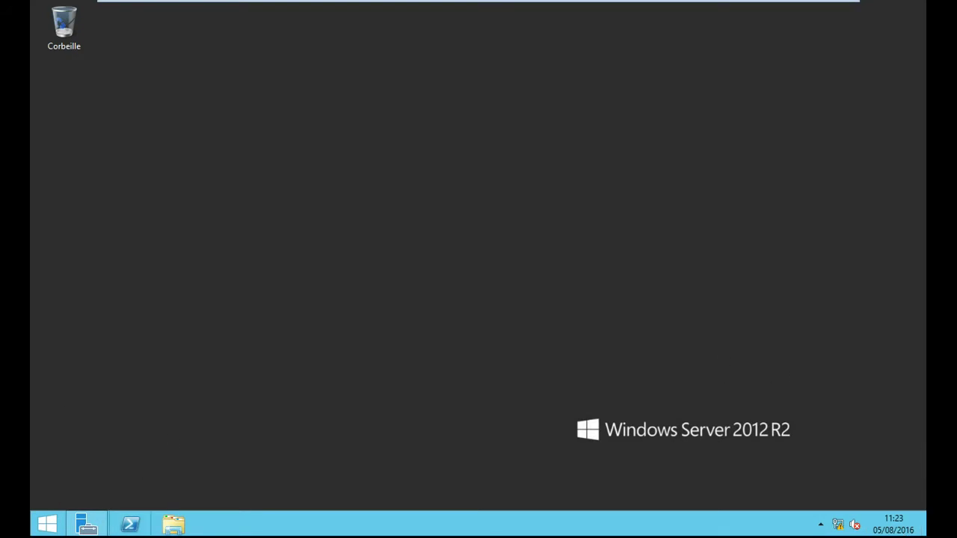
left_click(50, 527)
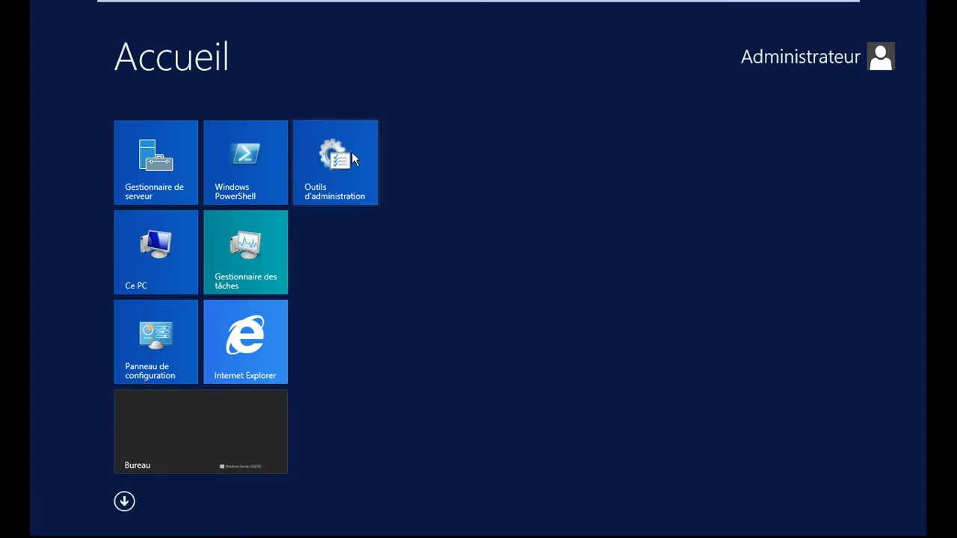
left_click(353, 158)
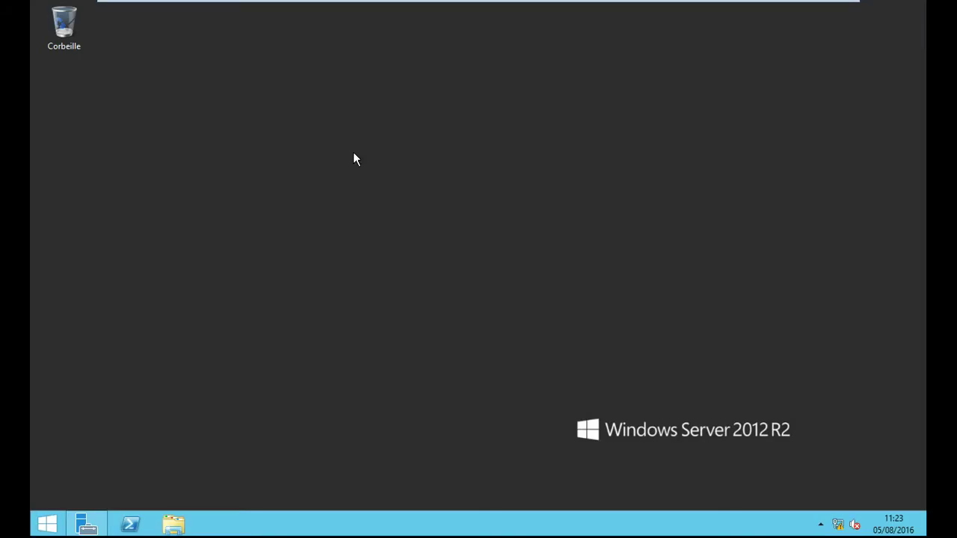
Step: Close Server Manager and return to the Windows Server desktop
left_click(90, 528)
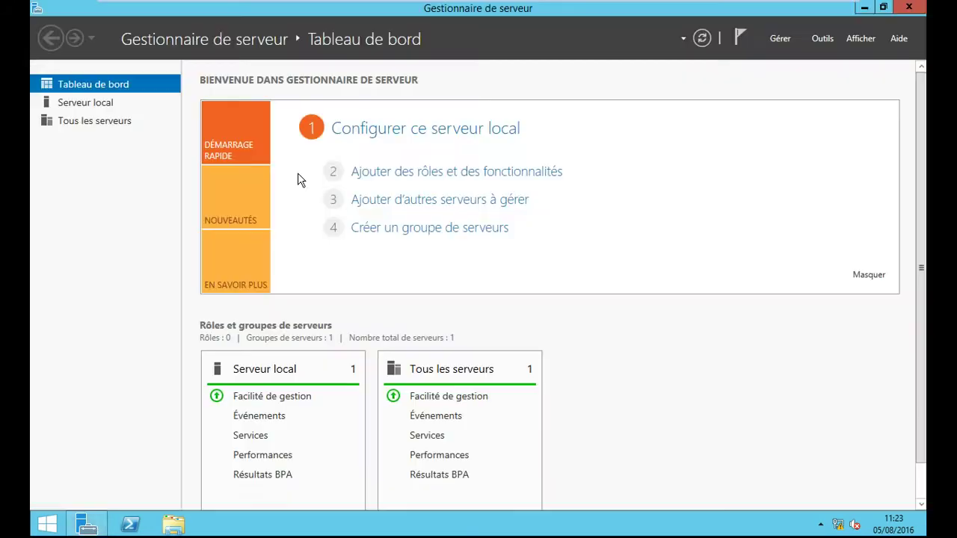
left_click(909, 9)
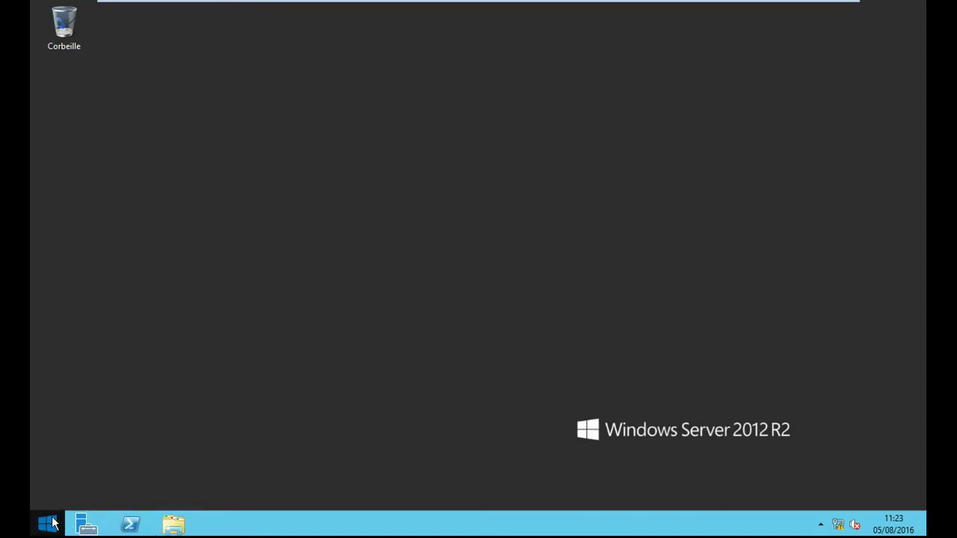
left_click(47, 523)
key("super")
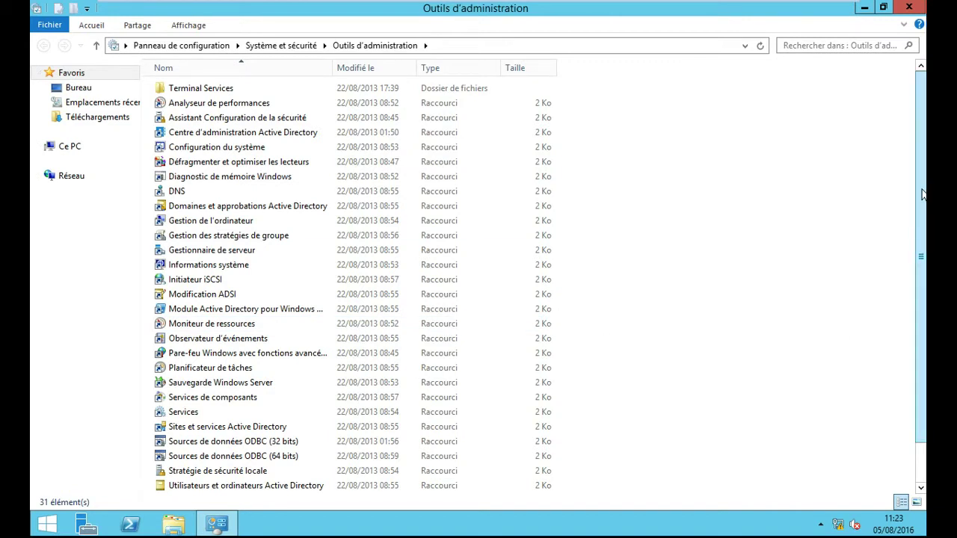
Step: Launch Utilisateurs et ordinateurs Active Directory from the Outils d'administration folder
scroll(923, 194, "down", 1)
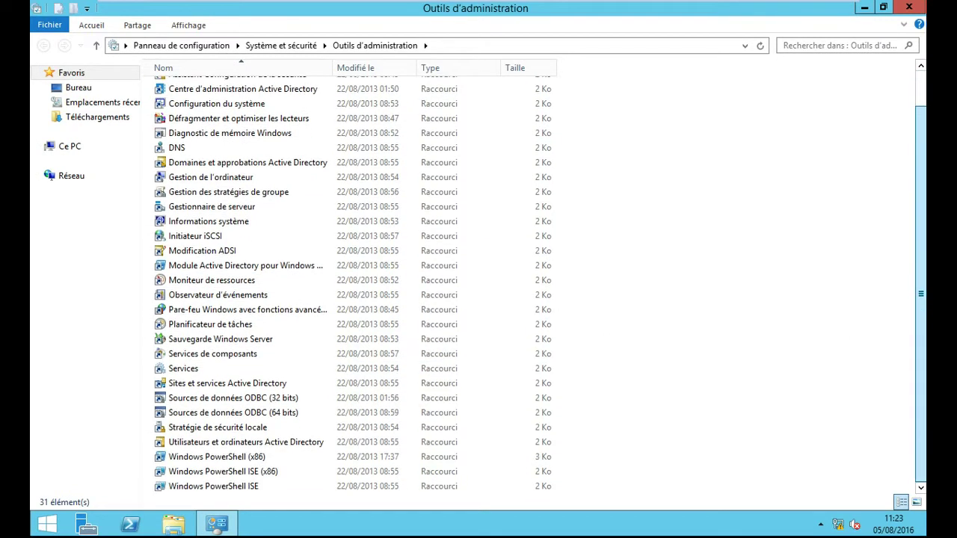
left_click(270, 445)
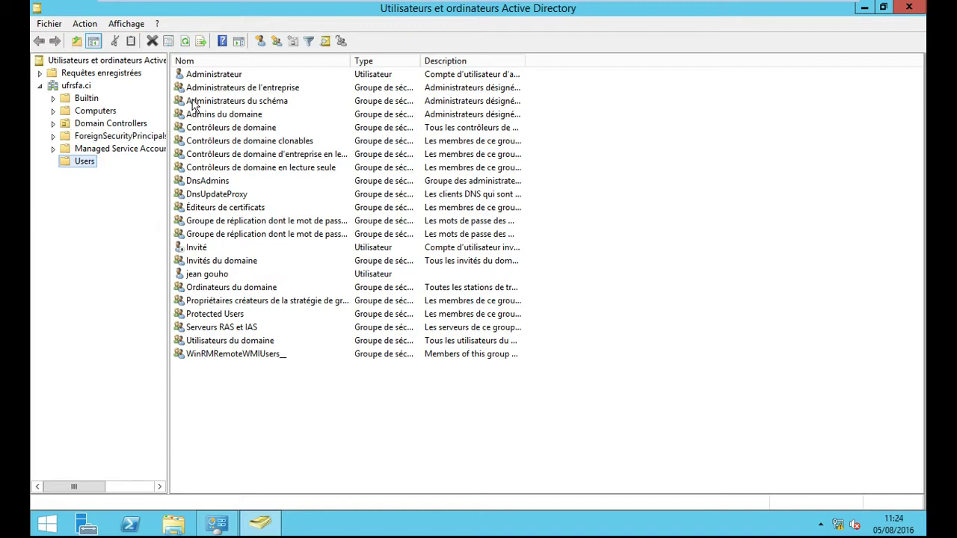
Step: Create a new user in Users with first name, last name and logon name, then continue
left_click(261, 41)
left_click_drag(182, 26, 419, 127)
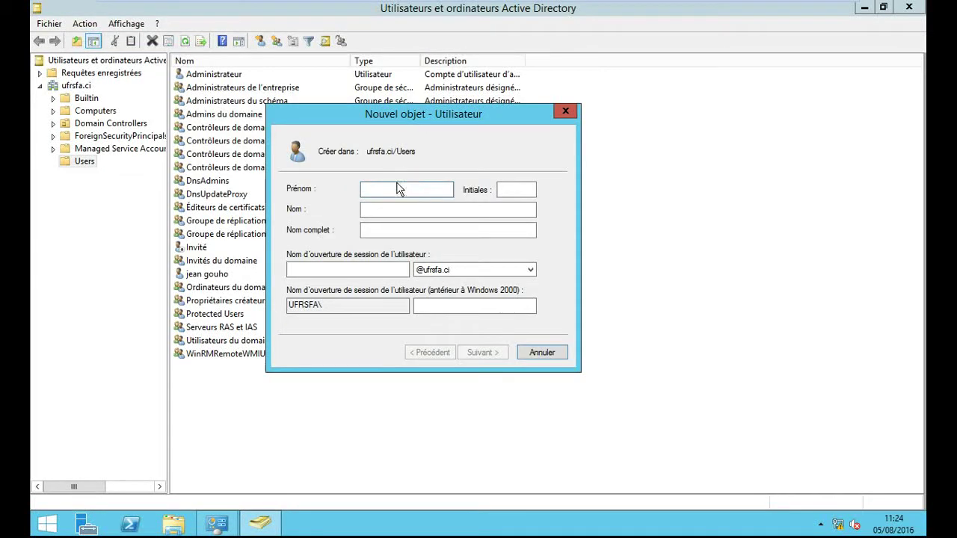
left_click(386, 210)
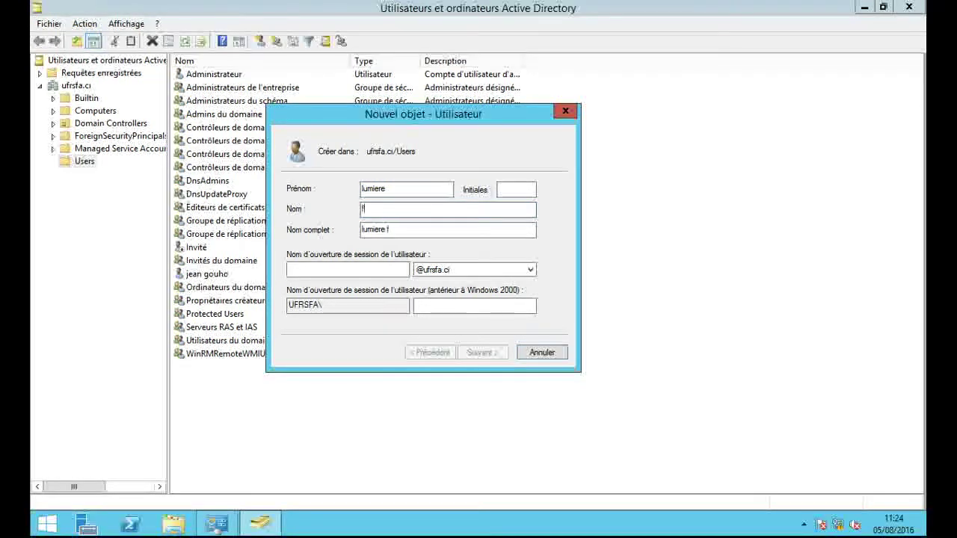
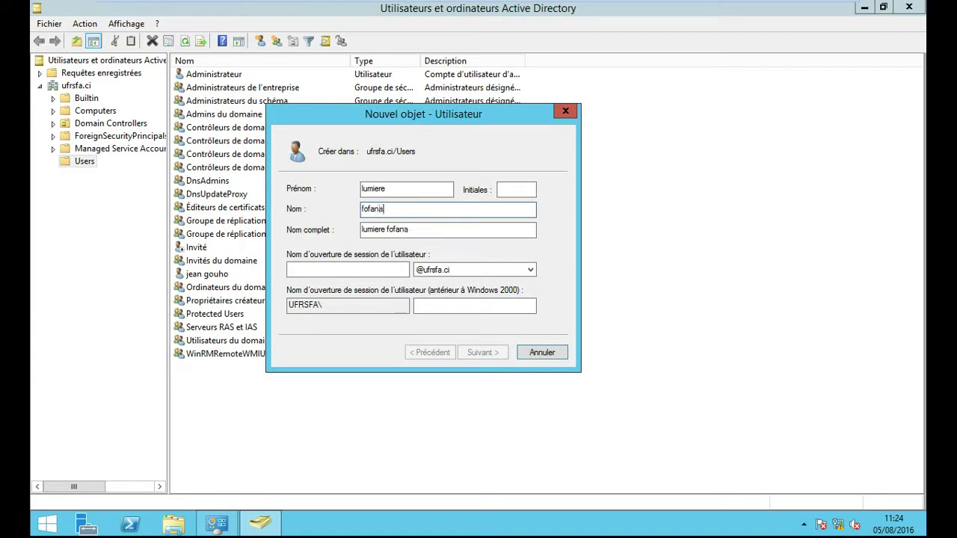
left_click(351, 269)
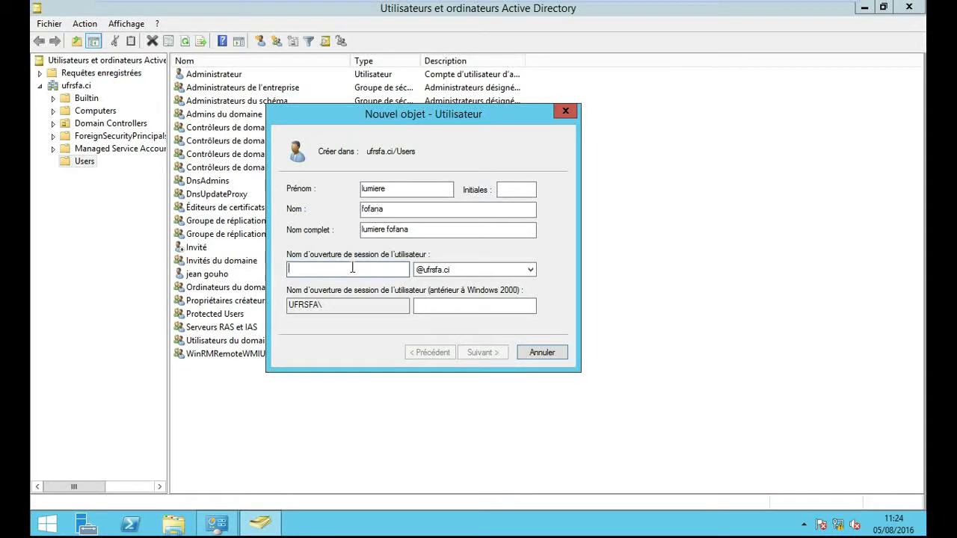
type("l")
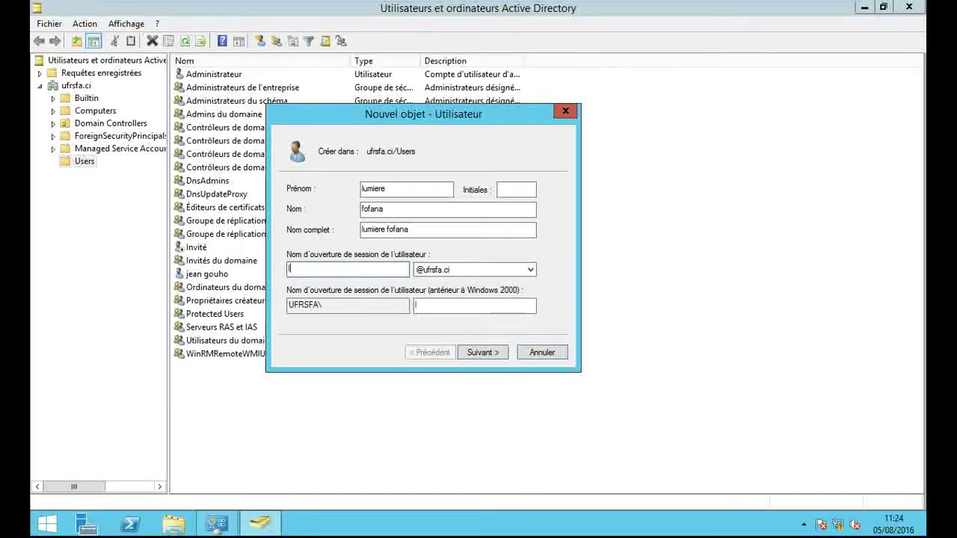
type("fofo")
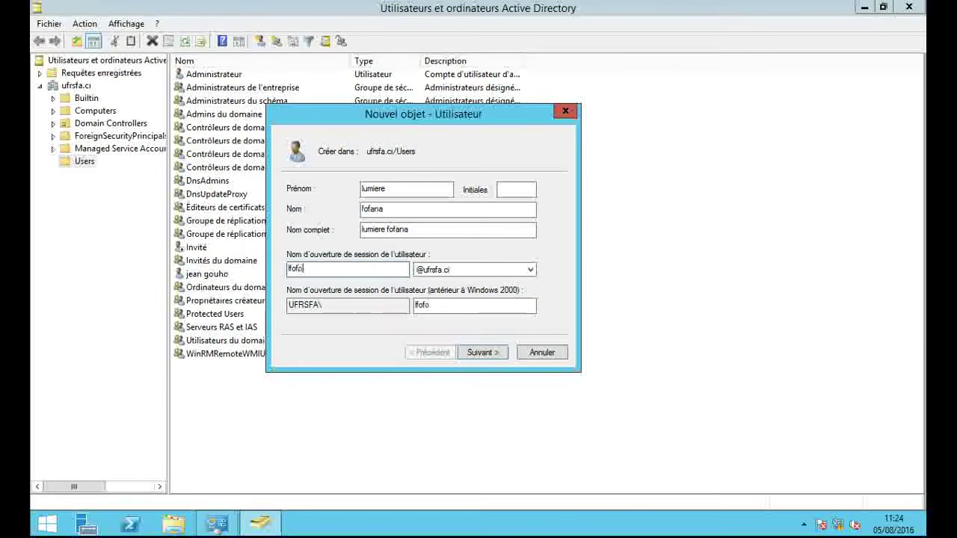
key("BackSpace")
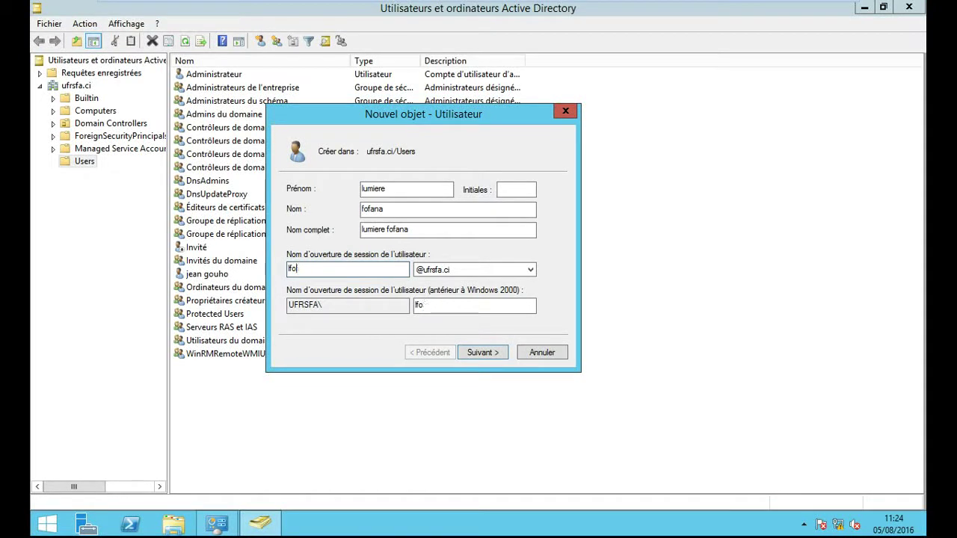
type("f")
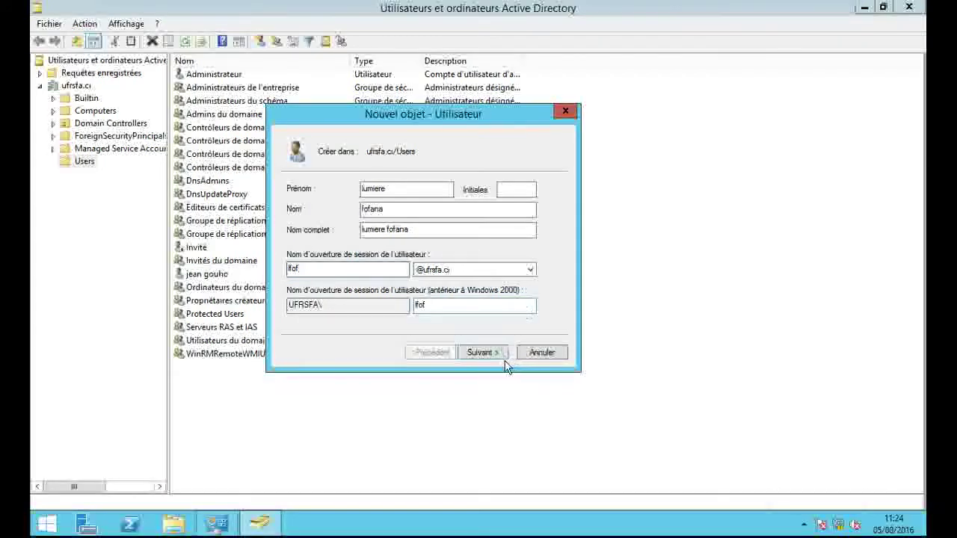
left_click(489, 354)
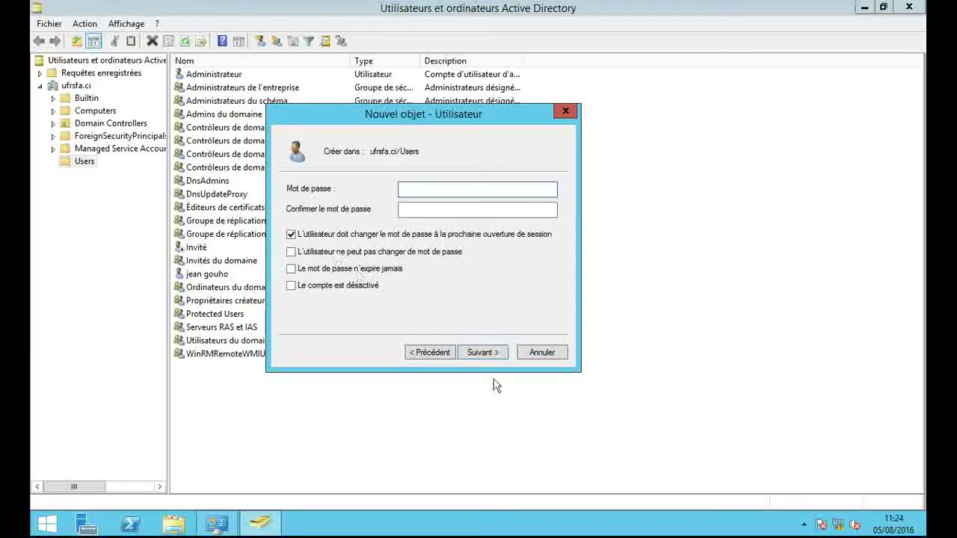
Step: Drop 'must change password at next logon' and enable 'cannot change' and 'never expires'
left_click(290, 234)
left_click(290, 252)
left_click(291, 268)
Step: Enter and confirm the user's password and finish creating the account
left_click(422, 191)
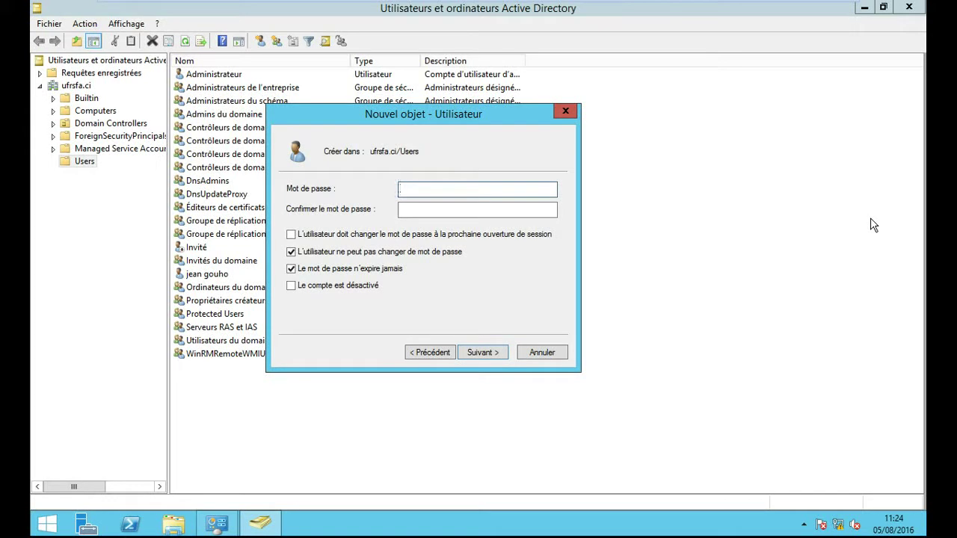
type("P@ssw0")
key("Tab")
type("P@ssw0")
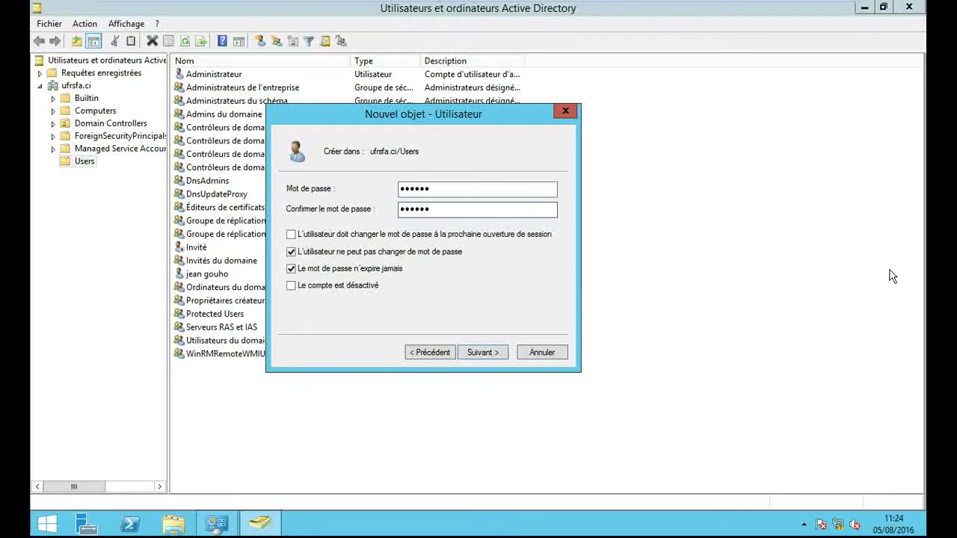
left_click(488, 352)
left_click(491, 352)
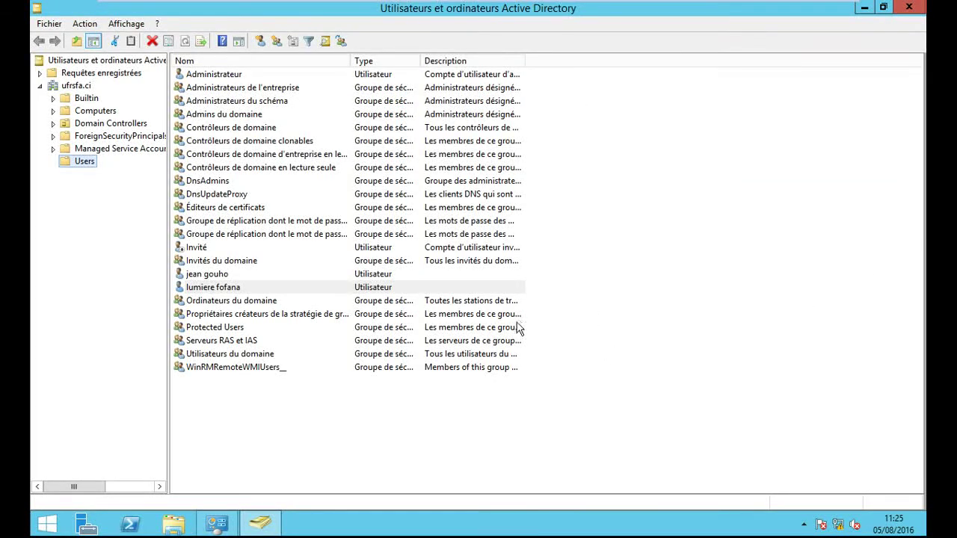
left_click(448, 444)
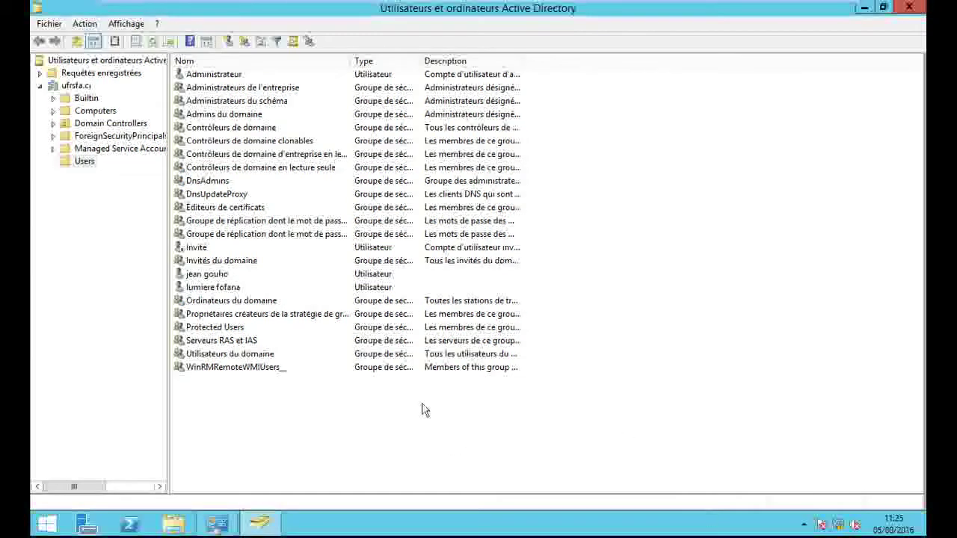
Step: Open the Propriétés dialog of the new user from its context menu
left_click(221, 287)
right_click(220, 288)
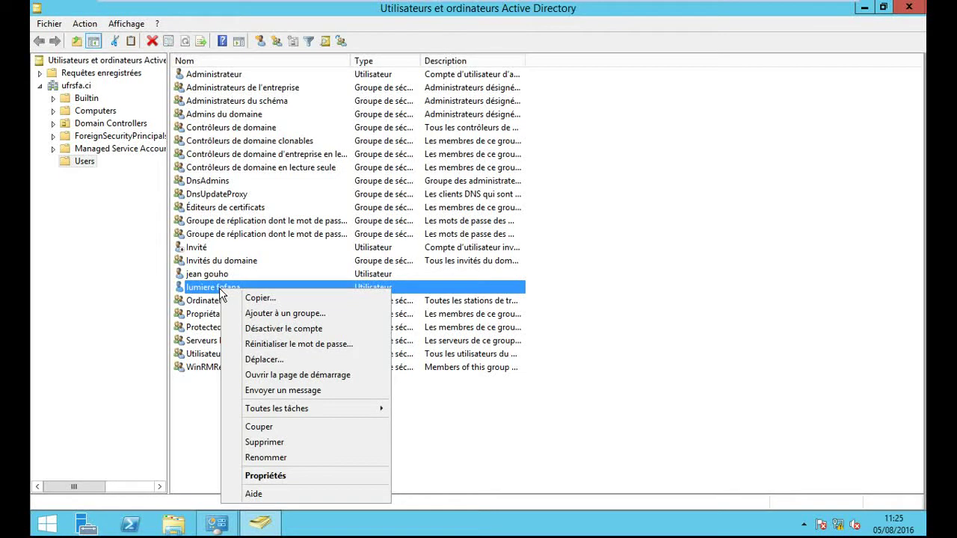
left_click(295, 477)
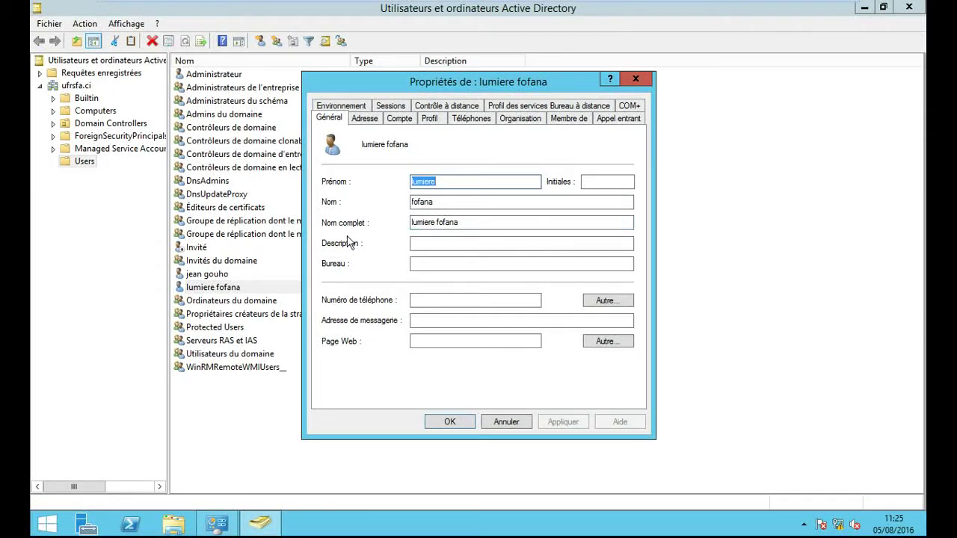
Step: Switch the user's properties to the Compte tab
left_click(401, 122)
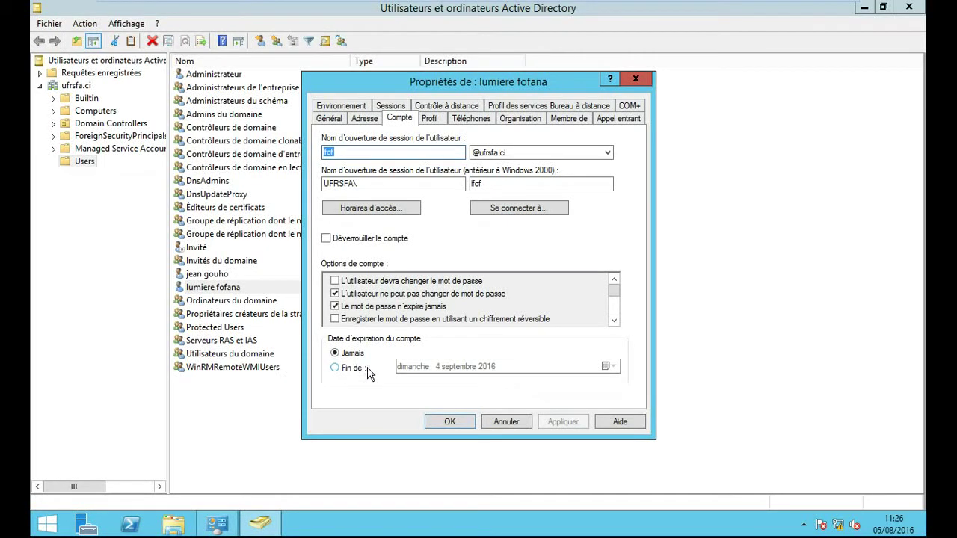
Step: Set the account expiration to 'Fin de' samedi 31 décembre 2016
left_click(342, 368)
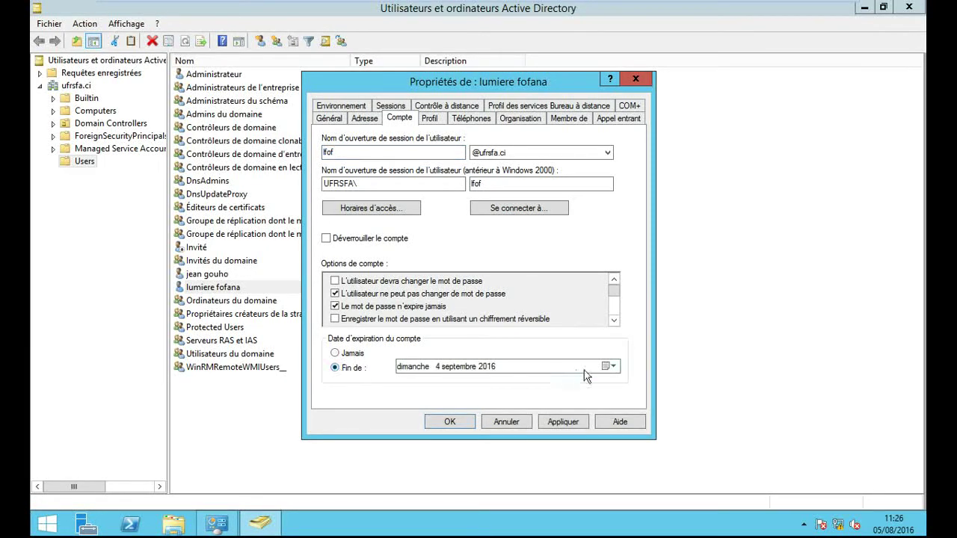
left_click(610, 366)
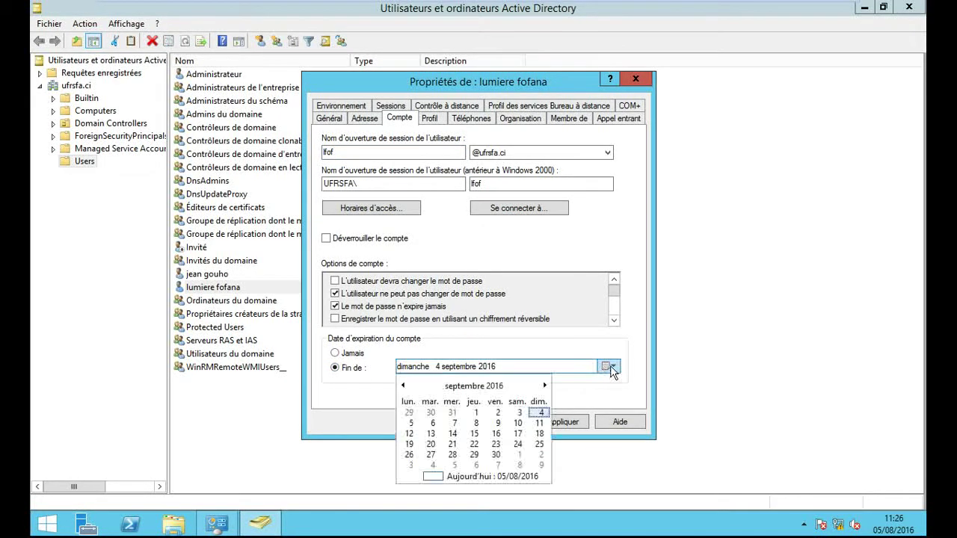
left_click(544, 385)
left_click(544, 386)
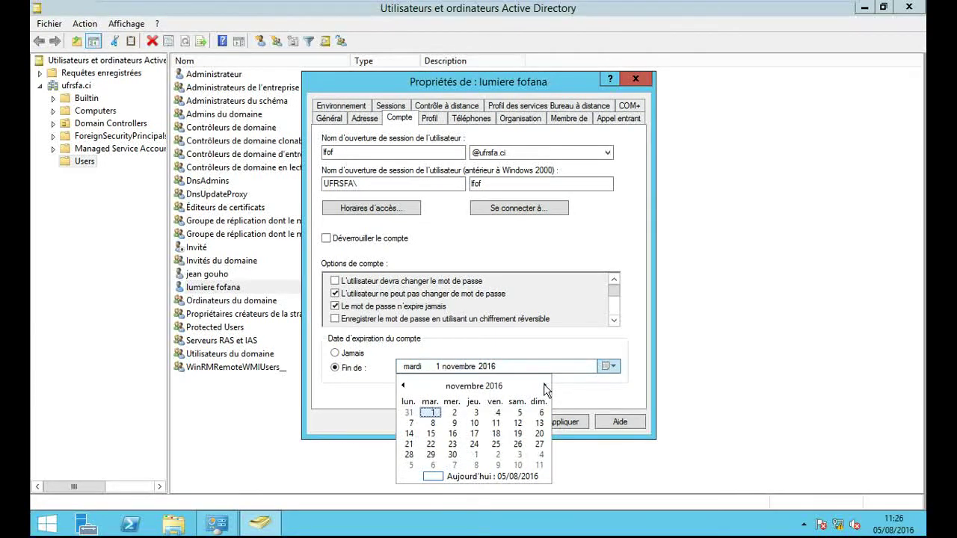
left_click(544, 385)
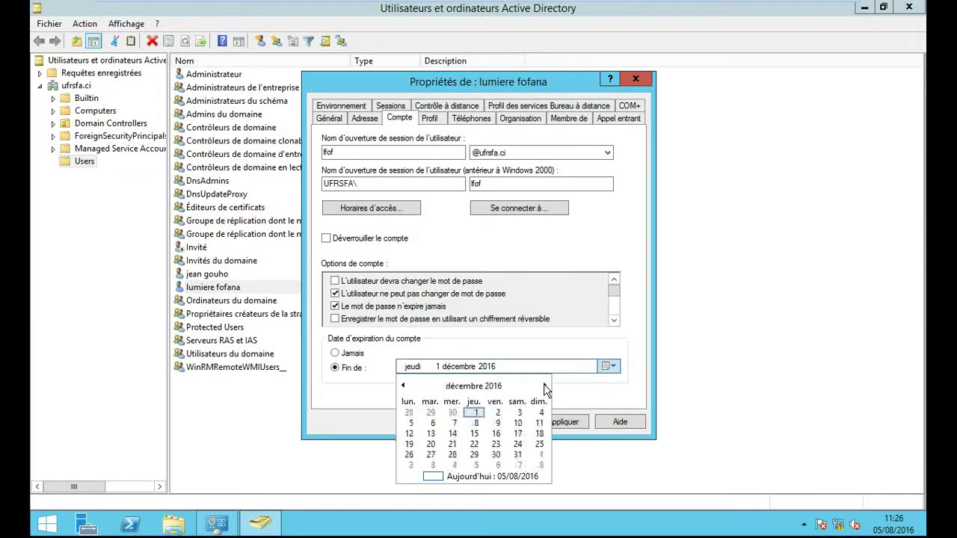
left_click(521, 456)
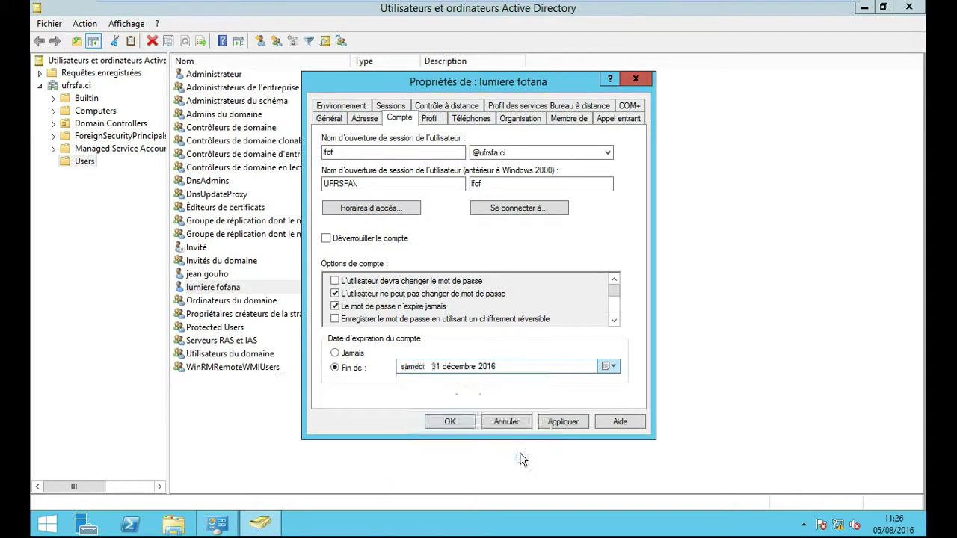
Step: Apply the 31 décembre 2016 account expiry date
left_click(557, 423)
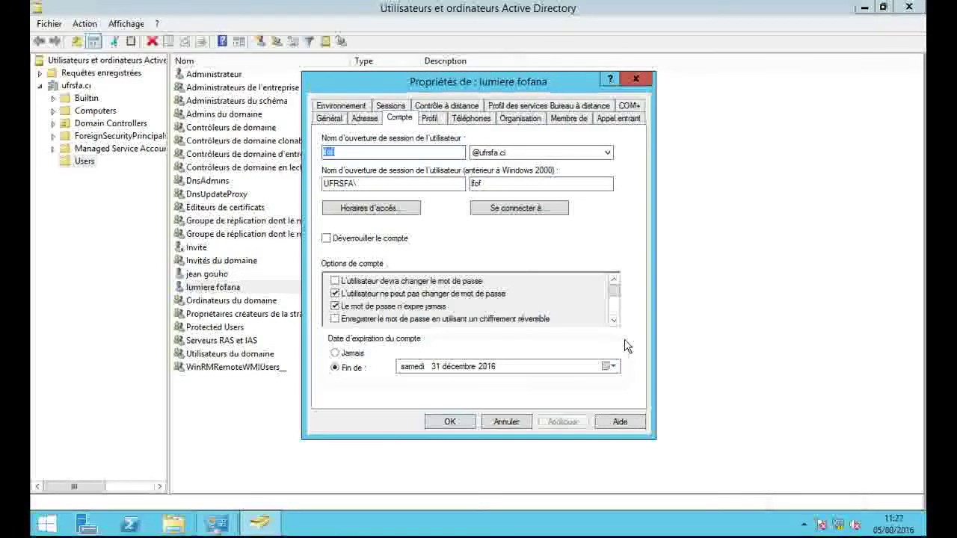
Step: Open the user's Horaires d'accès weekly schedule
left_click(366, 209)
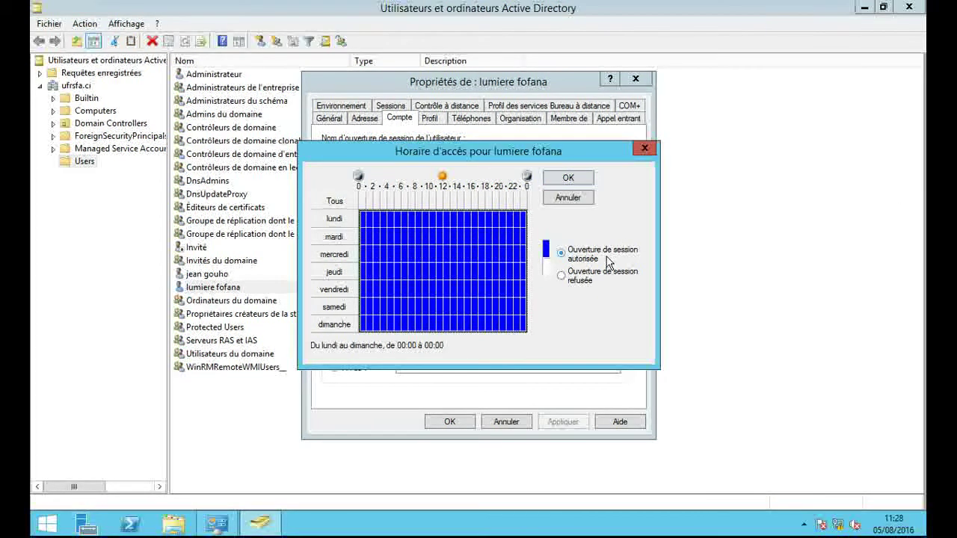
Step: Refuse logon from 00:00 to 07:00 on every day of the week
left_click(411, 218)
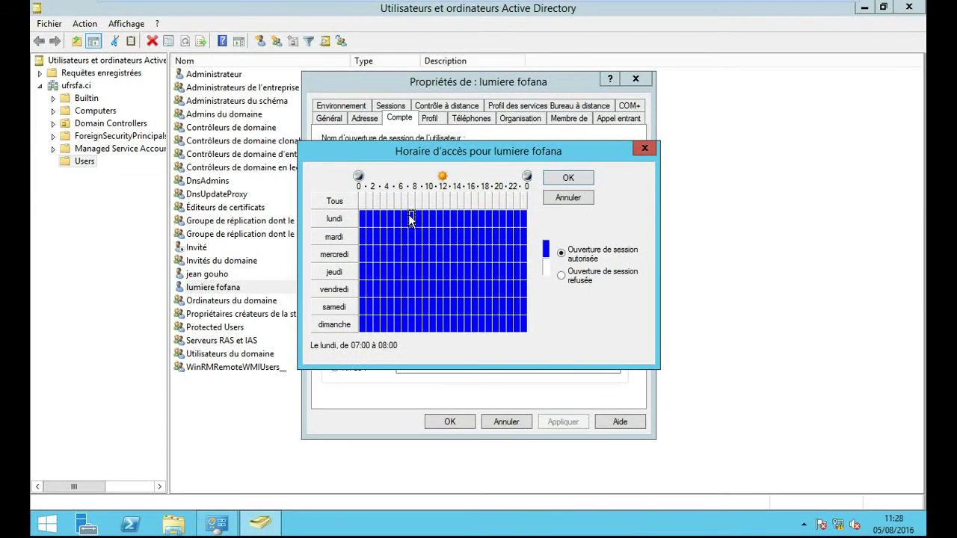
left_click(404, 218)
left_click(364, 218)
left_click_drag(365, 217, 407, 333)
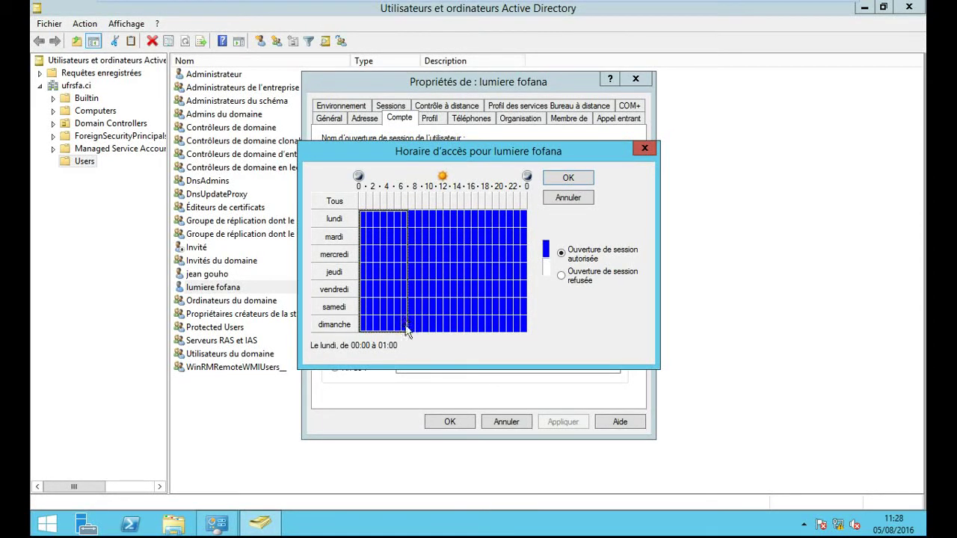
left_click(560, 275)
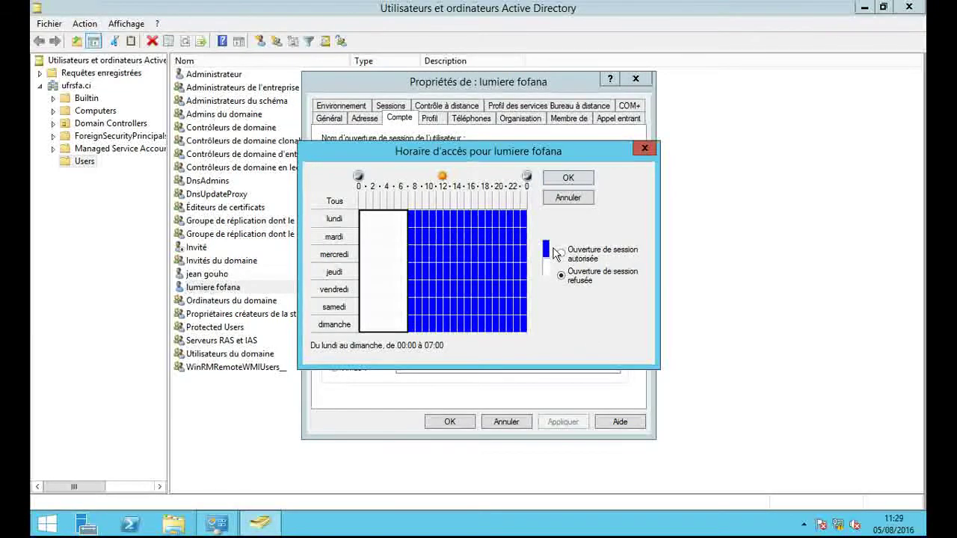
Step: Refuse logon from 20:00 to midnight on every day of the week
left_click(503, 218)
left_click_drag(503, 218, 532, 313)
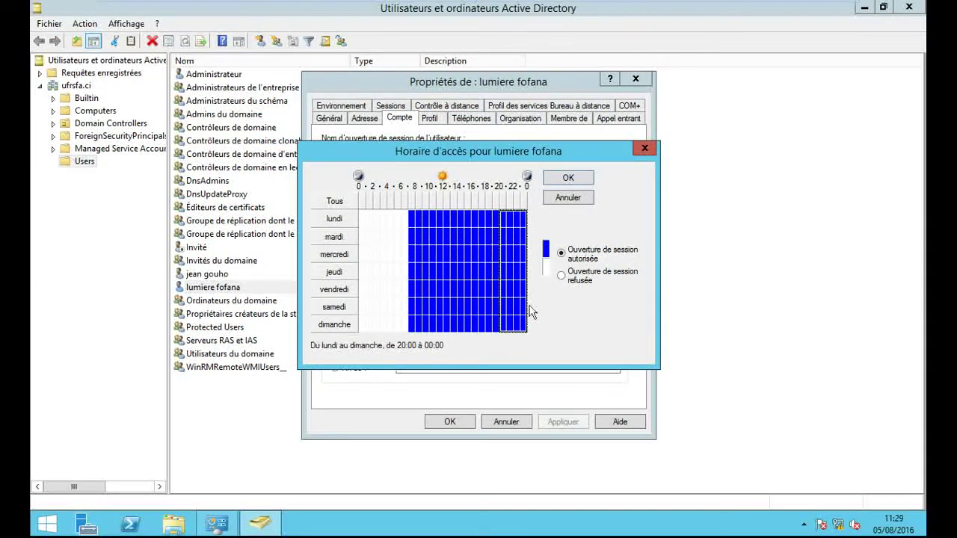
left_click(563, 278)
Step: Also refuse logon on Sunday 07:00–20:00 and Saturday 13:00–20:00
left_click(410, 321)
left_click_drag(411, 327, 500, 333)
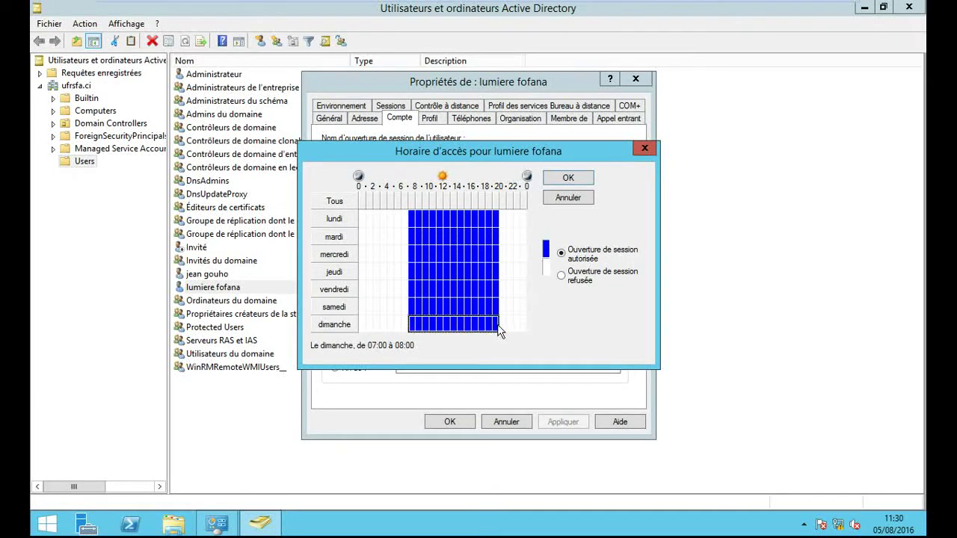
left_click(561, 275)
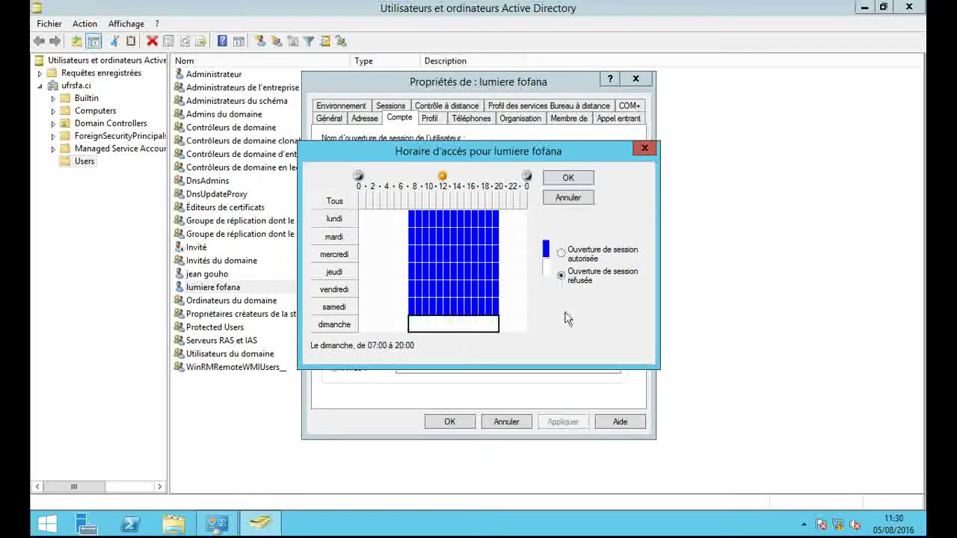
left_click(457, 302)
left_click(452, 308)
left_click_drag(451, 309, 496, 311)
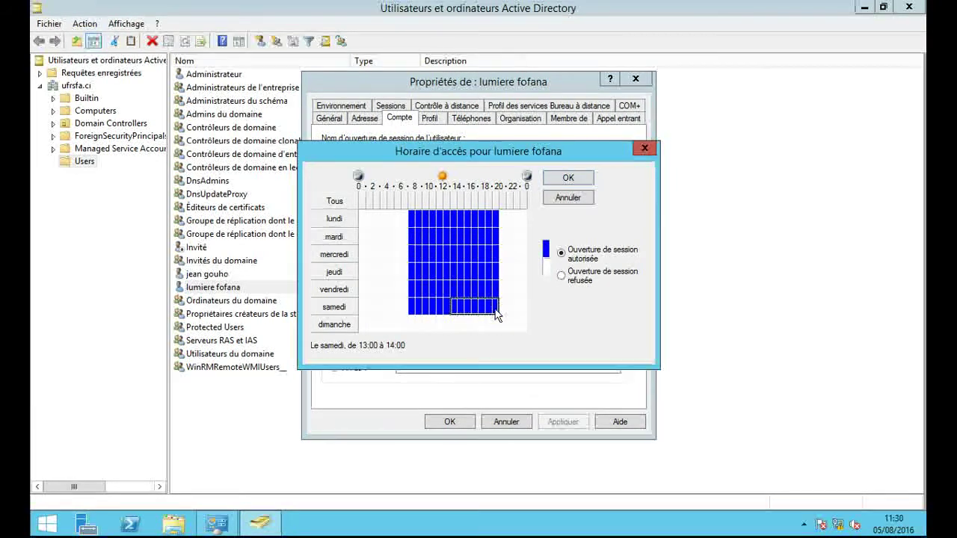
left_click(567, 280)
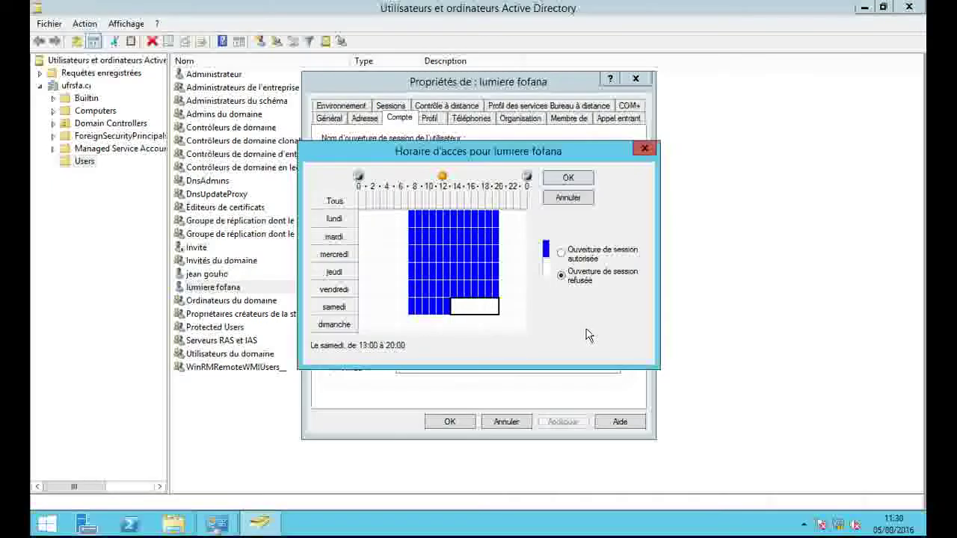
Step: Confirm the restricted logon hours, reopen Horaires d'accès to verify them, and close it
left_click(568, 178)
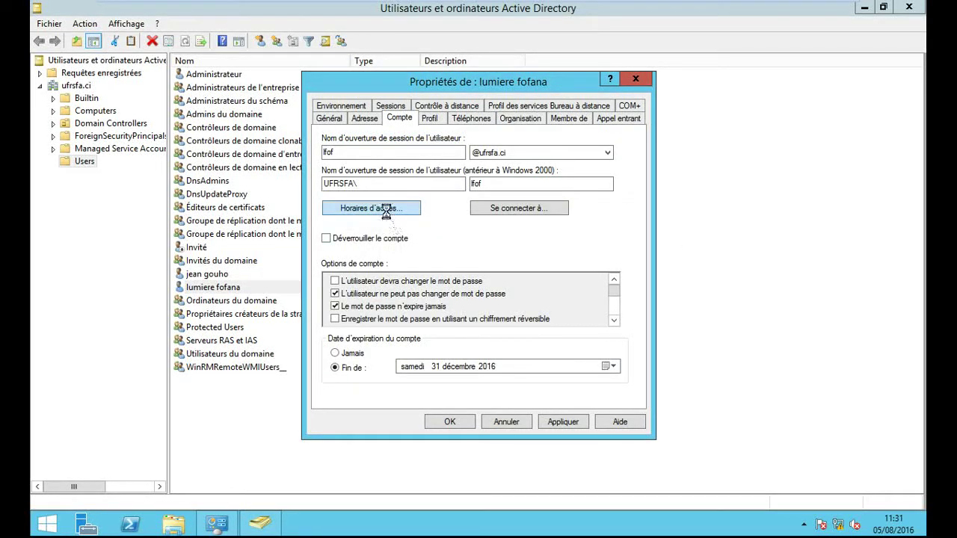
left_click(386, 213)
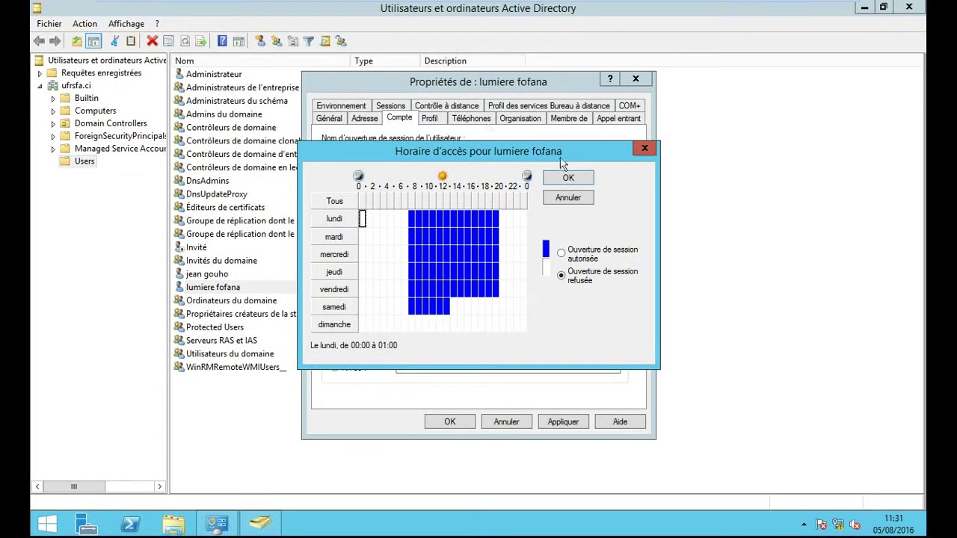
left_click(570, 178)
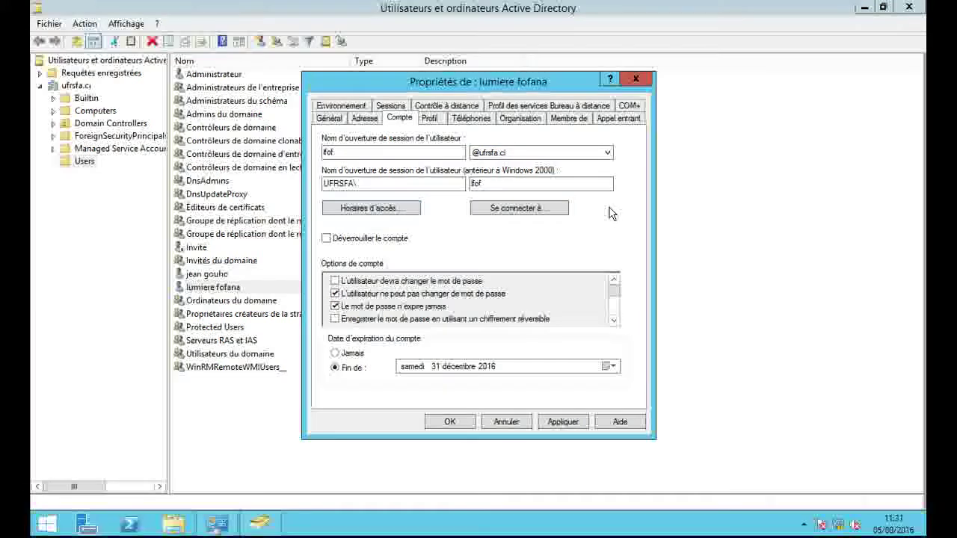
Step: Open 'Se connecter à...' to view the user's allowed workstations list
left_click(532, 208)
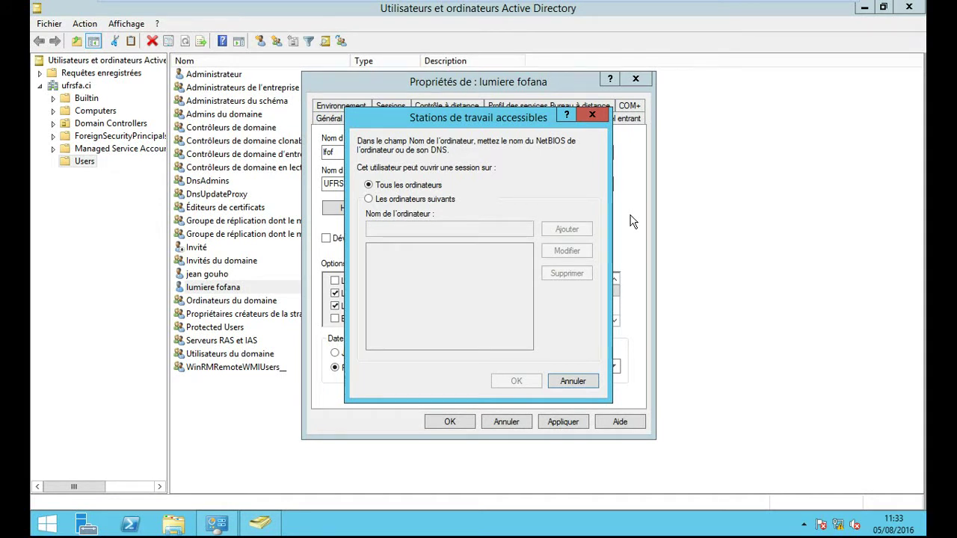
Step: Close Stations de travail accessibles unchanged, then close the user's Propriétés
left_click(595, 120)
left_click(635, 79)
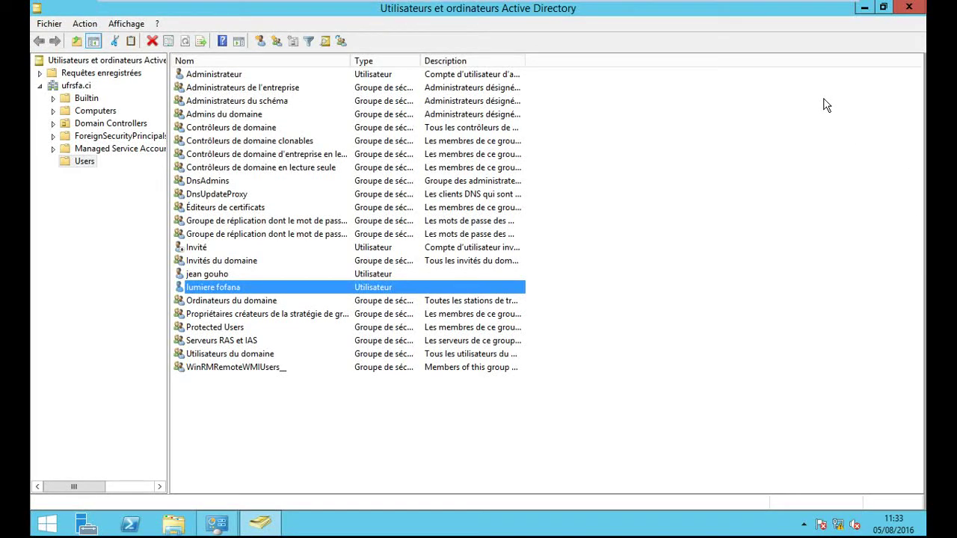
Step: Close the AD users console and launch Gestion des stratégies de groupe from Outils d'administration
left_click(917, 12)
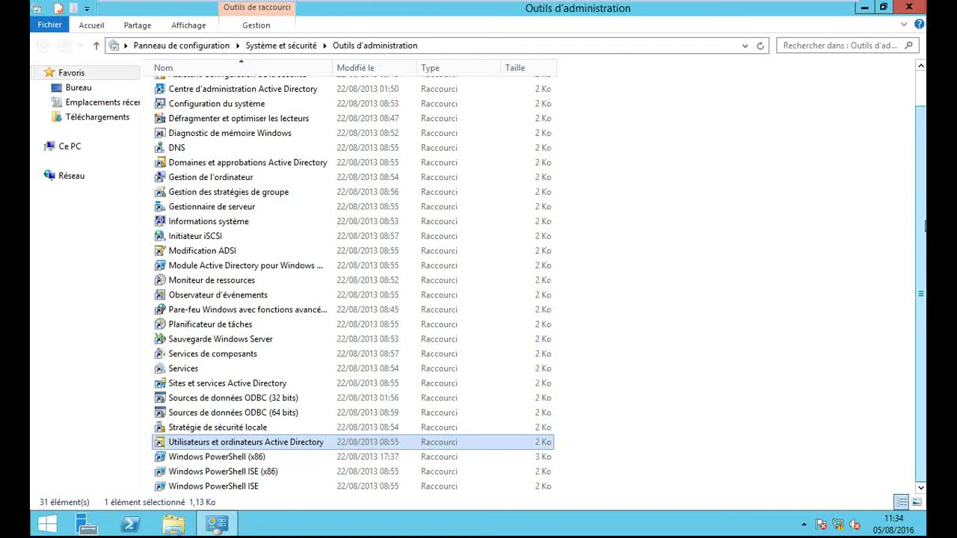
scroll(922, 217, "up", 1)
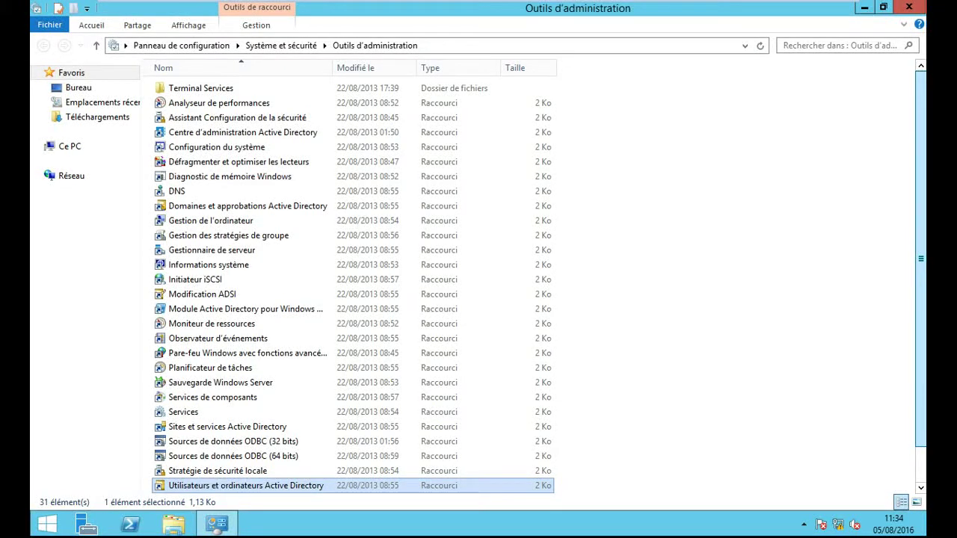
left_click_drag(924, 119, 924, 150)
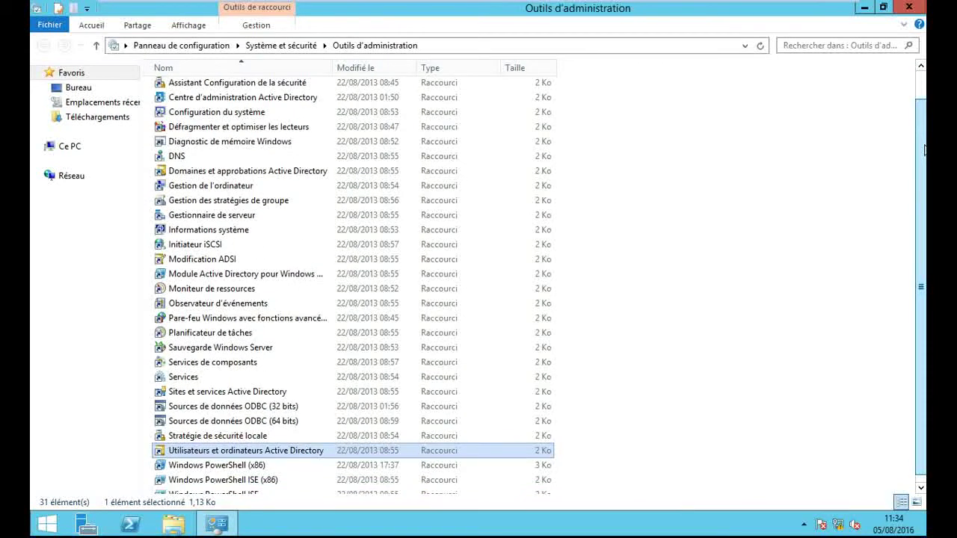
double_click(261, 203)
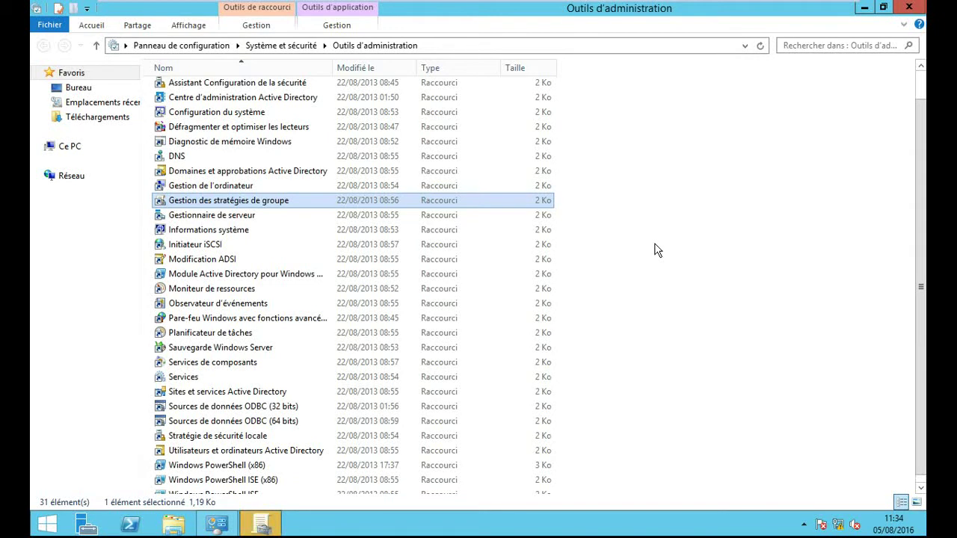
Step: Expand Forêt : ufrsfa.ci > Domaines > ufrsfa.ci and open the Default Domain Policy context menu
left_click(261, 527)
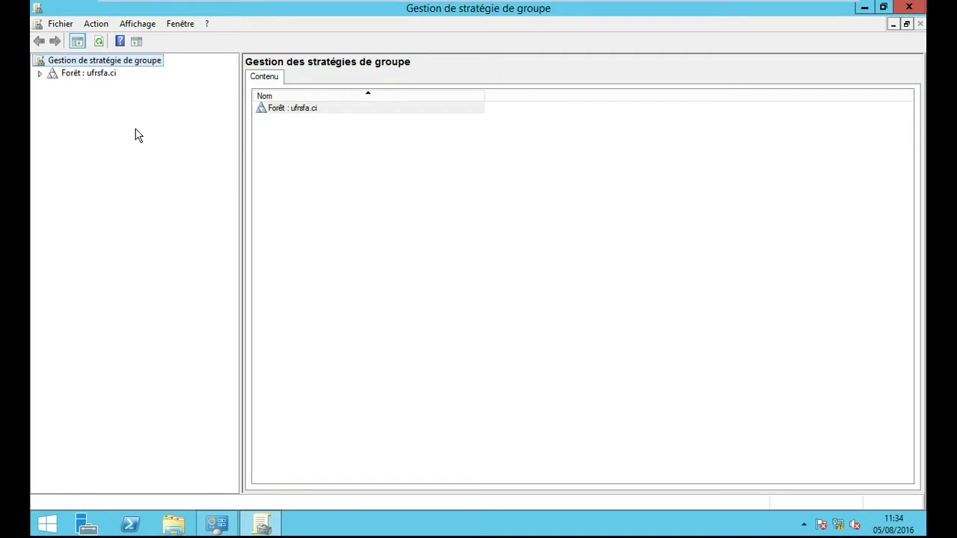
left_click(40, 74)
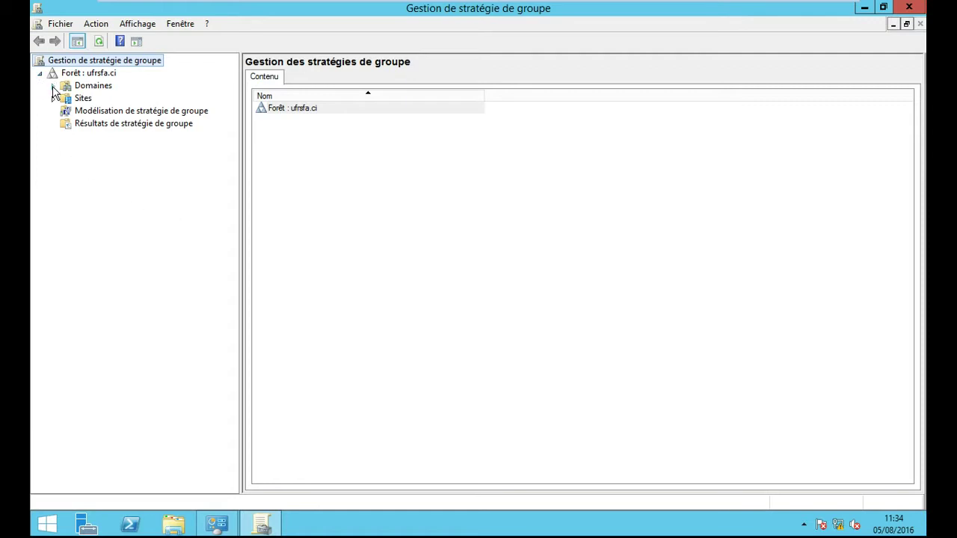
left_click(53, 86)
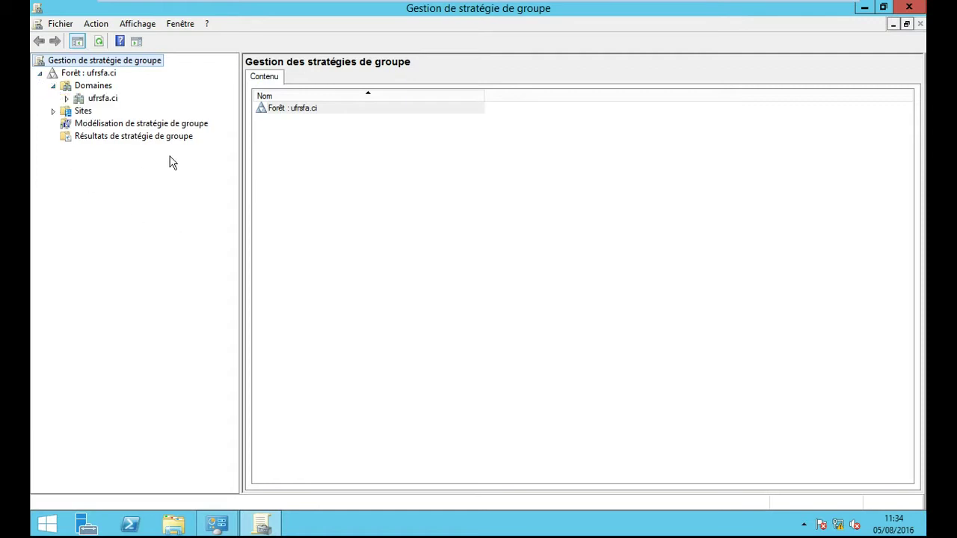
left_click(66, 98)
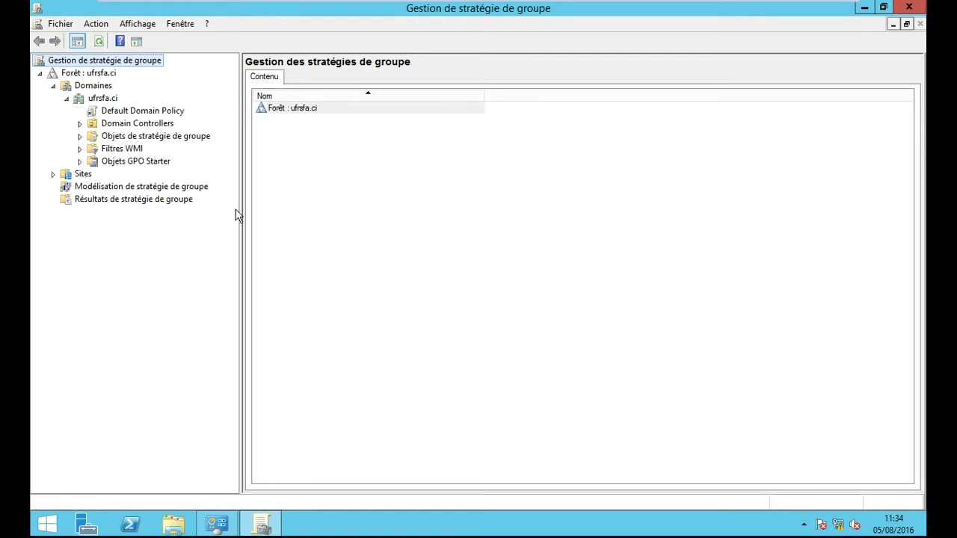
right_click(167, 112)
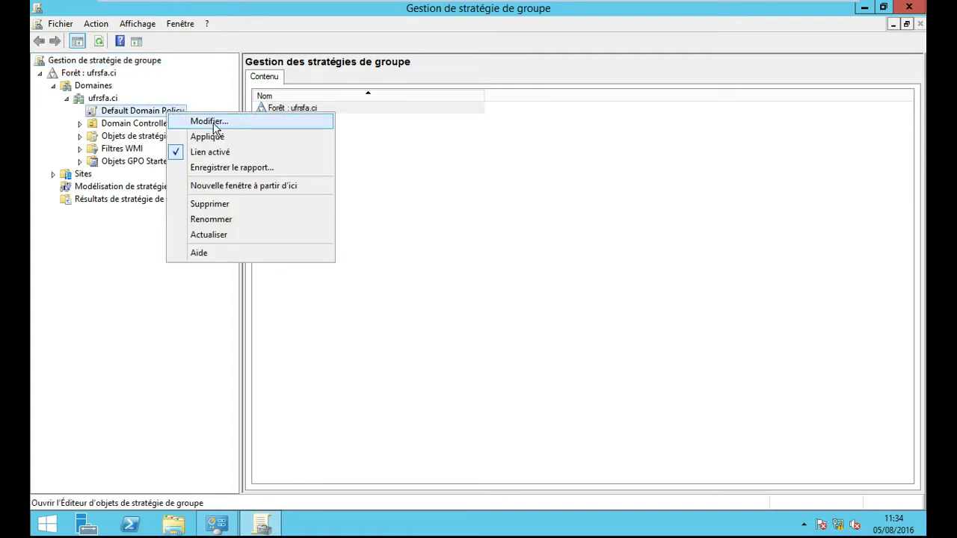
Step: Edit the Default Domain Policy and navigate to Stratégies de comptes > Stratégie de verrouillage du compte
left_click(209, 122)
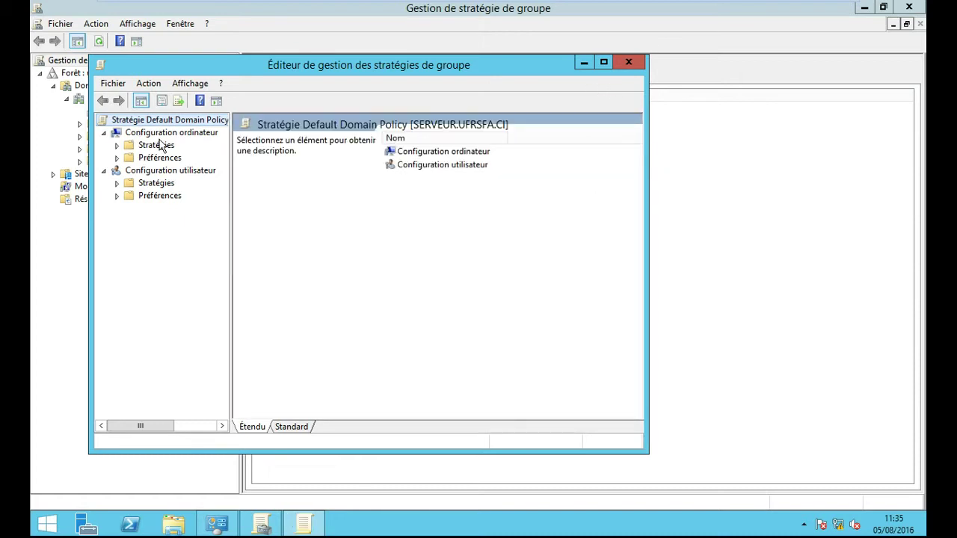
left_click(118, 146)
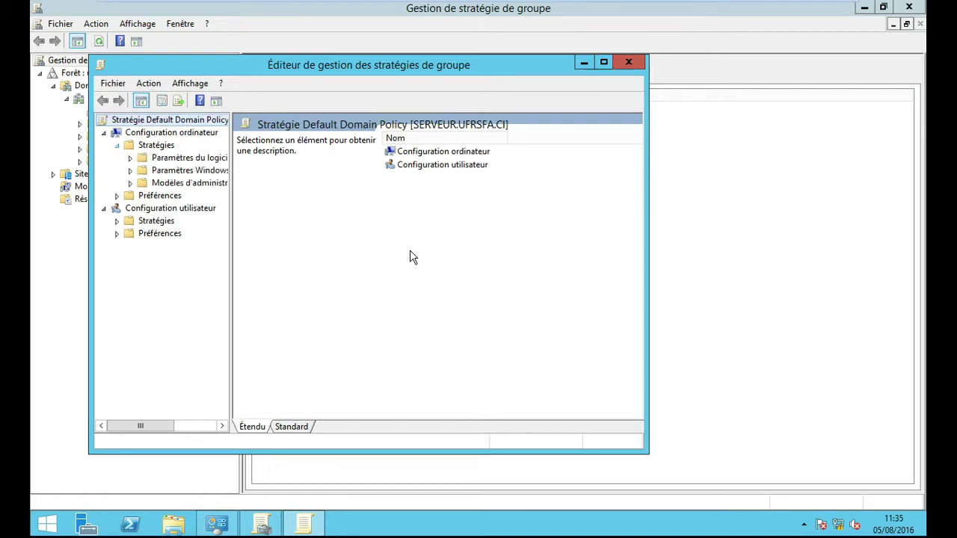
left_click_drag(231, 215, 353, 218)
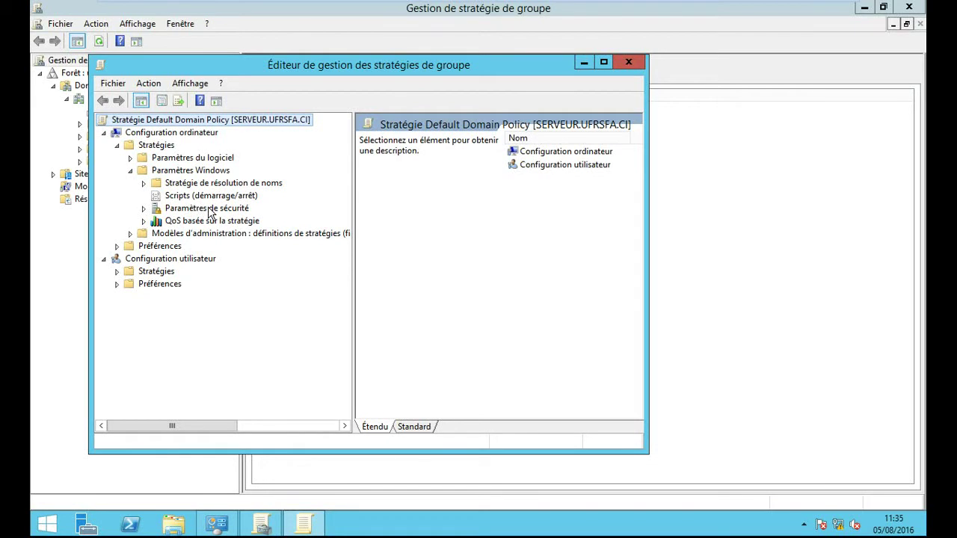
left_click(144, 208)
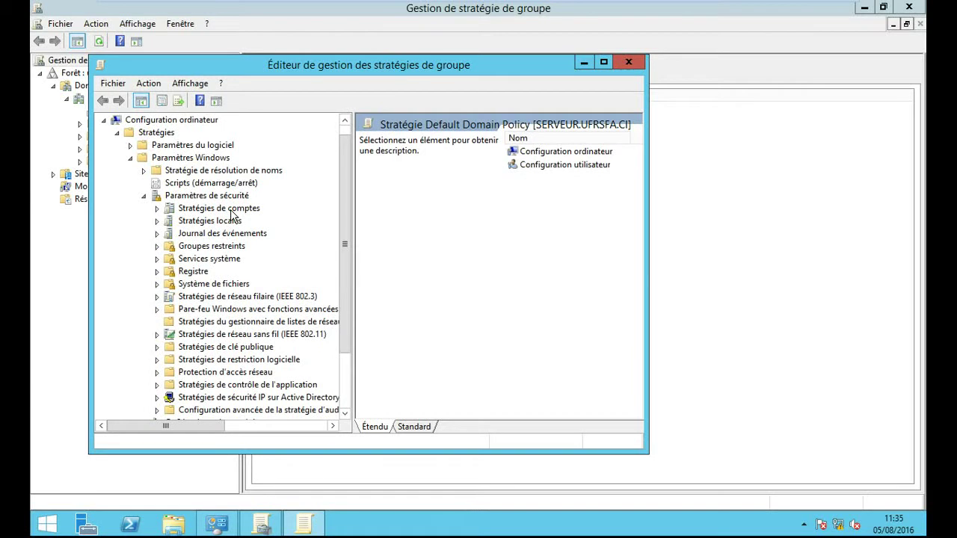
left_click(157, 208)
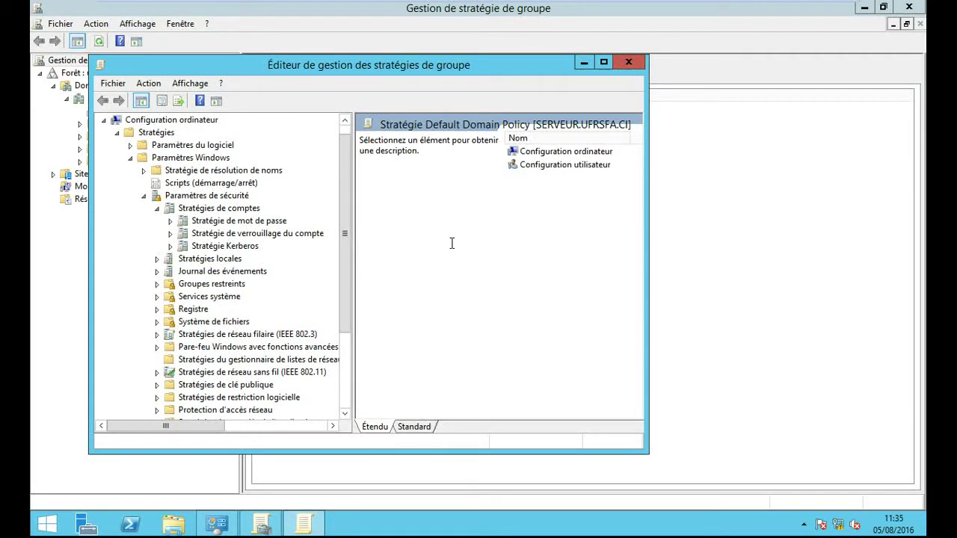
left_click(180, 234)
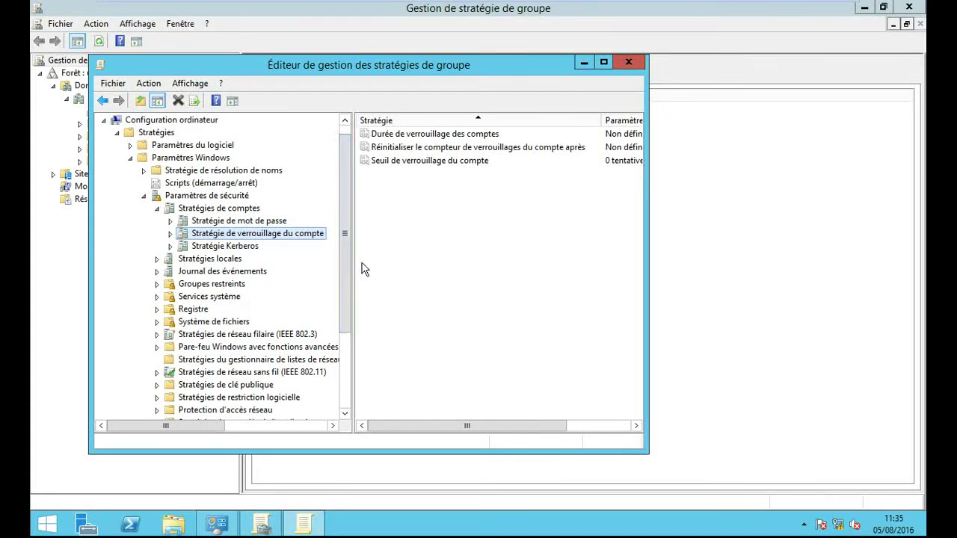
left_click_drag(352, 349, 314, 354)
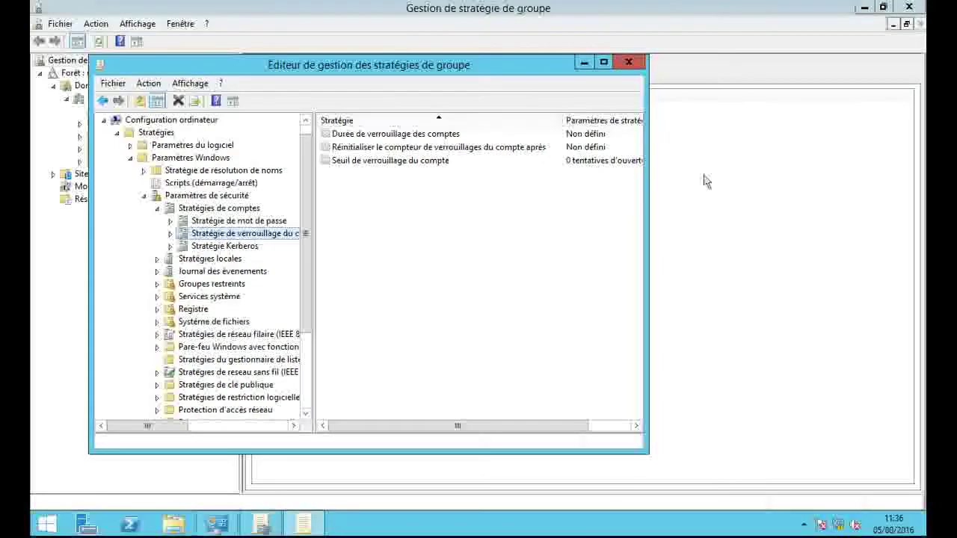
Step: Set the account lockout threshold to 3 attempts, accepting the suggested 30-minute values
double_click(426, 161)
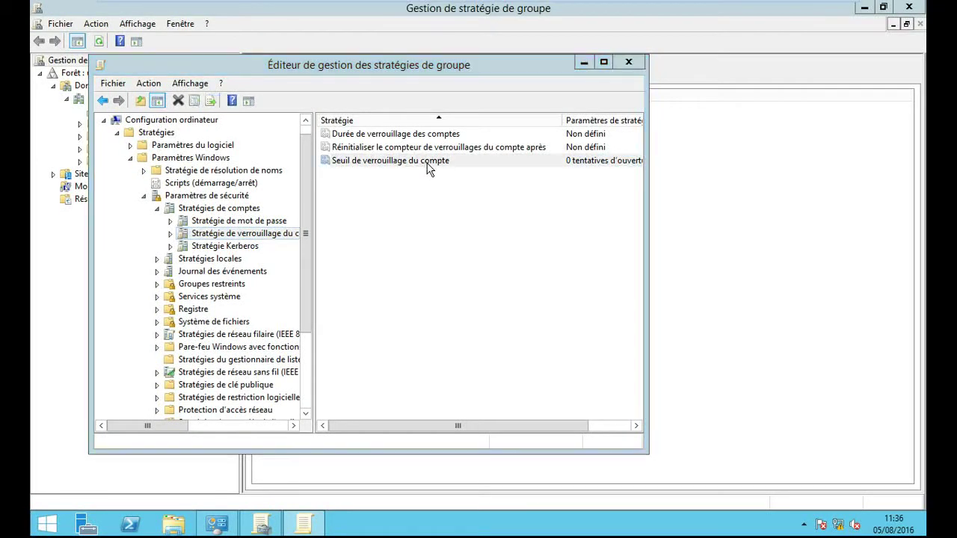
double_click(257, 198)
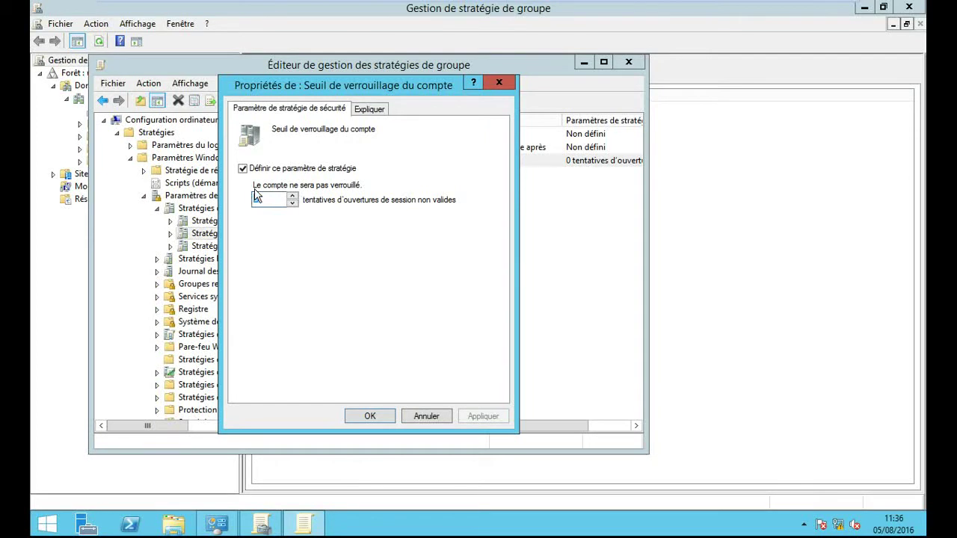
type("3")
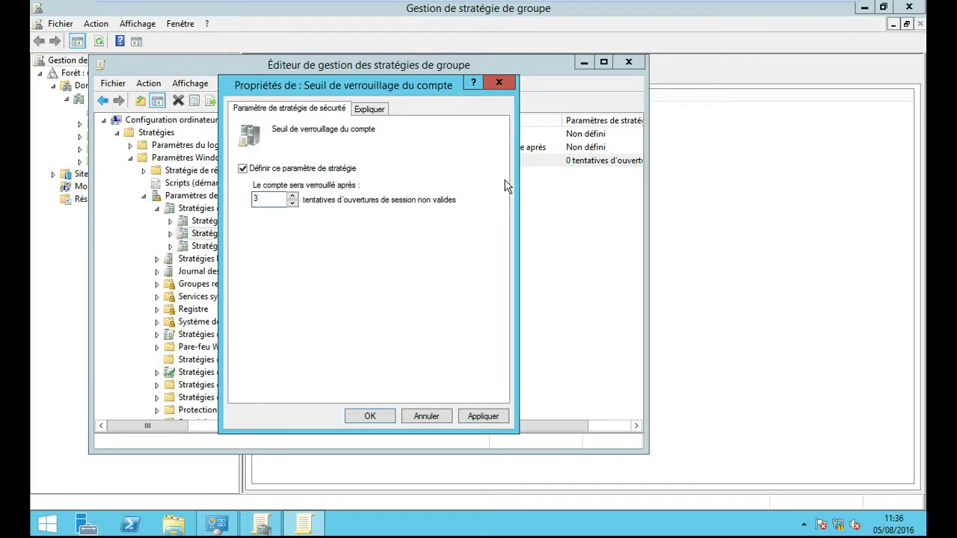
left_click(478, 416)
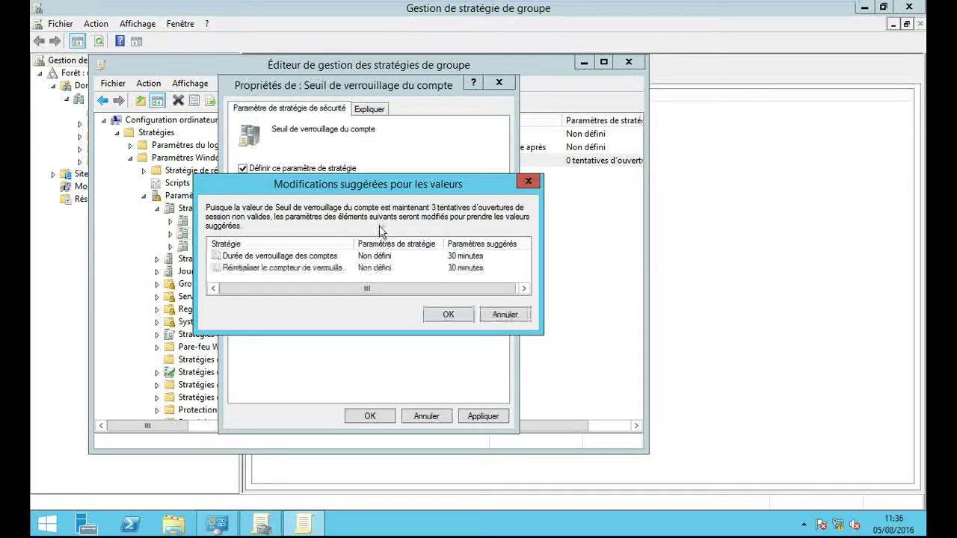
left_click(447, 314)
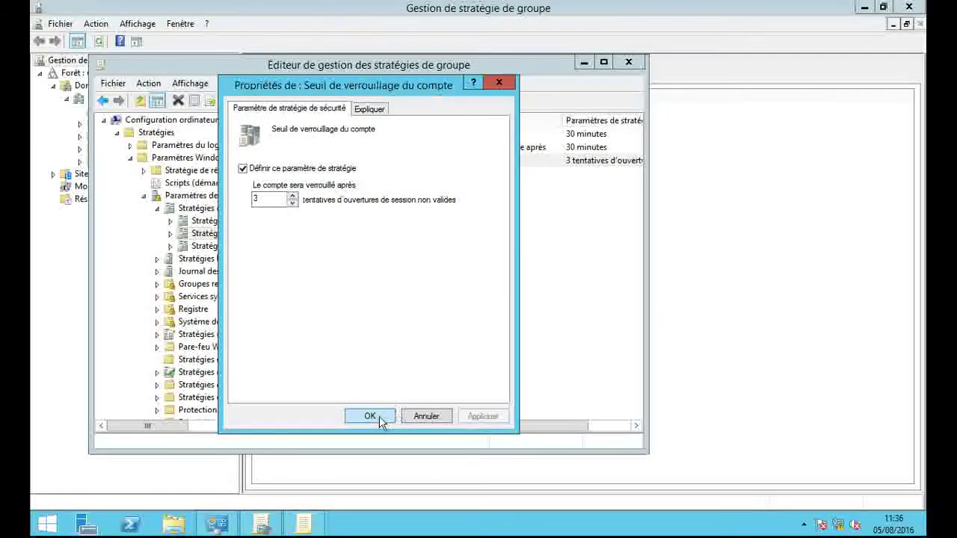
left_click(377, 418)
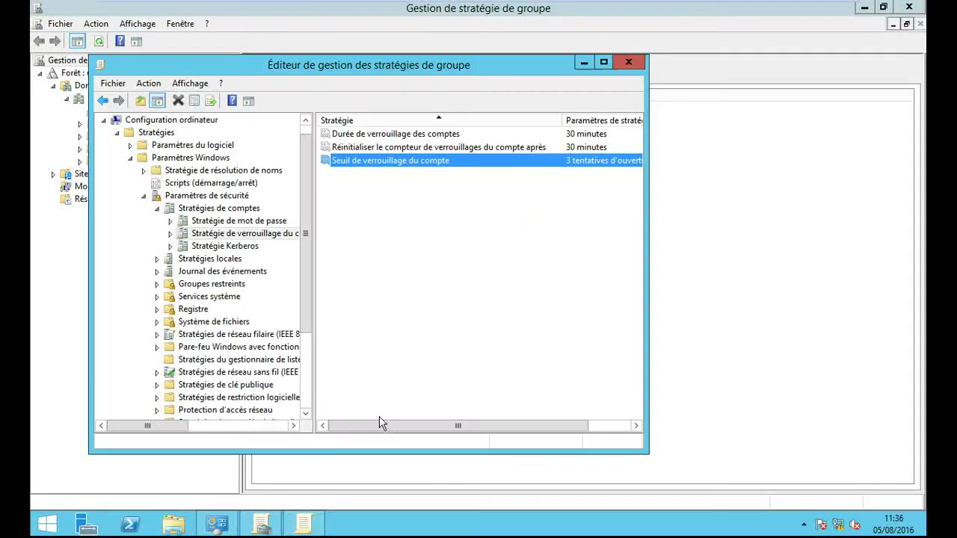
Step: Change the lockout counter reset time and lockout duration to 10000 minutes
double_click(583, 147)
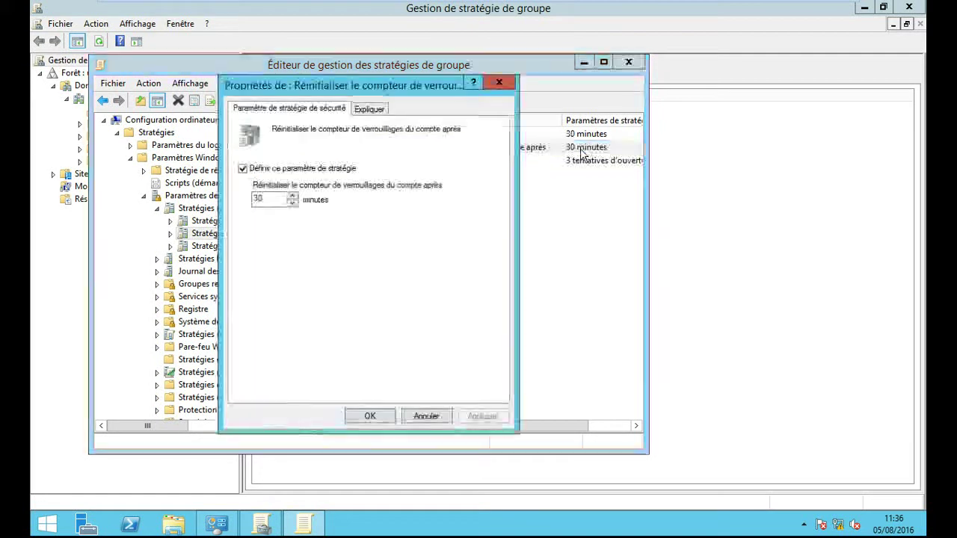
double_click(273, 197)
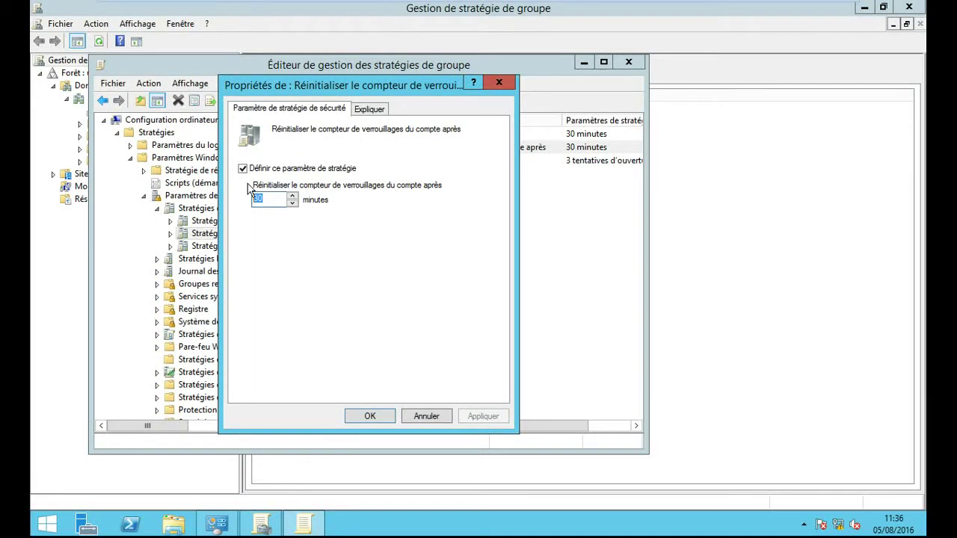
type("10000")
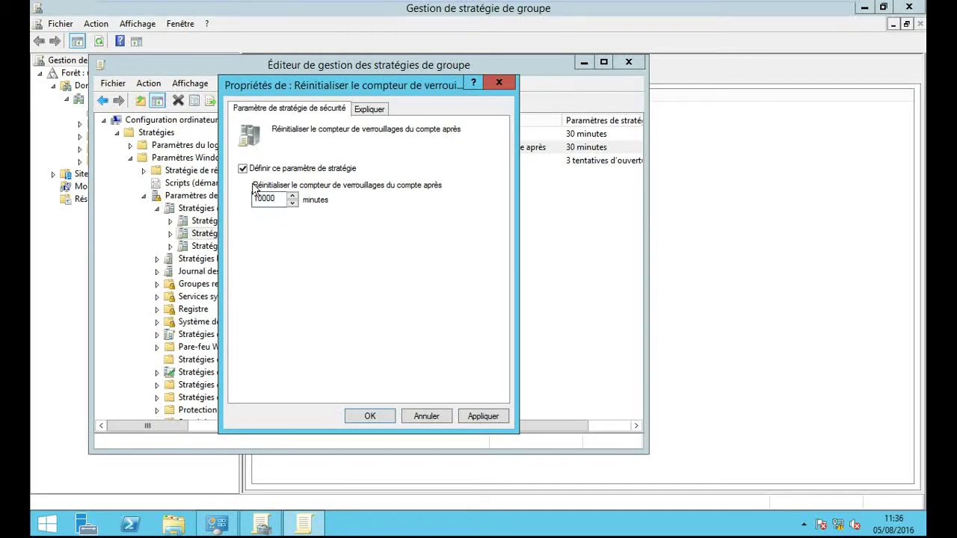
left_click(480, 416)
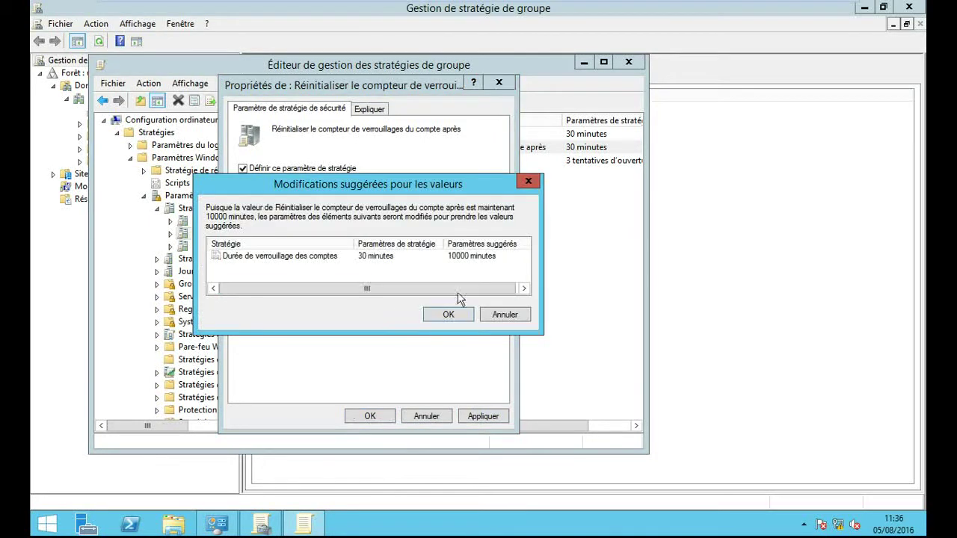
left_click(447, 314)
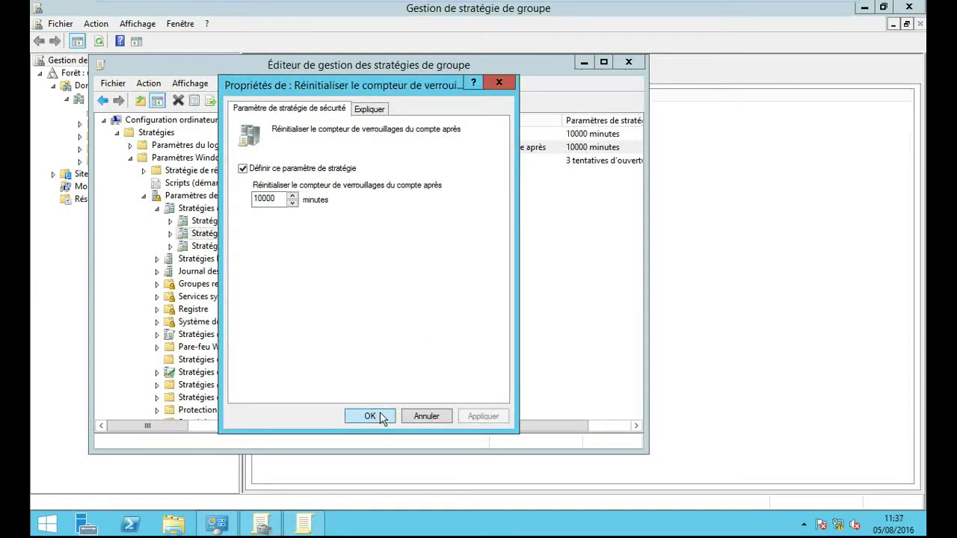
left_click(371, 416)
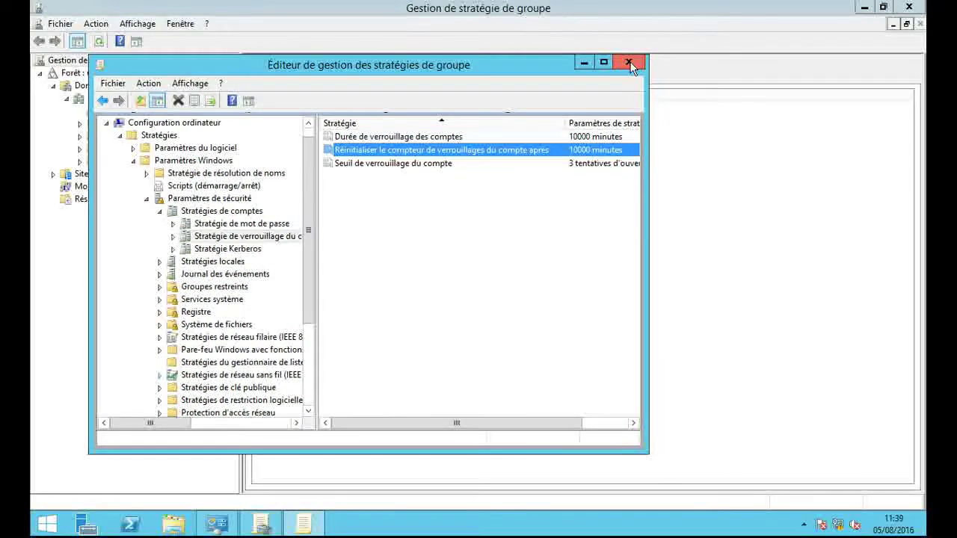
Step: Close the Group Policy editor, the GPMC console and the Administrative Tools folder
left_click(629, 61)
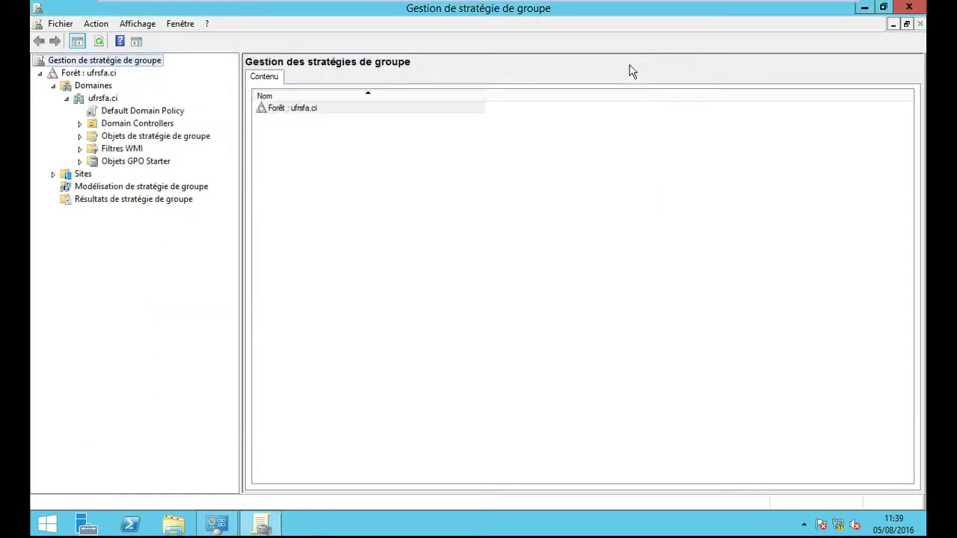
left_click(921, 6)
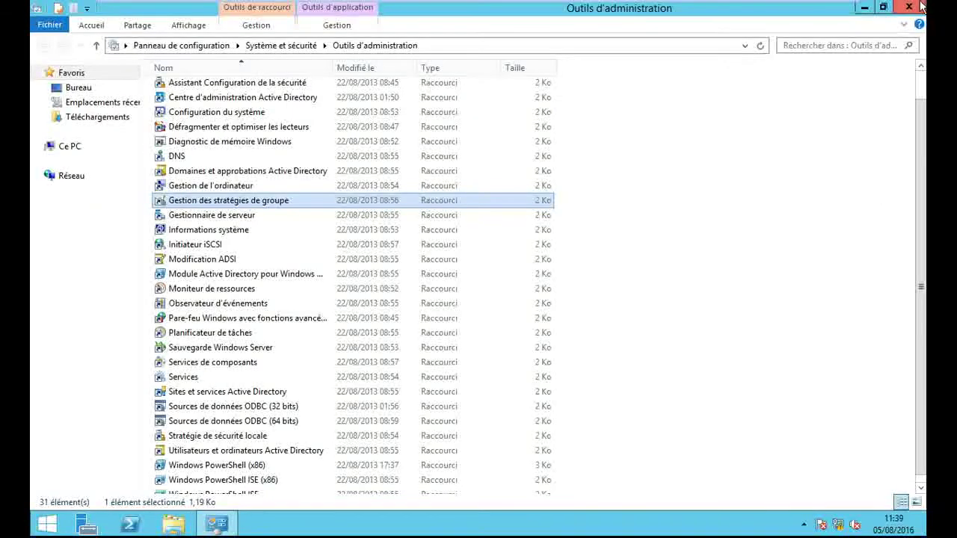
left_click(921, 6)
Step: Open Exécuter from search and run gpupdate /force
mouse_move(924, 11)
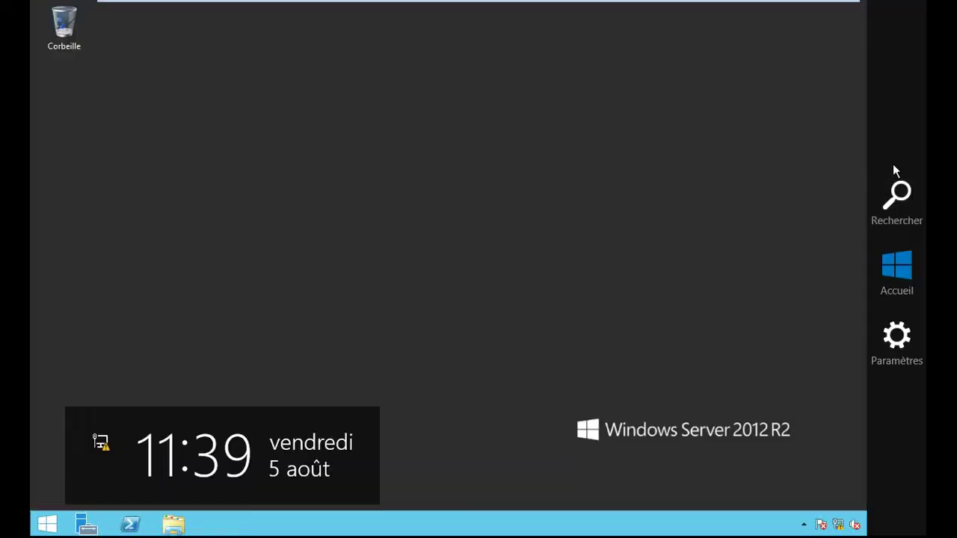
left_click(897, 190)
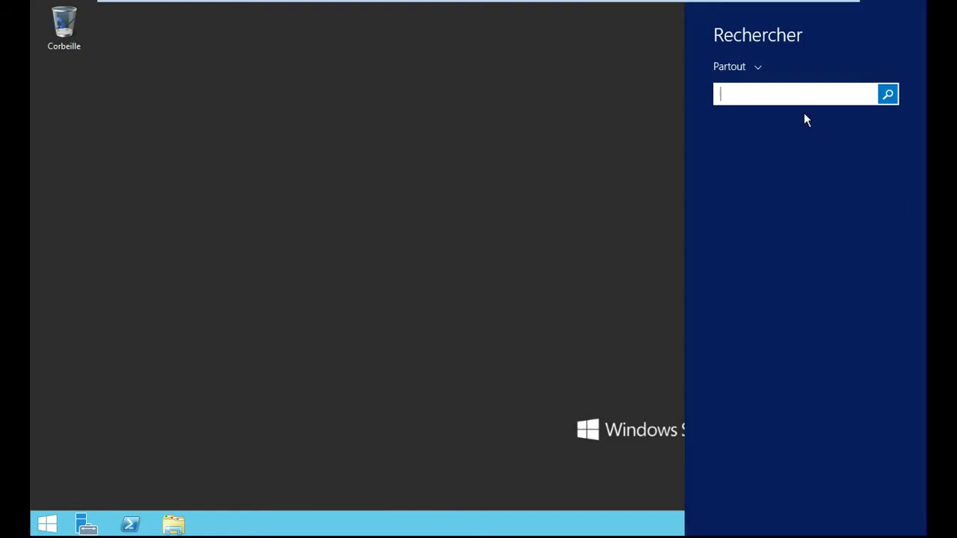
type("exécuter")
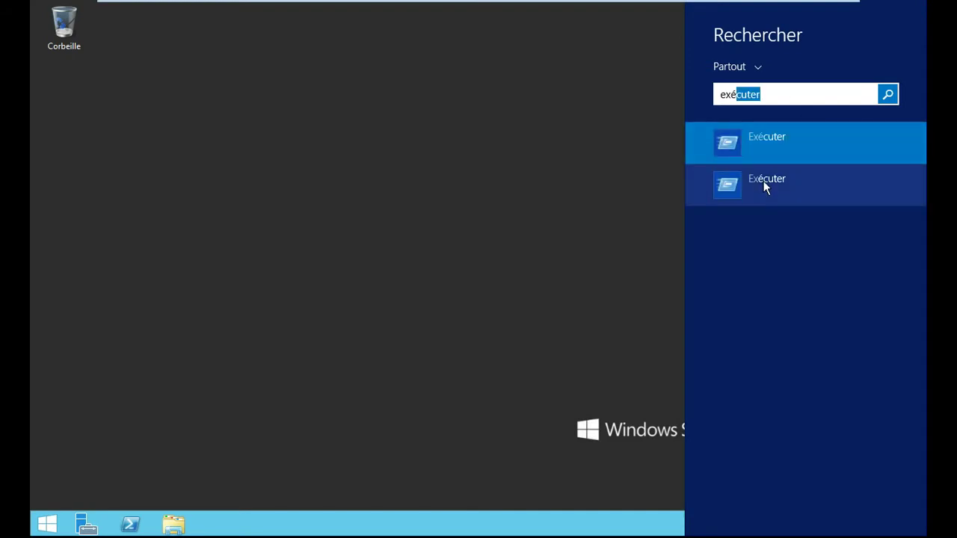
left_click(766, 183)
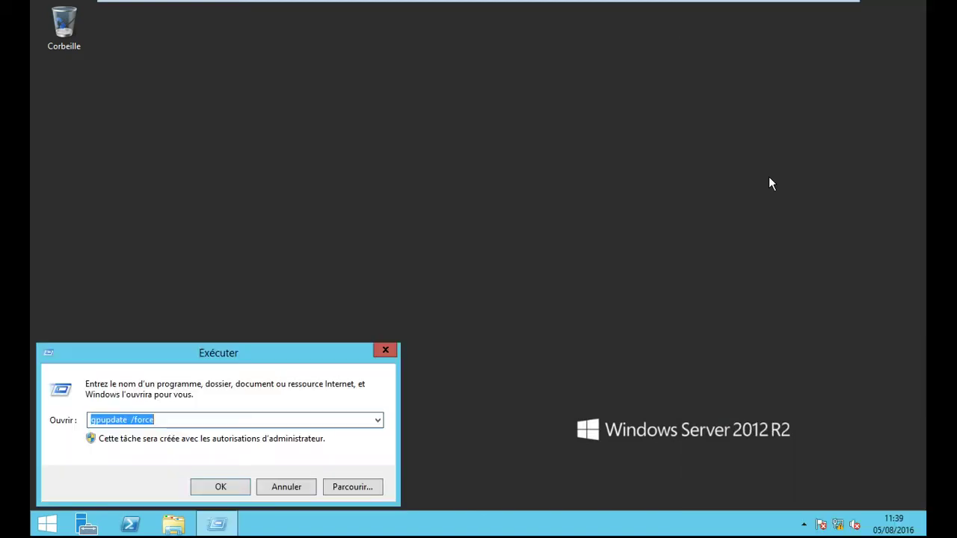
left_click(219, 489)
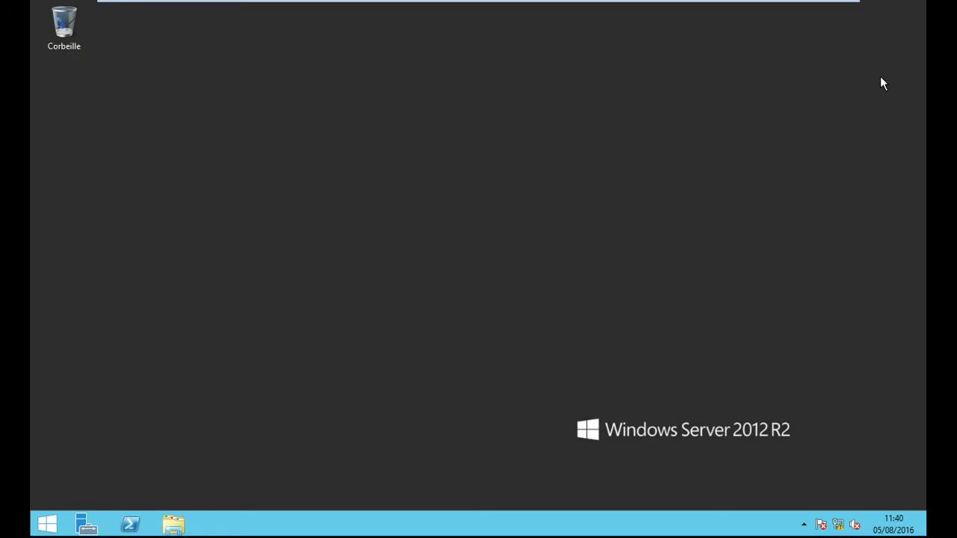
Step: Switch to the Windows 7 client VM and choose to log on as another user
mouse_move(608, 3)
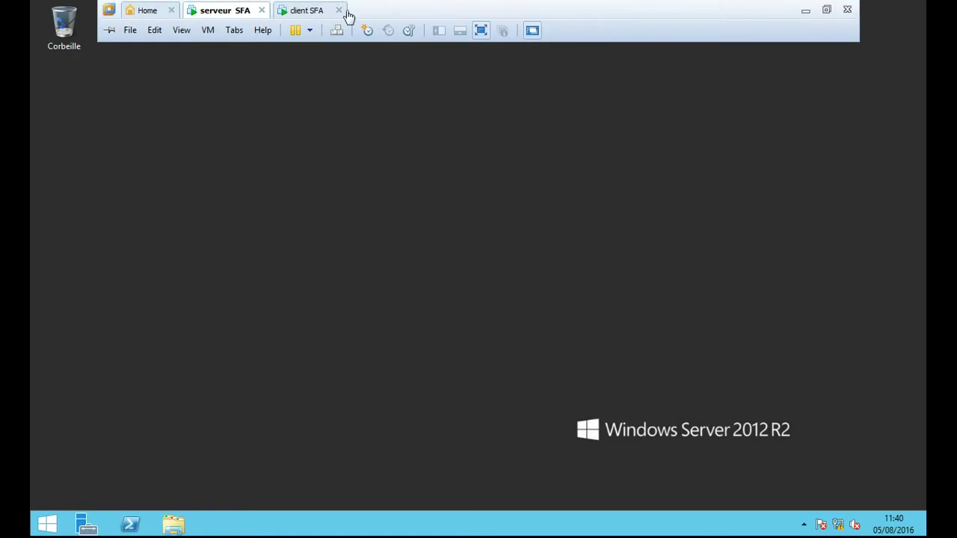
left_click(307, 12)
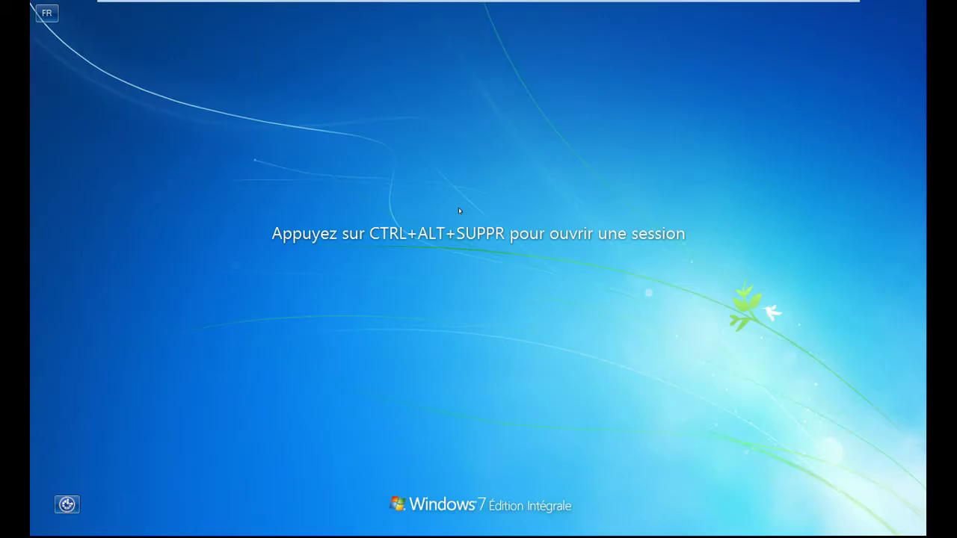
mouse_move(373, 3)
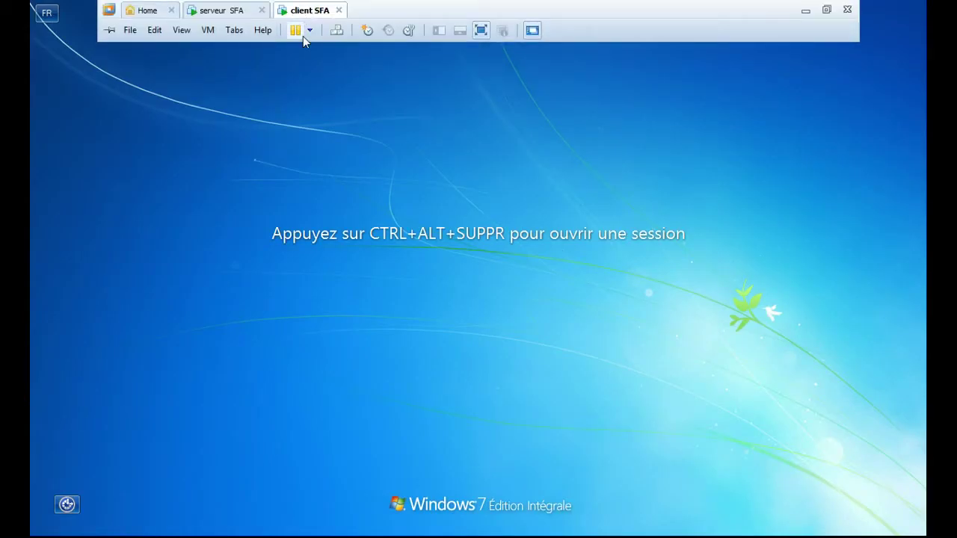
left_click(343, 35)
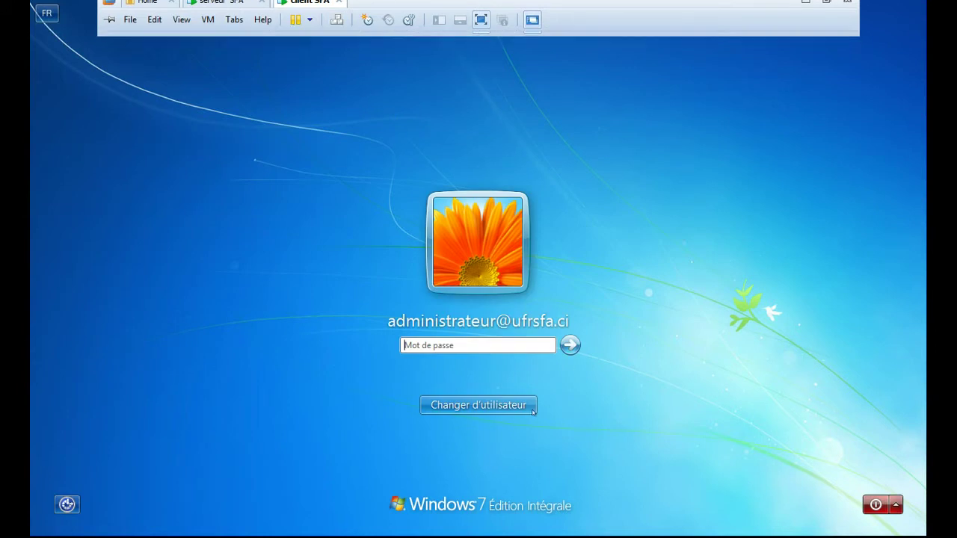
left_click(518, 409)
left_click(552, 302)
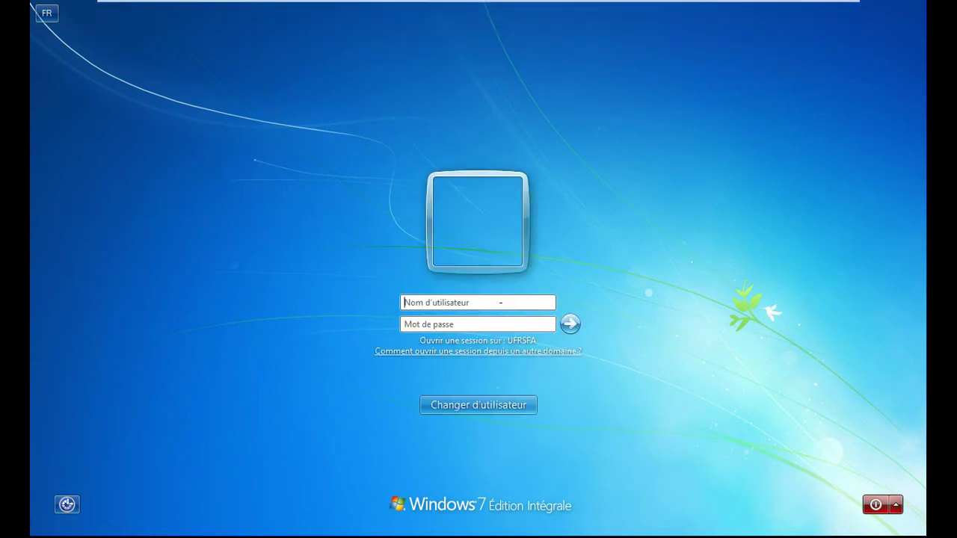
Step: Attempt logon as the domain user with several passwords, dismissing the credential errors
type("lfof")
left_click(568, 323)
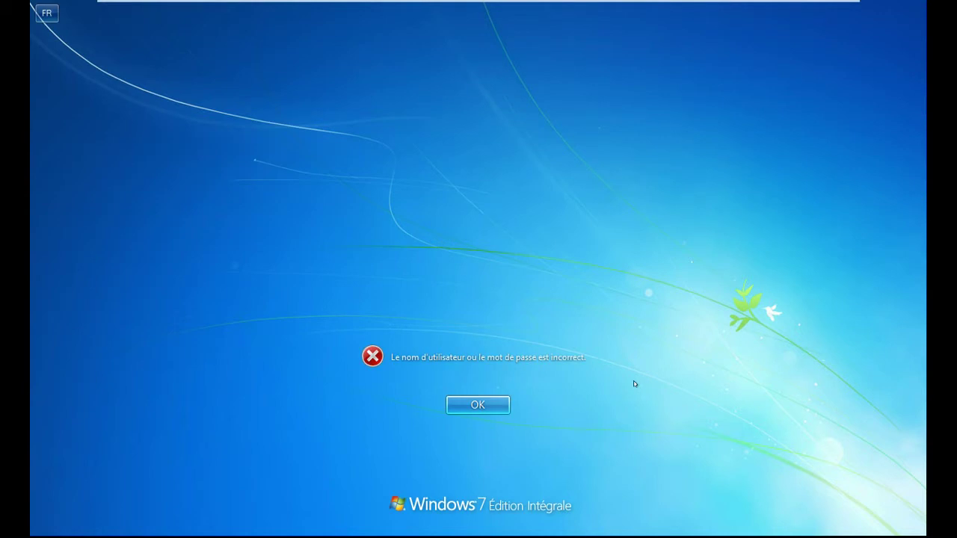
left_click(485, 408)
type("********")
left_click(570, 325)
key("Return")
type("********")
key("Return")
Step: Keep retrying passwords until the account-locked message appears, then dismiss it
left_click(505, 402)
type("*********")
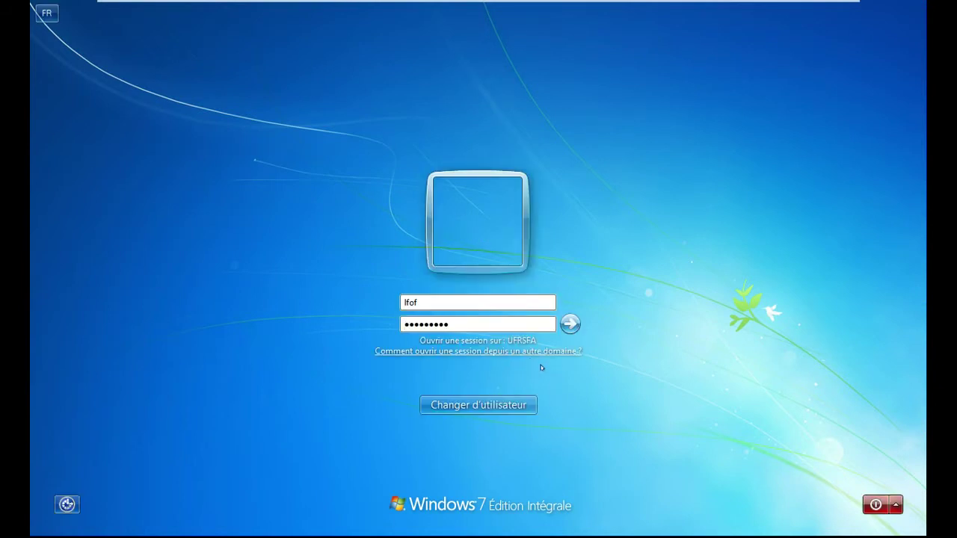
left_click(570, 323)
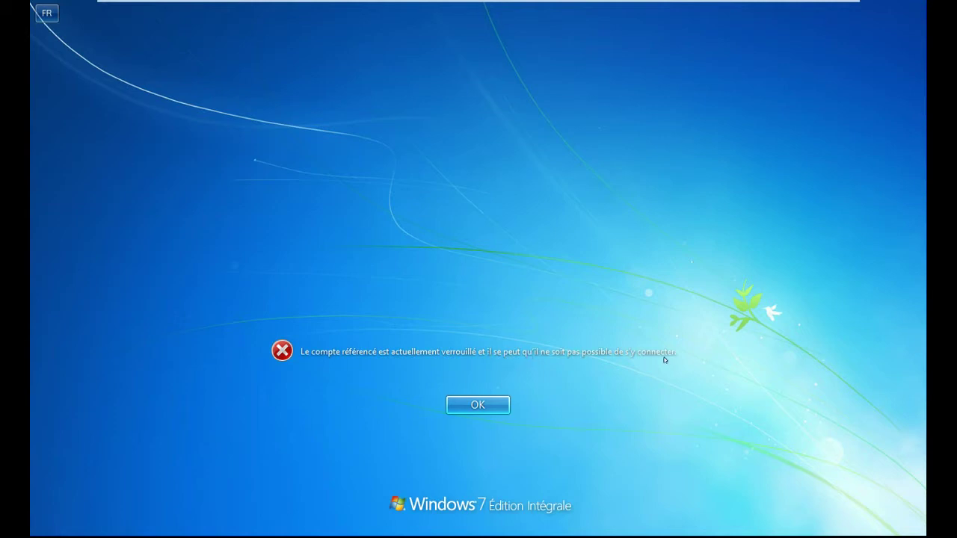
left_click(486, 412)
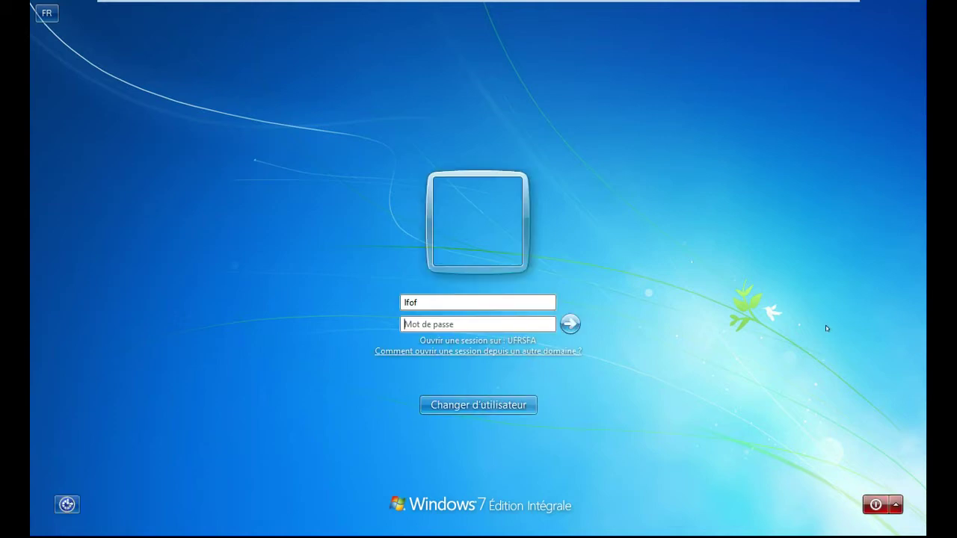
type("******")
left_click(570, 324)
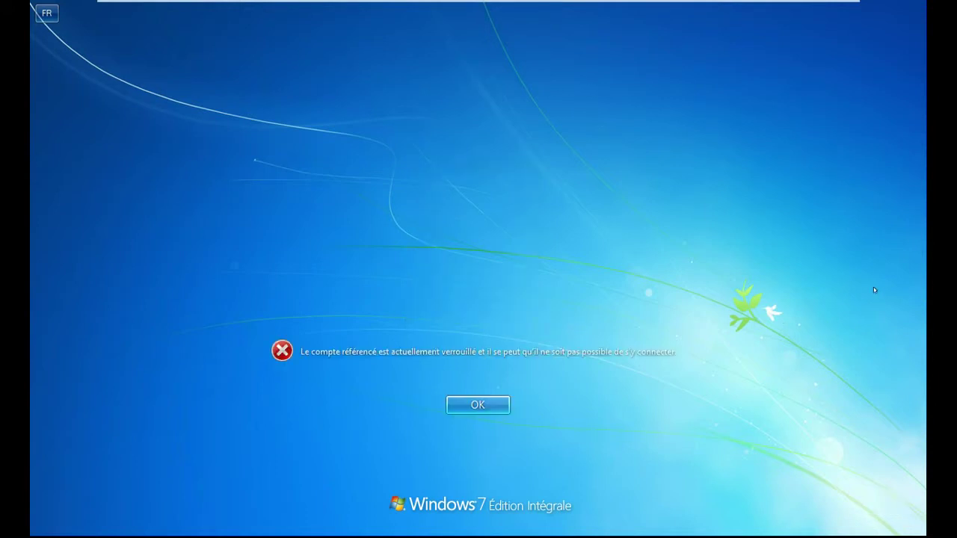
key("Return")
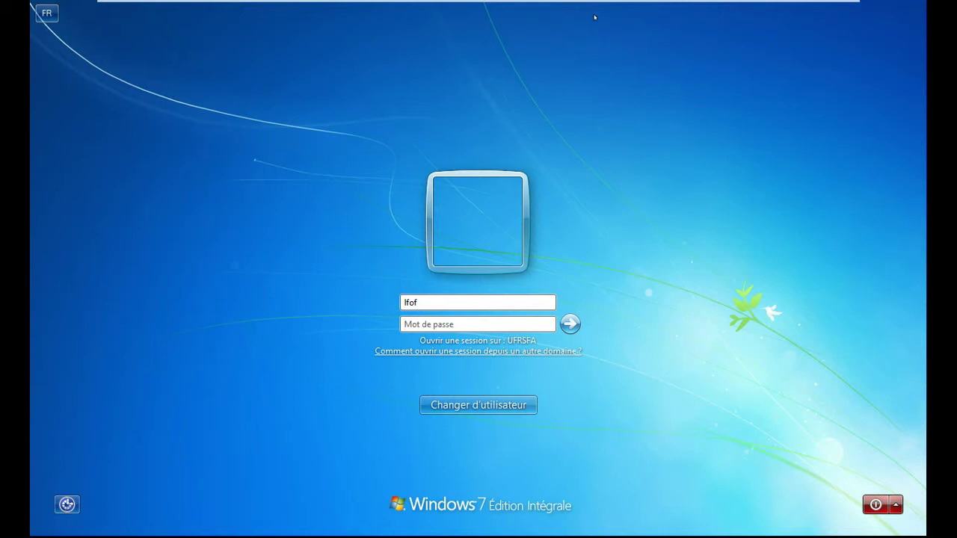
mouse_move(326, 3)
Step: On the server VM, launch Active Directory Users and Computers from Administrative Tools
mouse_move(180, 4)
left_click(206, 11)
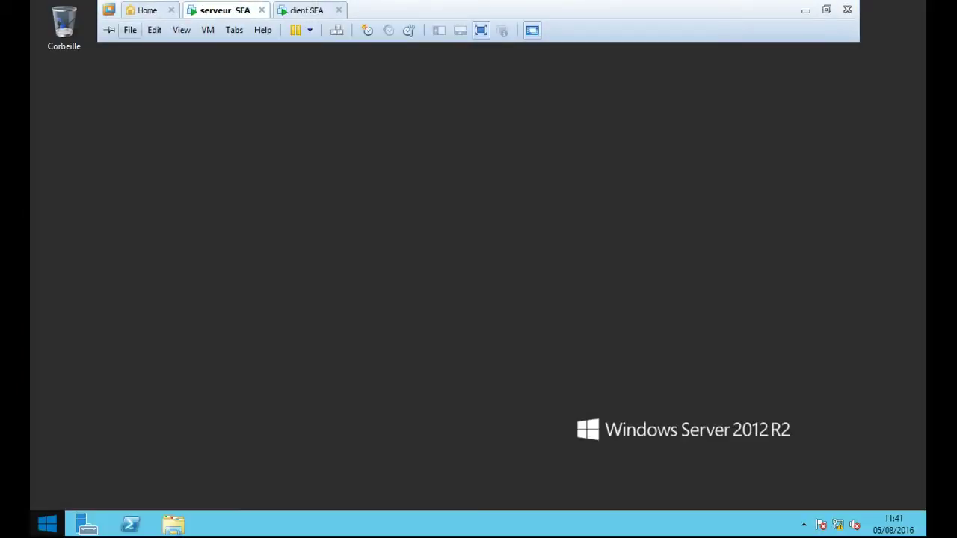
left_click(52, 523)
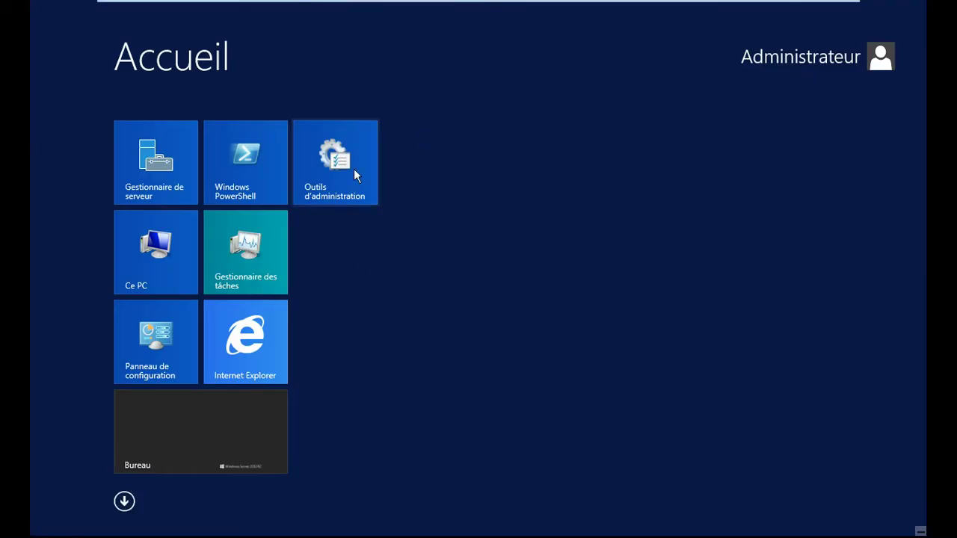
left_click(351, 166)
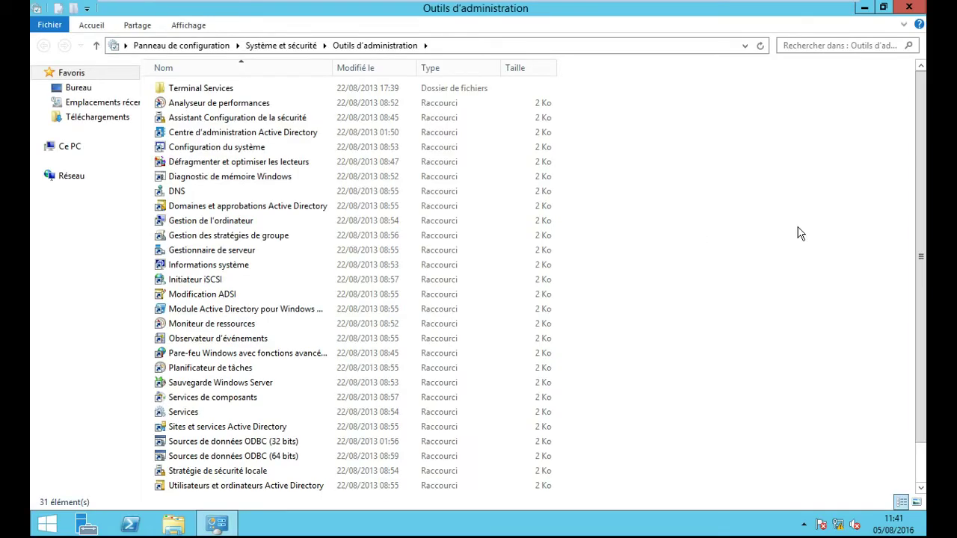
left_click_drag(924, 186, 924, 216)
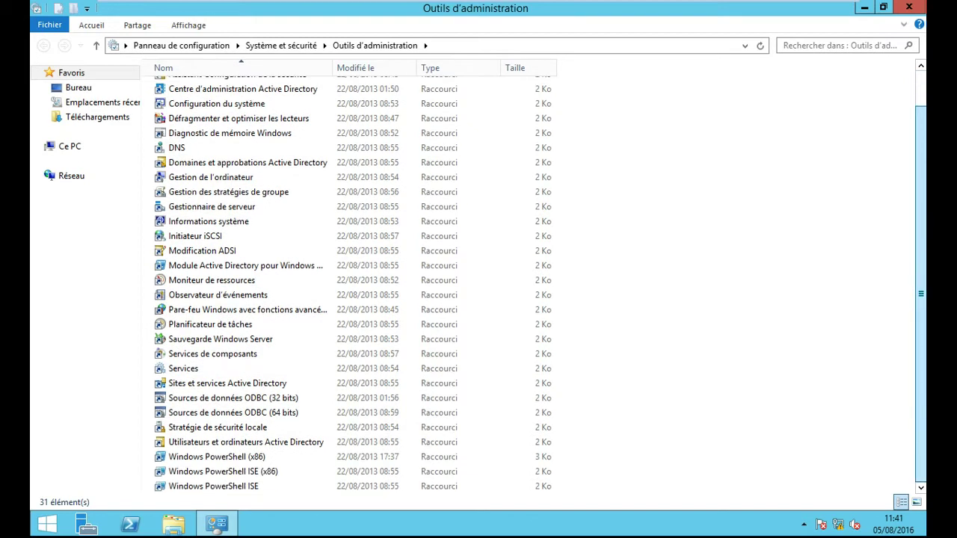
left_click(321, 442)
double_click(320, 442)
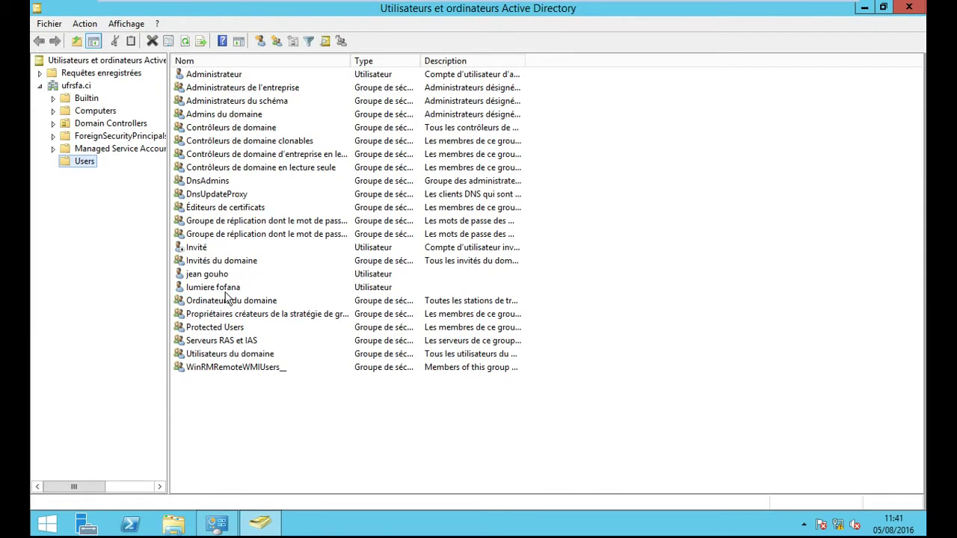
Step: In the locked user's Compte properties, tick Déverrouiller le compte, and apply and save it
right_click(215, 296)
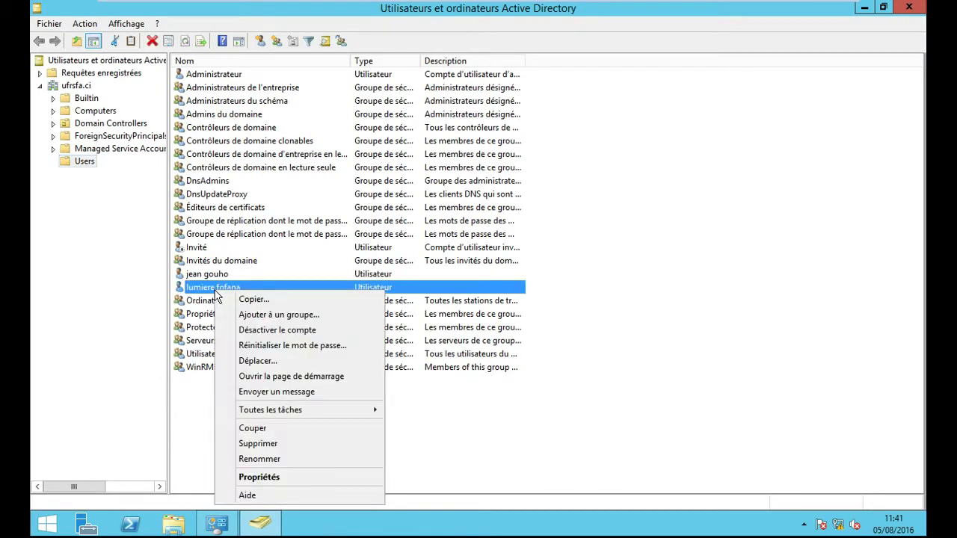
left_click(258, 476)
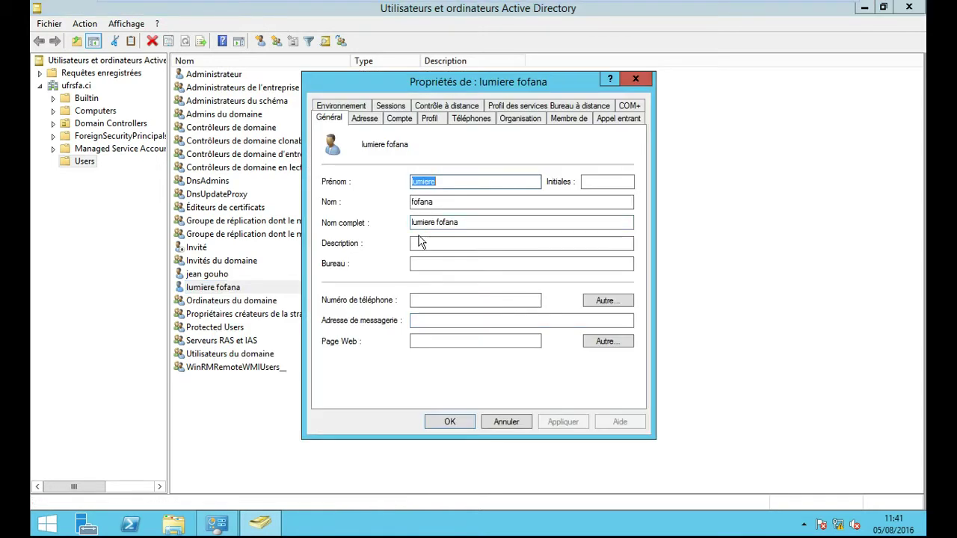
left_click(400, 122)
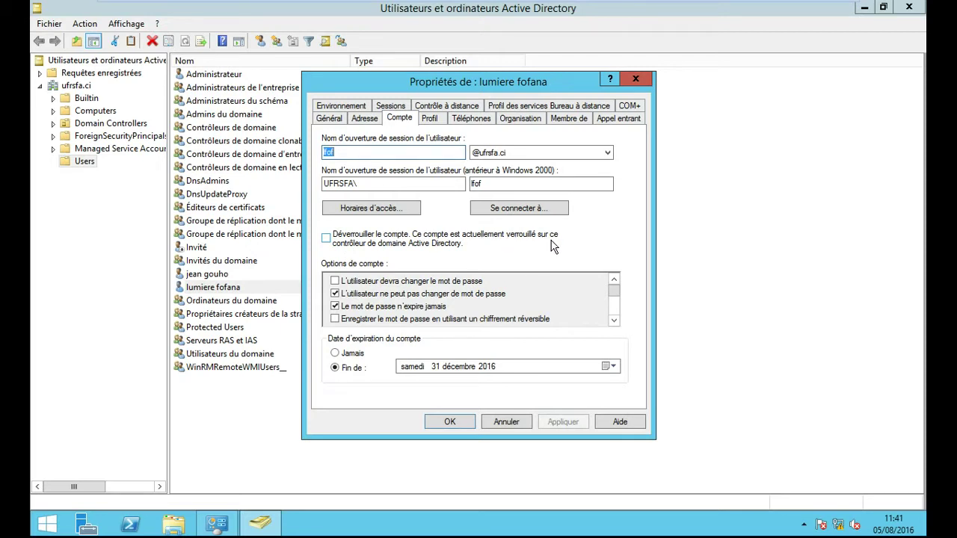
left_click(327, 239)
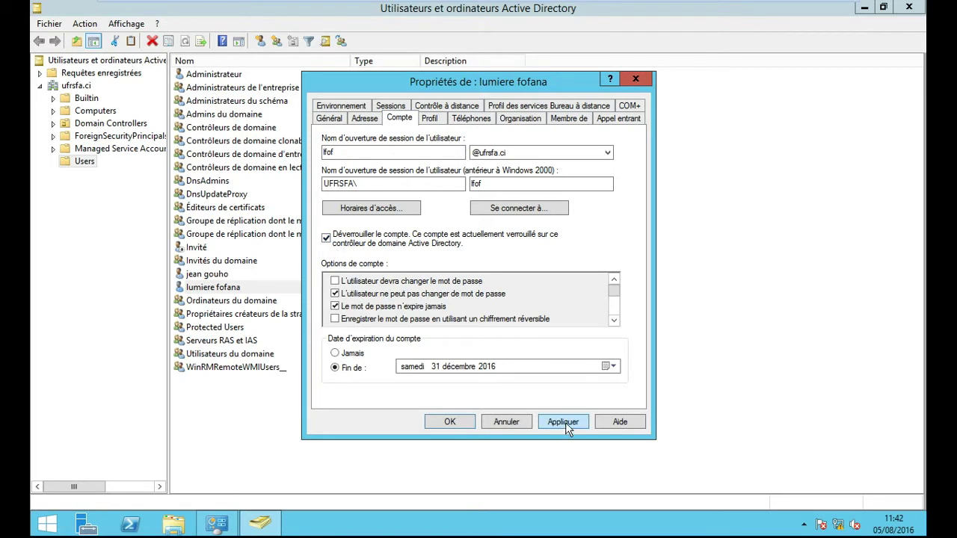
left_click(563, 422)
left_click(455, 424)
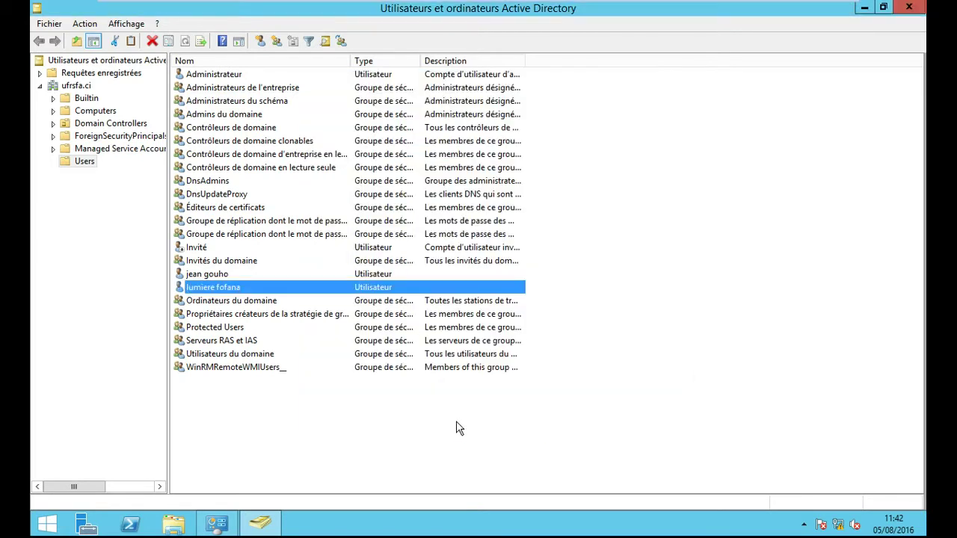
Step: Tick Déverrouiller le compte again in the user's Compte properties and save the change
right_click(257, 287)
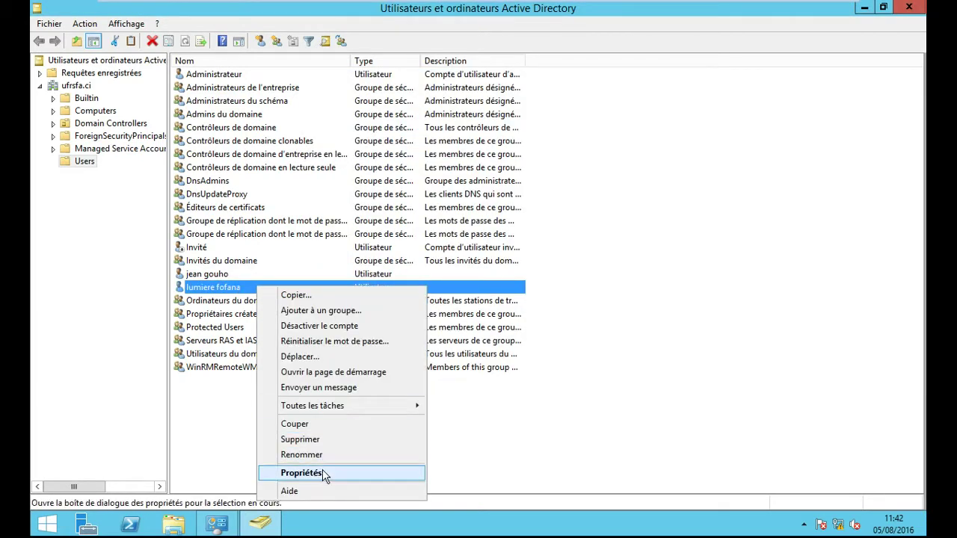
left_click(322, 468)
left_click(399, 118)
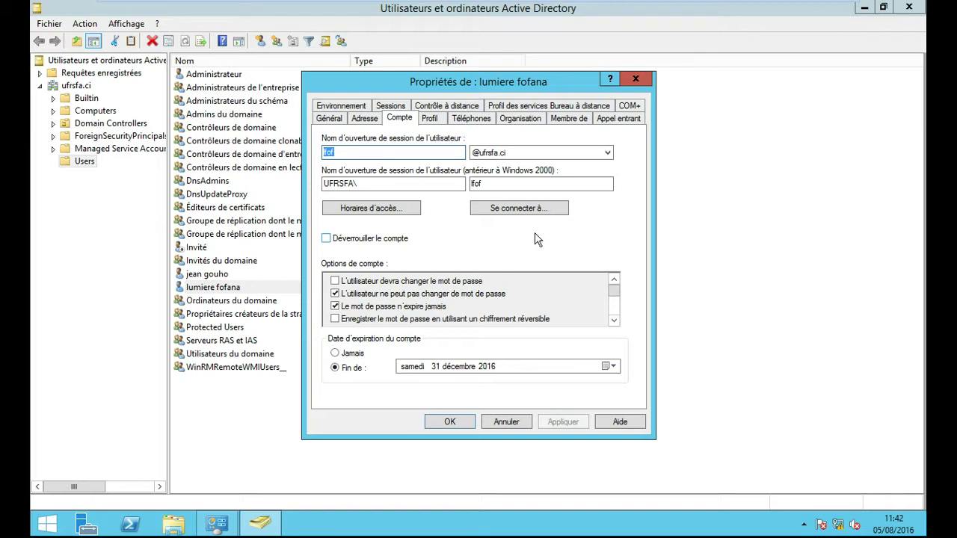
left_click(326, 238)
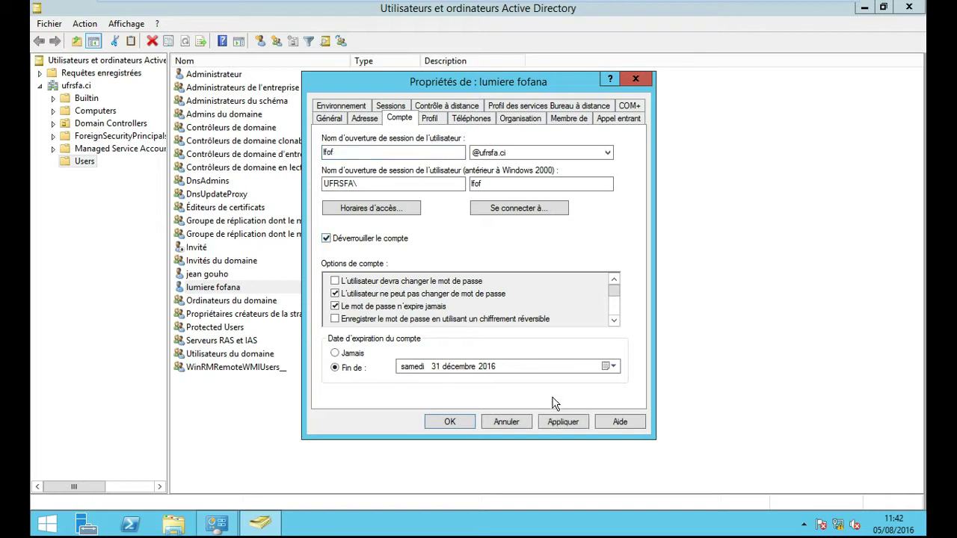
left_click(561, 424)
left_click(450, 422)
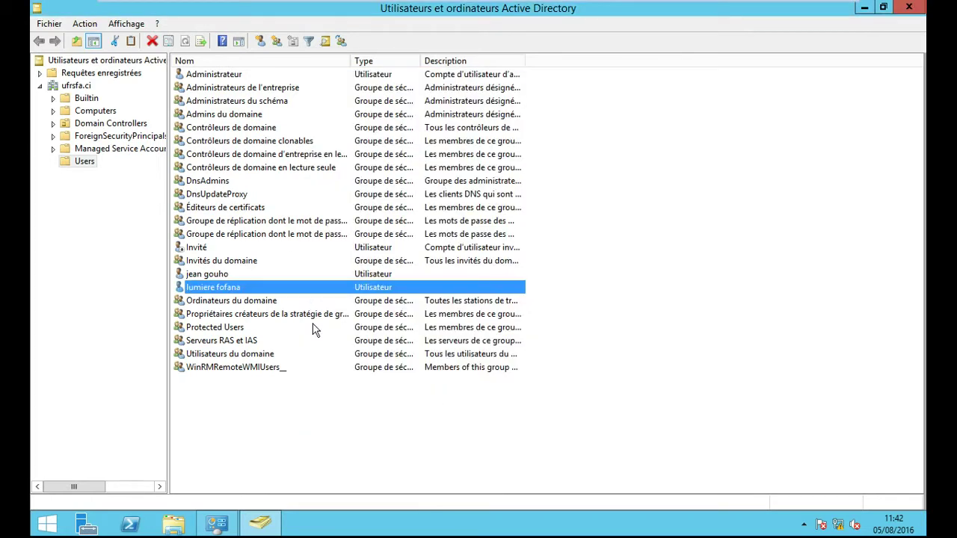
Step: Reopen the user's Compte properties to confirm the account is no longer locked
right_click(265, 289)
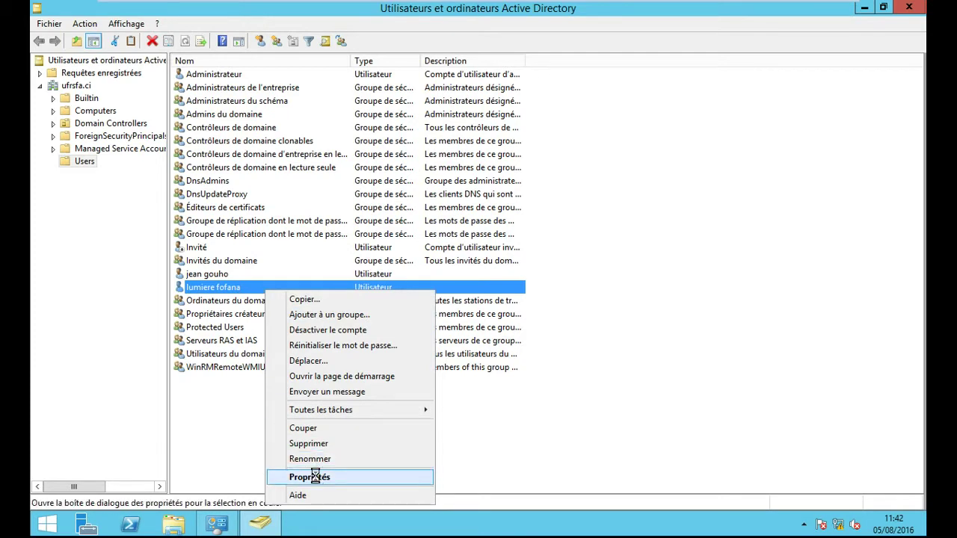
left_click(319, 473)
left_click(399, 118)
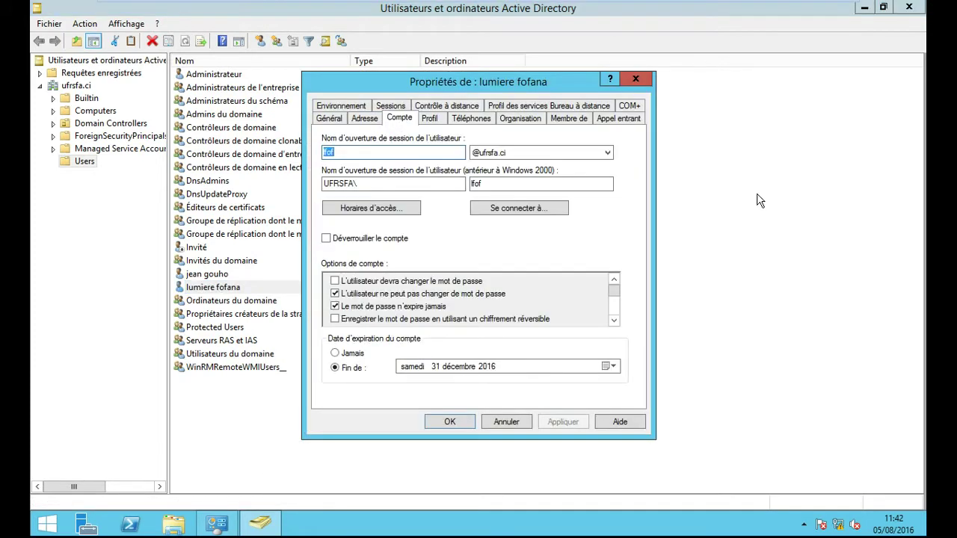
left_click(635, 79)
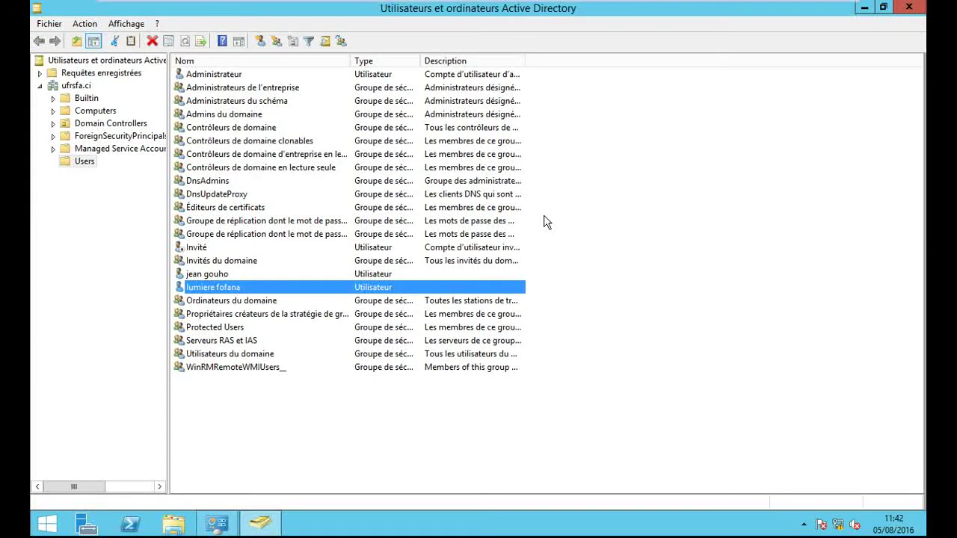
Step: Reset the user's password, entering and confirming the new password, and acknowledge the confirmation
right_click(263, 288)
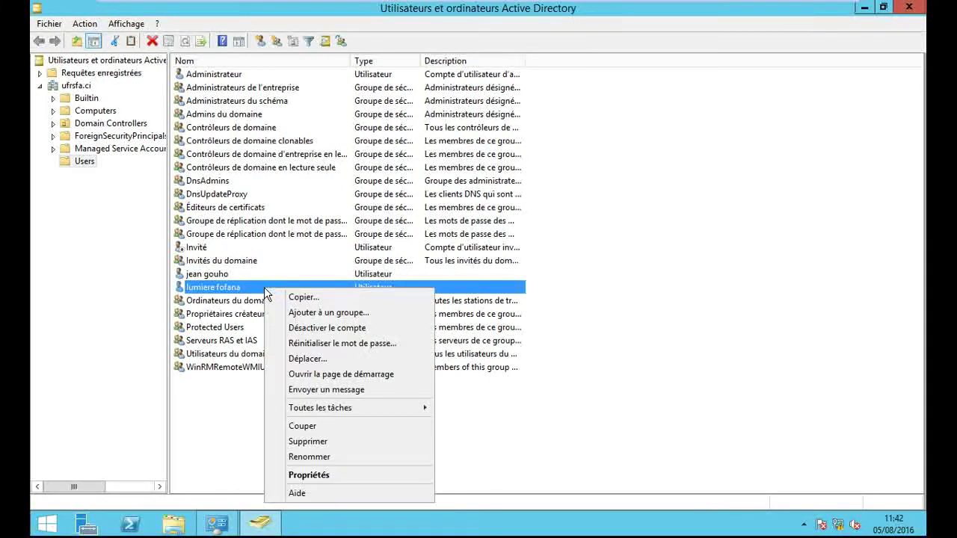
left_click(368, 346)
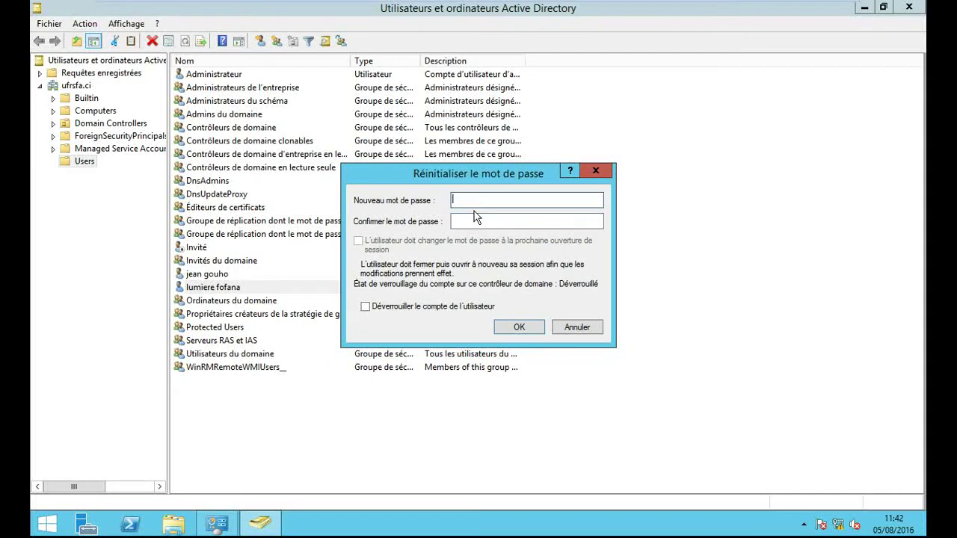
type("aaaaaa")
key("Tab")
type("aa")
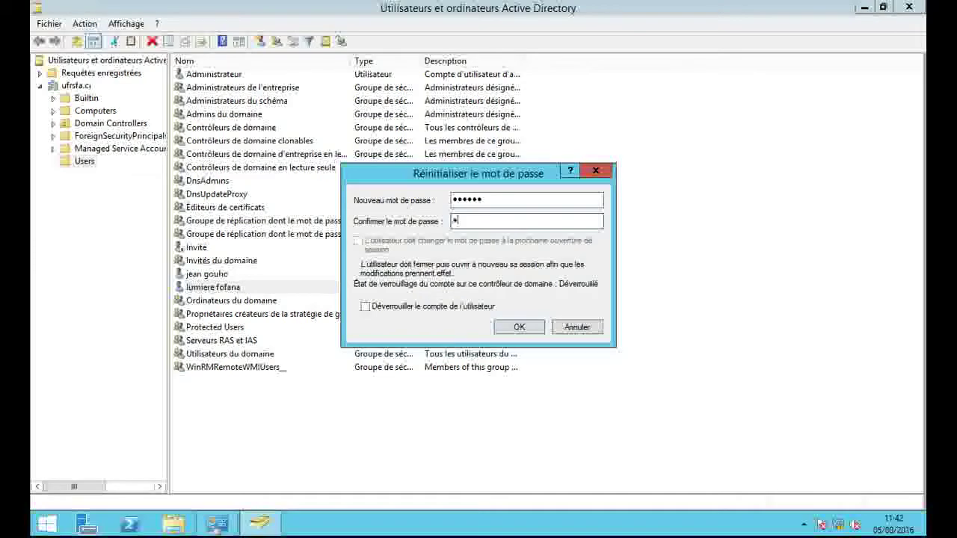
type("aaaa")
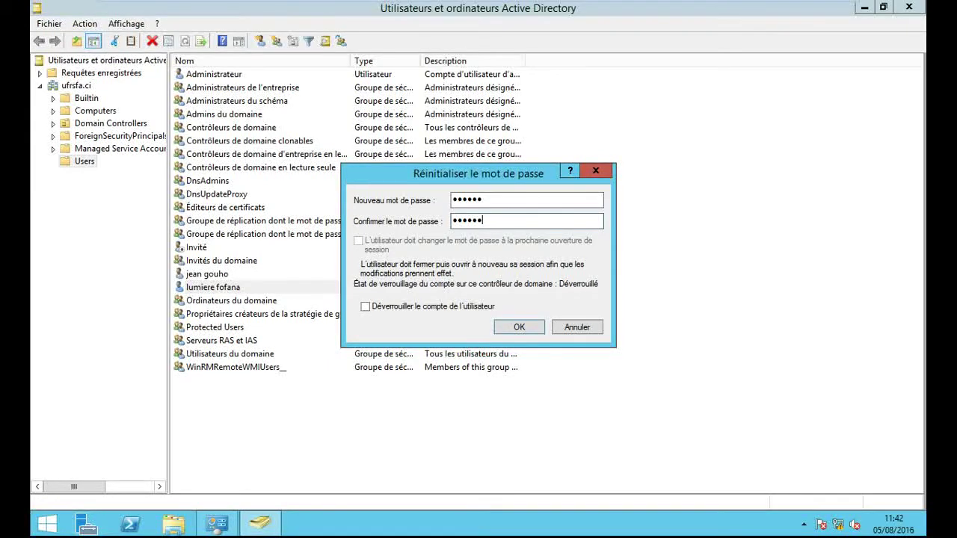
left_click(525, 330)
left_click(574, 315)
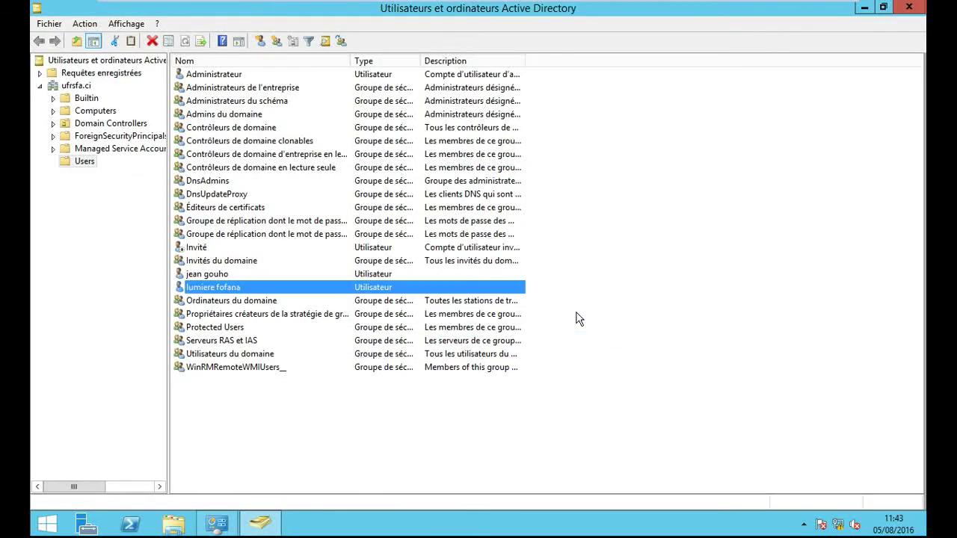
Step: Close ADUC and the Administrative Tools window, then switch to the Windows 7 client VM
left_click(908, 7)
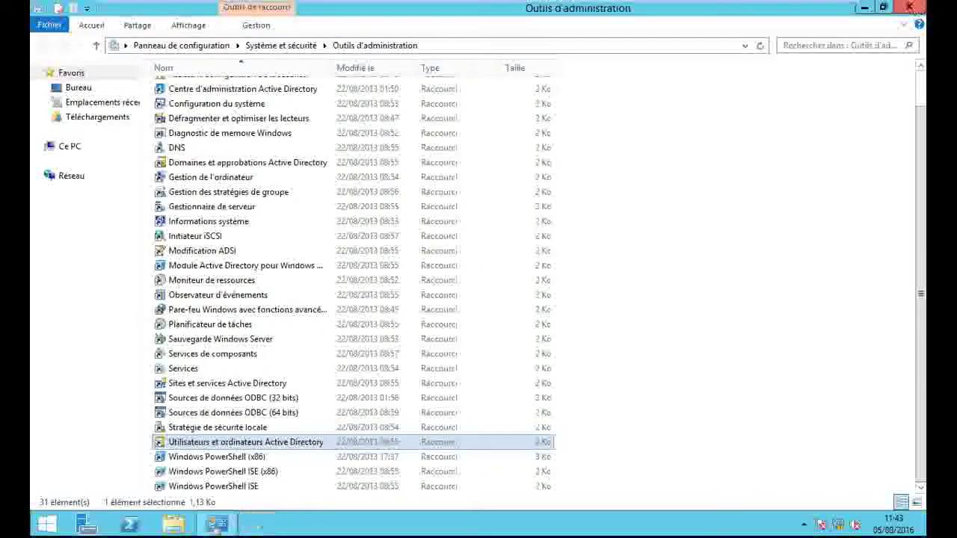
left_click(910, 6)
mouse_move(279, 4)
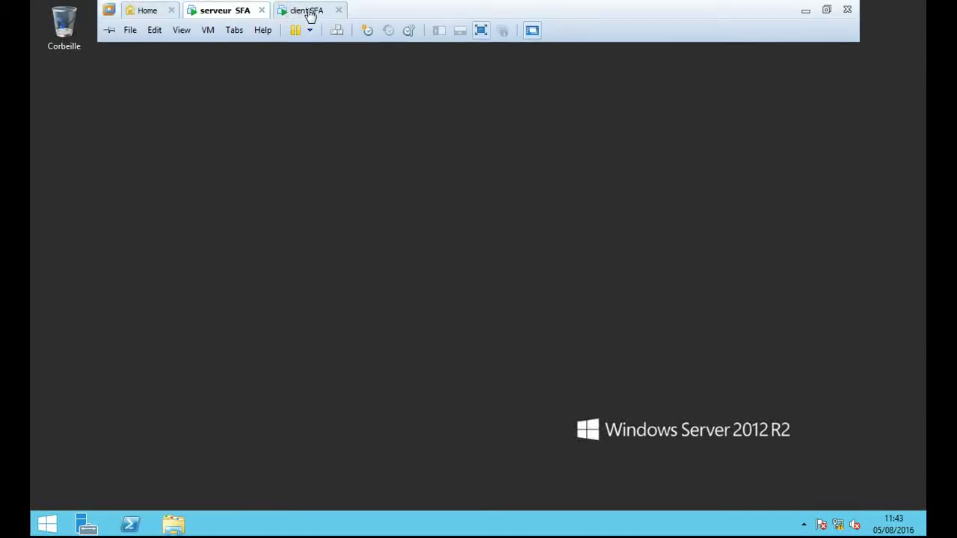
left_click(304, 15)
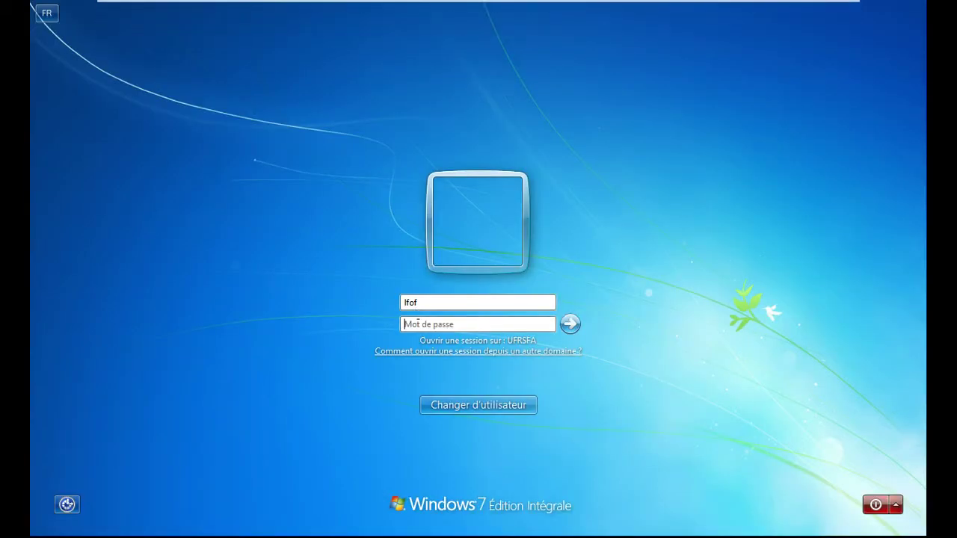
Step: Log on to the client with the new password, then return to the serveur SFA VM
type("******")
key("Return")
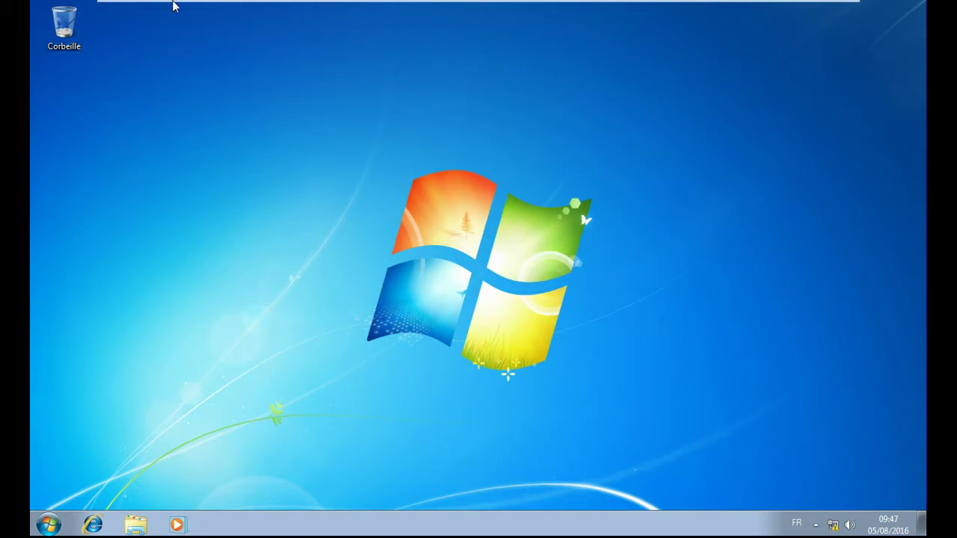
left_click(224, 10)
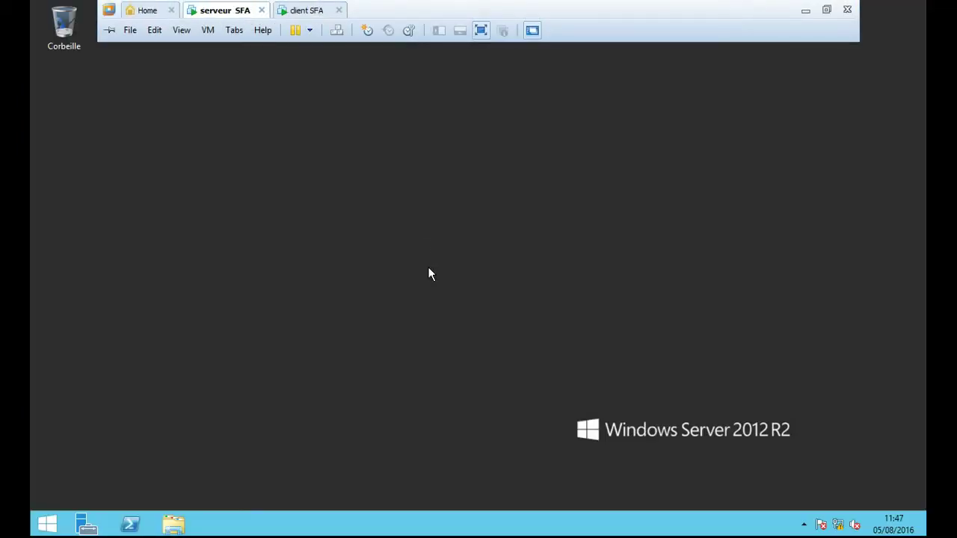
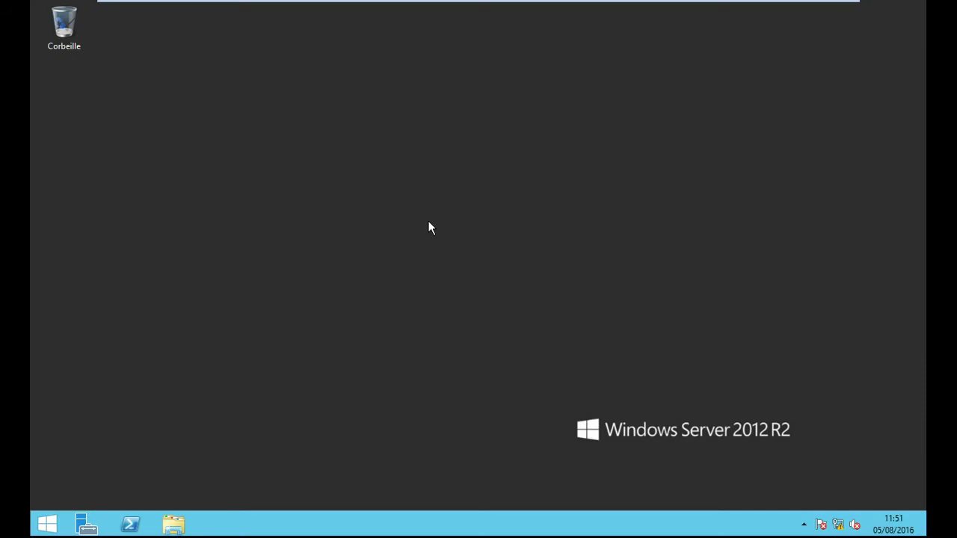
Step: Launch Utilisateurs et ordinateurs Active Directory from the Outils d'administration folder on the Start screen
left_click(46, 523)
left_click(343, 148)
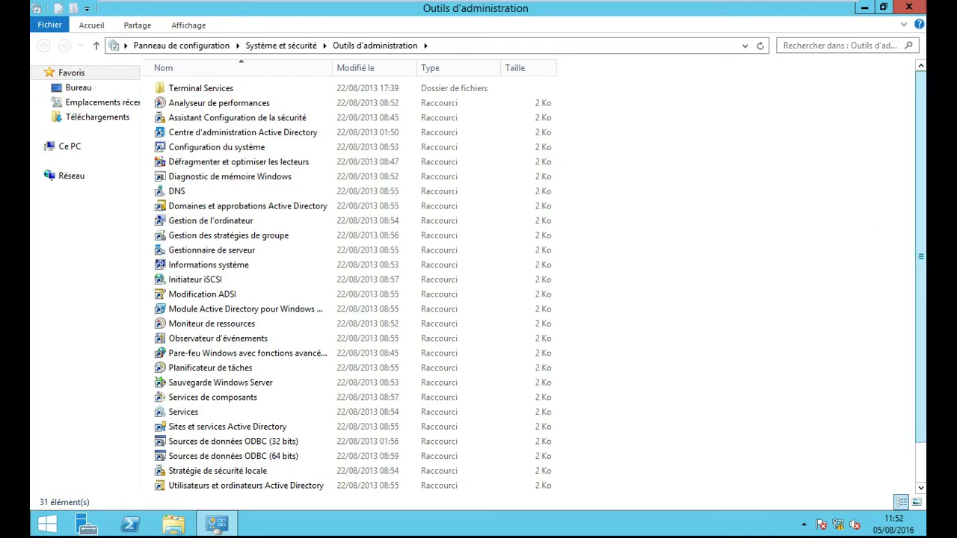
scroll(710, 331, "down", 2)
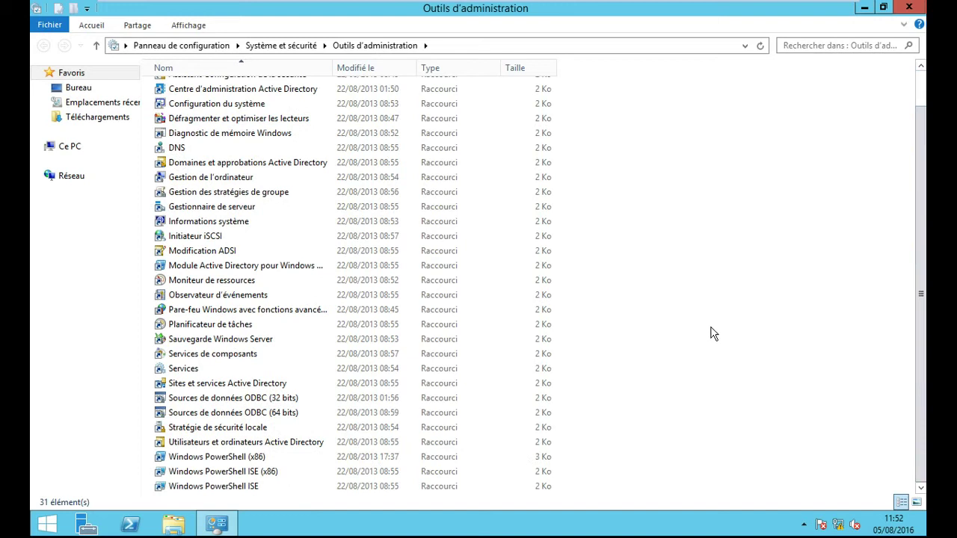
left_click(286, 443)
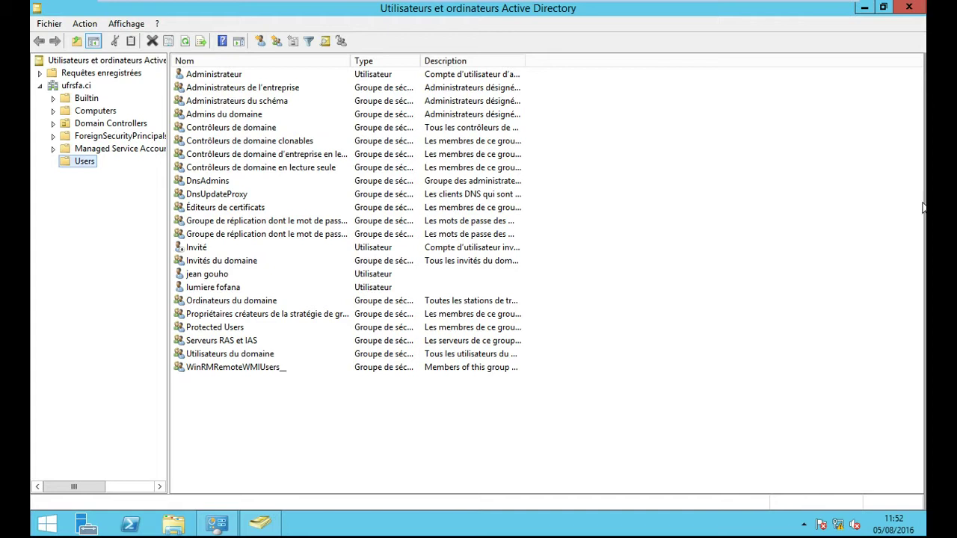
Step: Begin a new group in the ufrsfa.ci Users container with the Create new group toolbar button
left_click(275, 42)
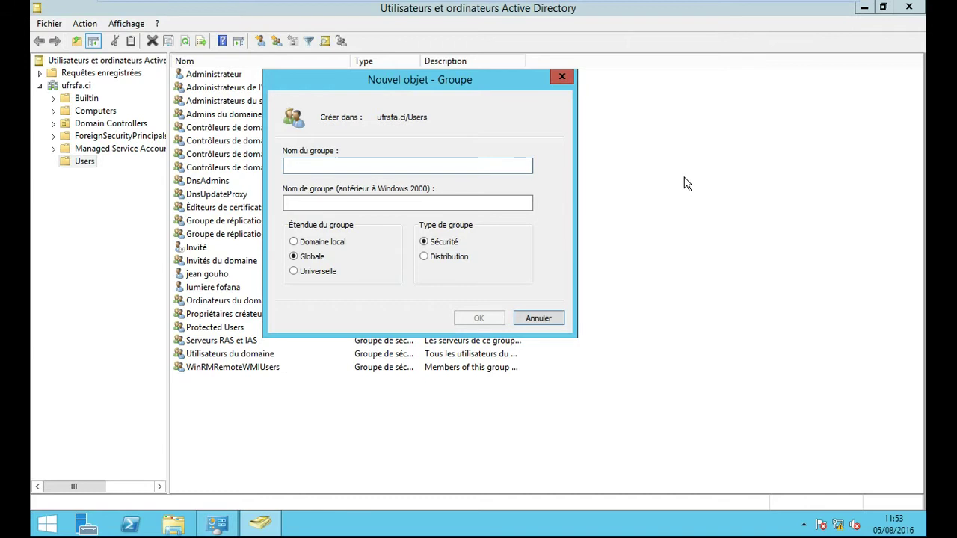
Step: Enter master_gi as the group name, then insert a 1 to make it master1_gi
type("m")
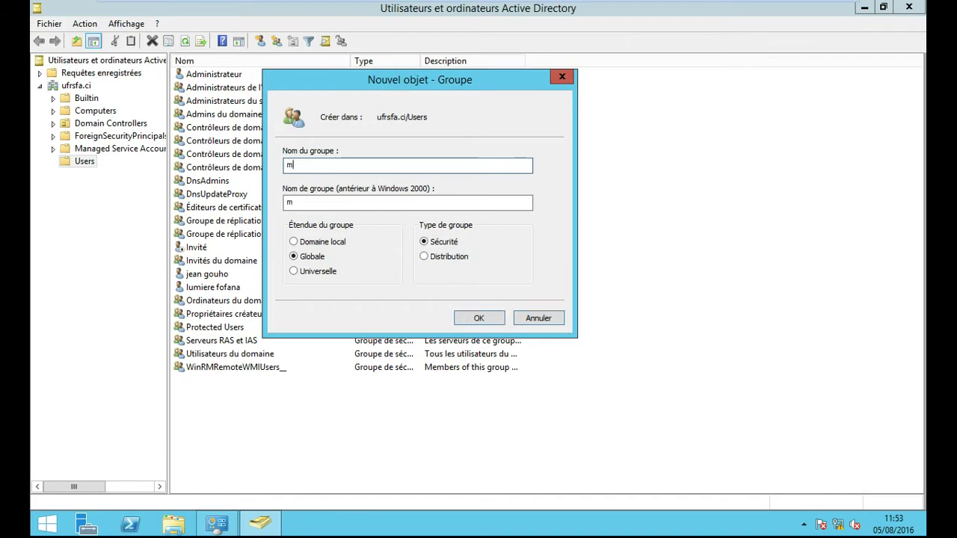
type("aster_gi")
left_click(310, 165)
type("1")
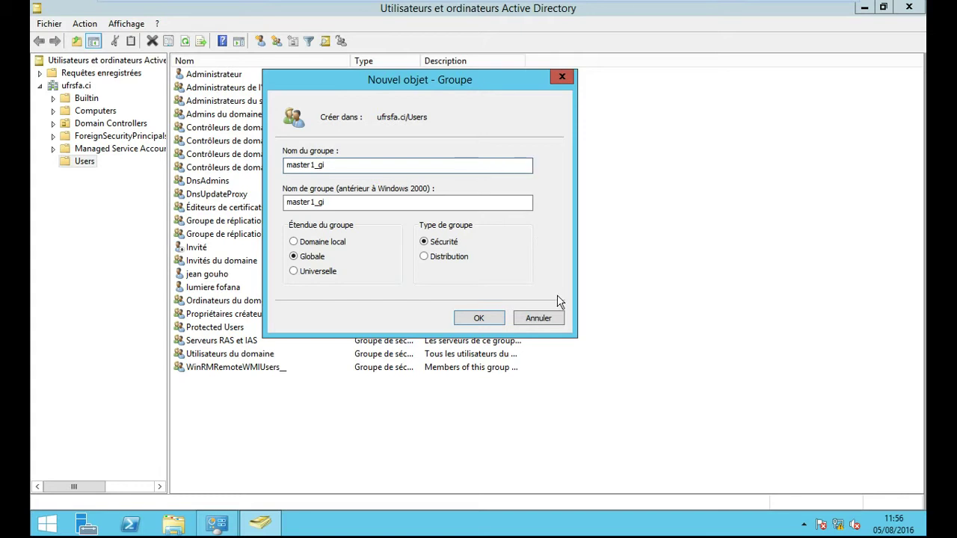
Step: Create the master1_gi group and view its empty Membres list in Propriétés
left_click(479, 319)
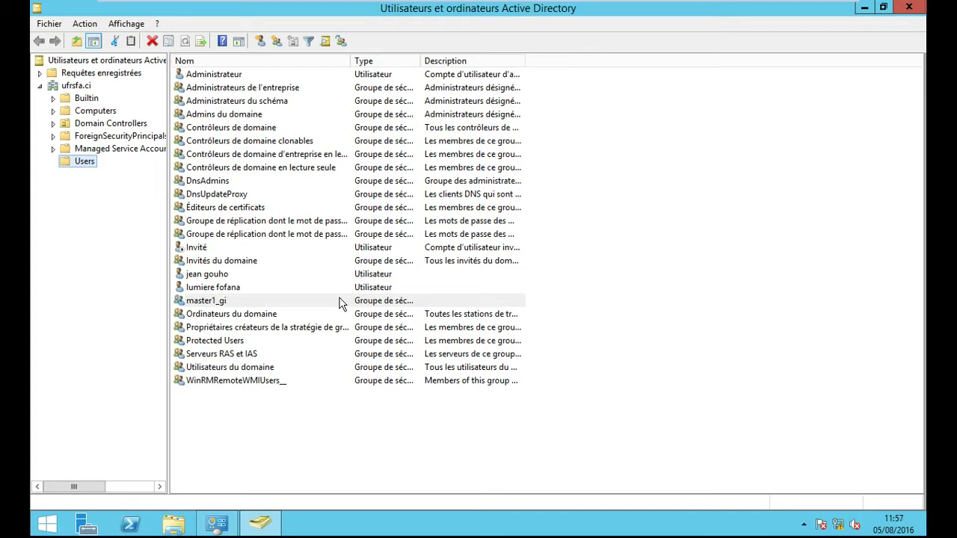
right_click(214, 306)
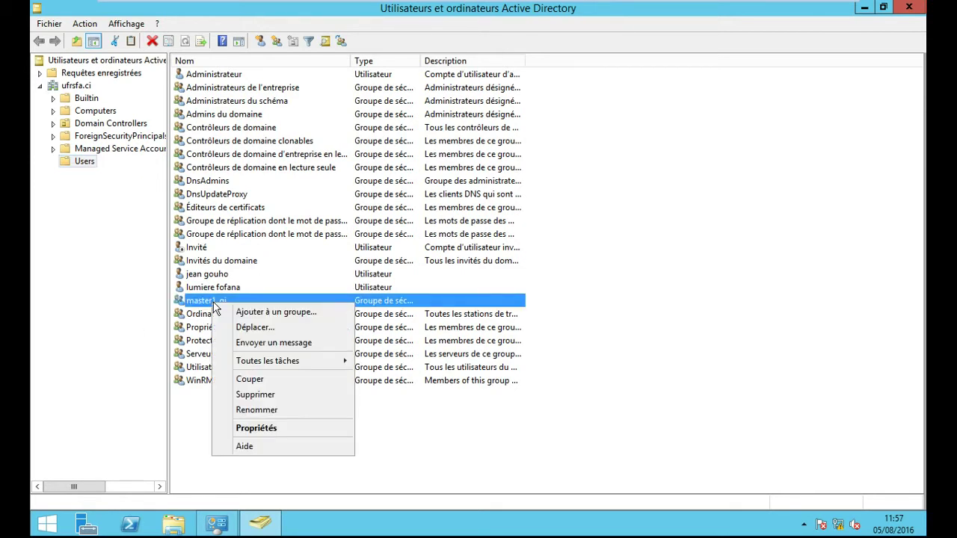
left_click(270, 429)
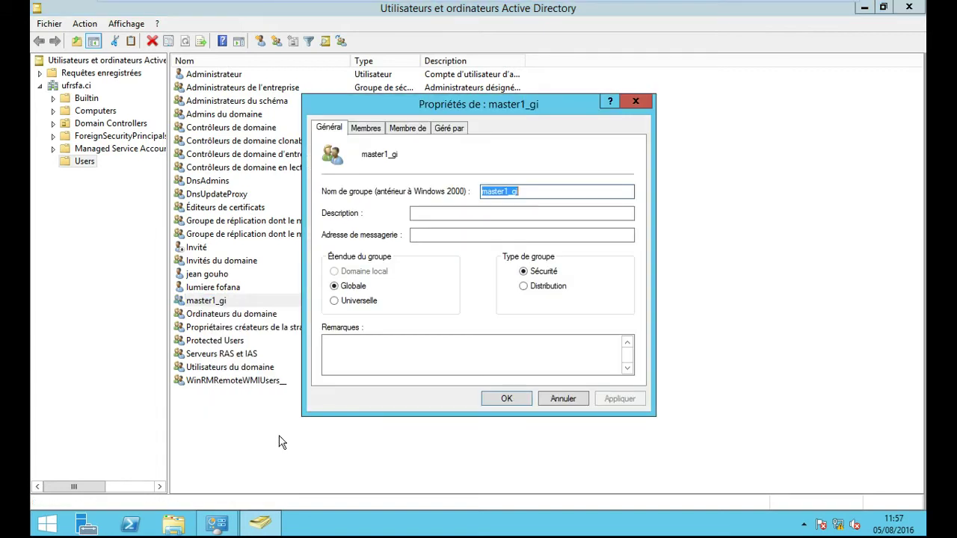
left_click(371, 131)
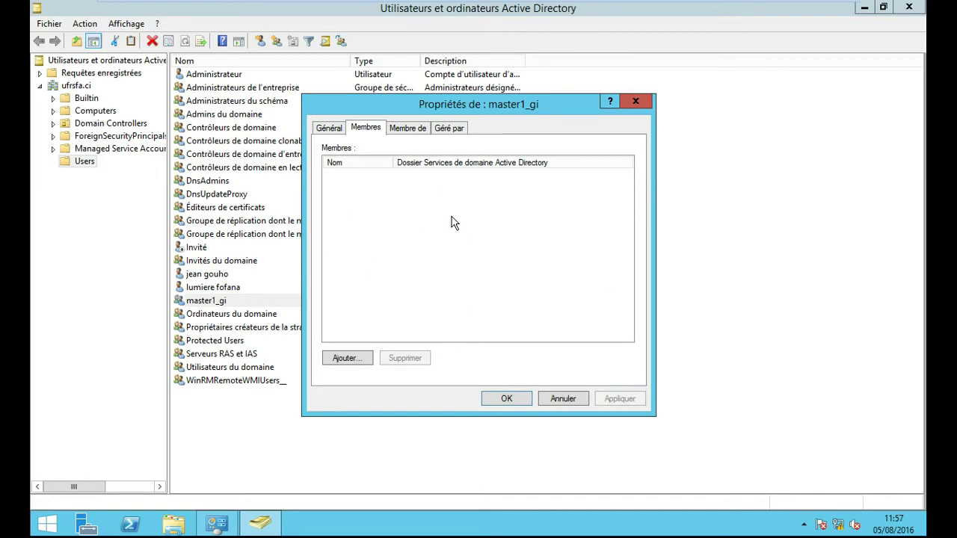
Step: Add the domain user to master1_gi after correcting an unresolved name, then apply the membership
left_click(346, 358)
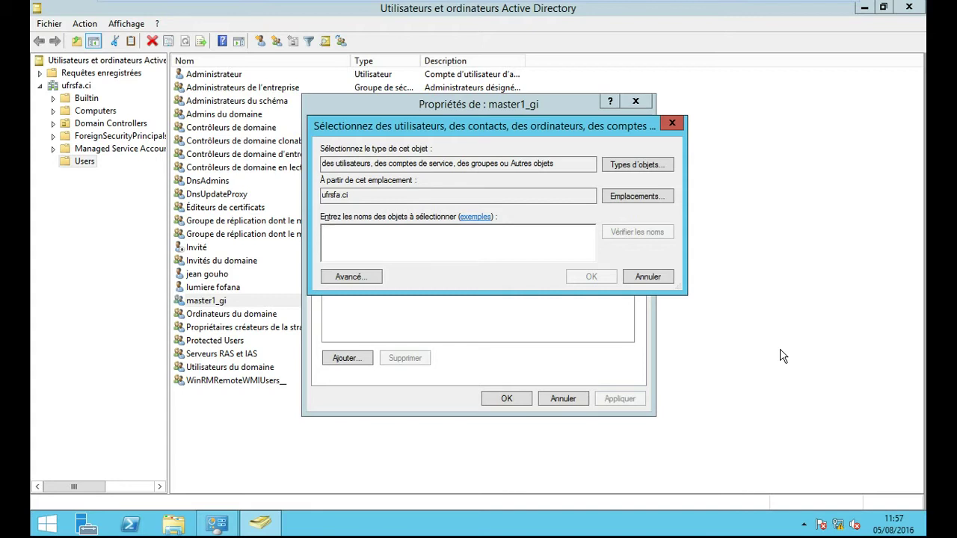
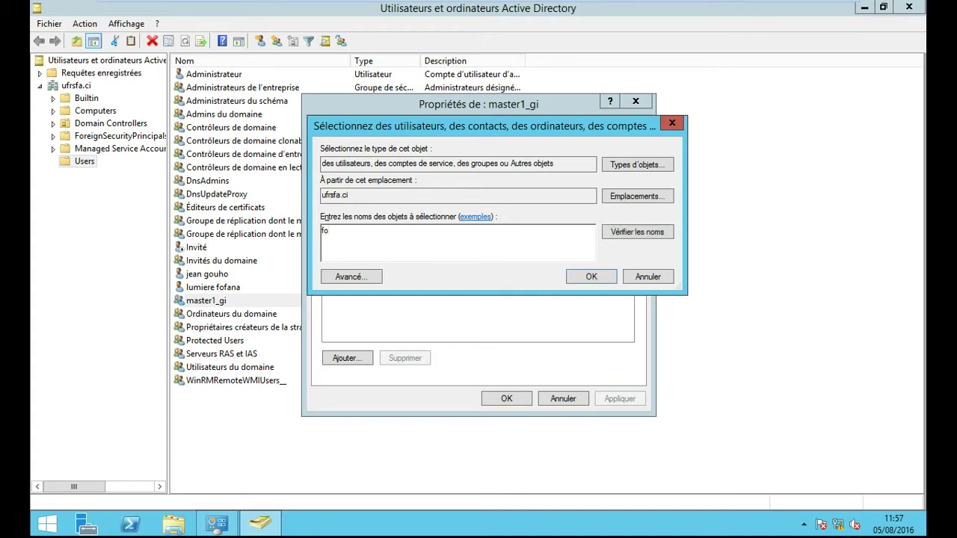
left_click(636, 233)
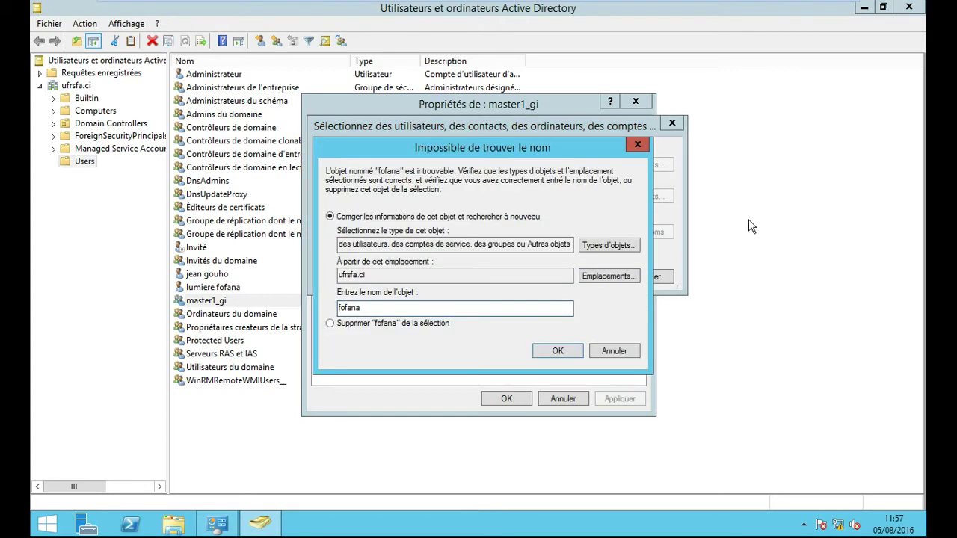
left_click(638, 145)
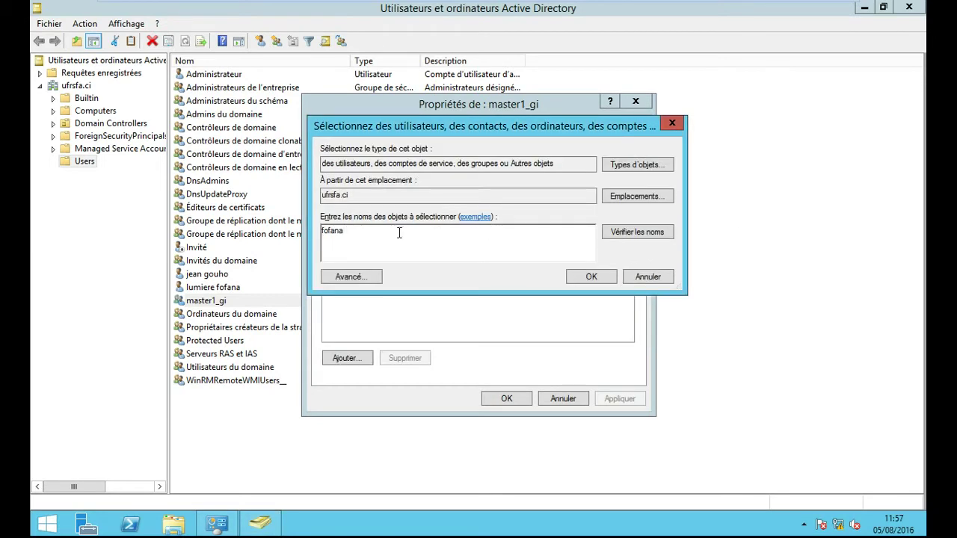
key("BackSpace")
key("BackSpace")
key("BackSpace")
key("BackSpace")
key("BackSpace")
key("BackSpace")
left_click(632, 232)
left_click(590, 276)
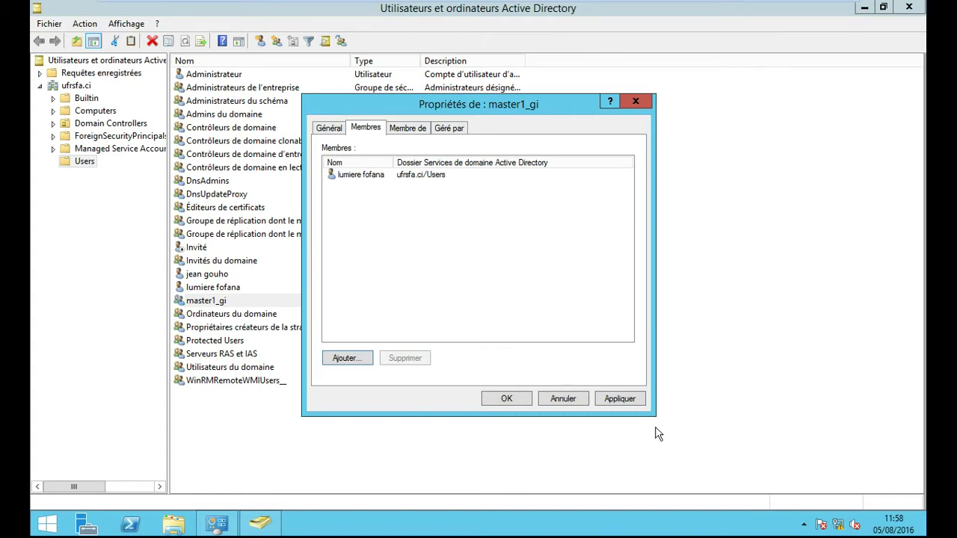
left_click(632, 400)
Step: Close the master1_gi properties, the Active Directory console and the Administrative Tools window
left_click(506, 400)
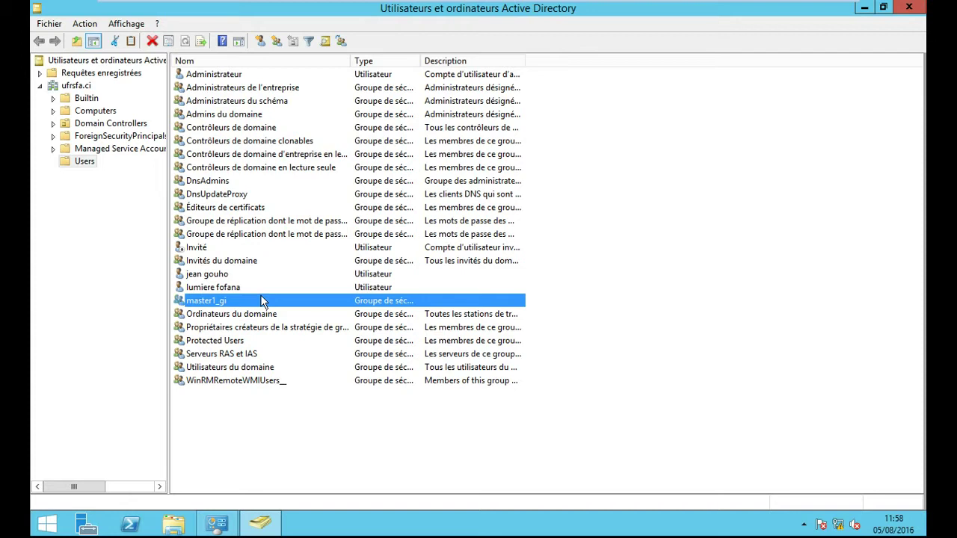
mouse_move(916, 9)
left_click(913, 8)
left_click(914, 7)
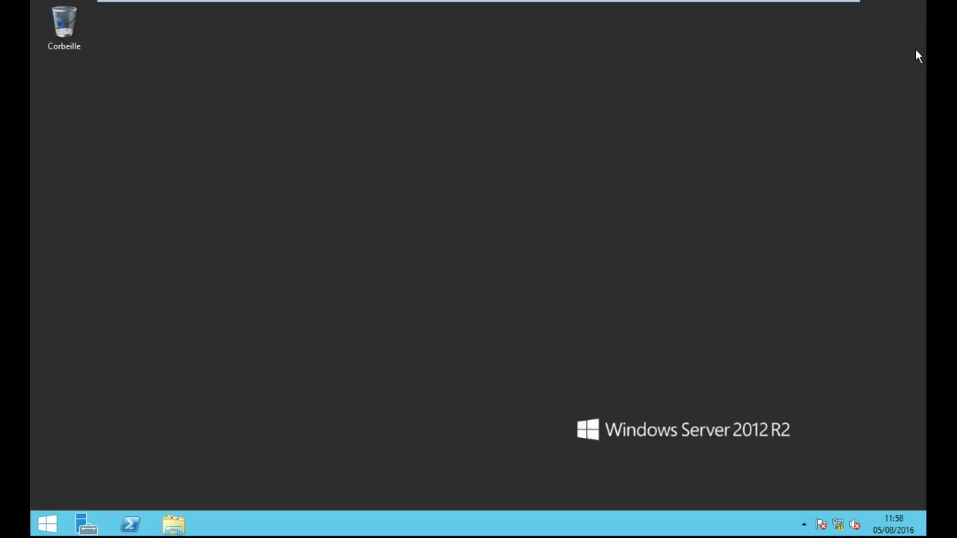
Step: Open Disque local (C:) from Ce PC, maximize it, and add a folder named 'finances una'
left_click(175, 525)
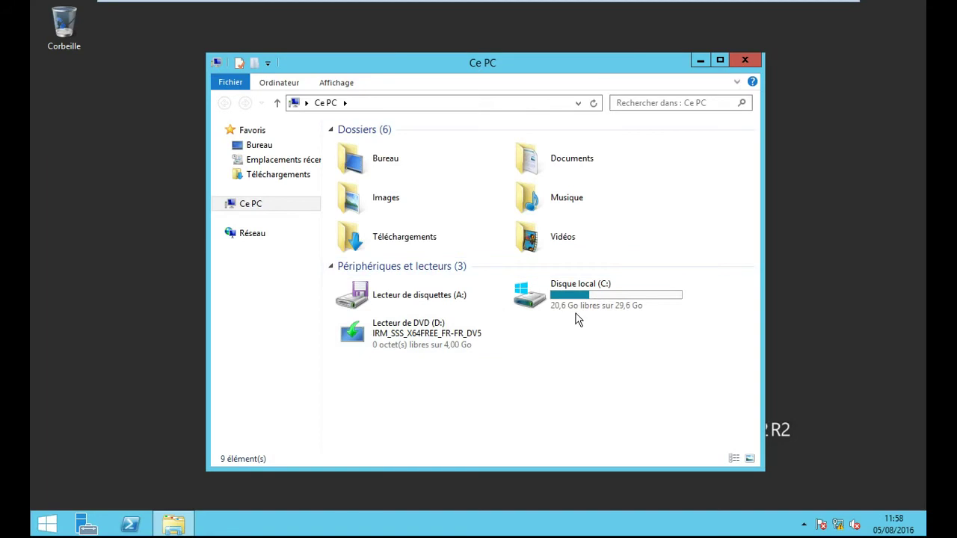
double_click(577, 315)
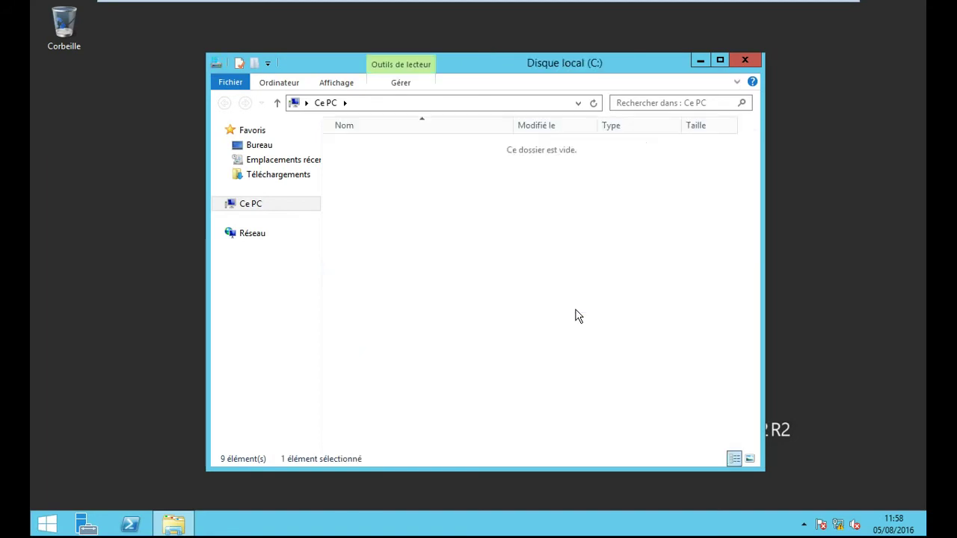
left_click(718, 59)
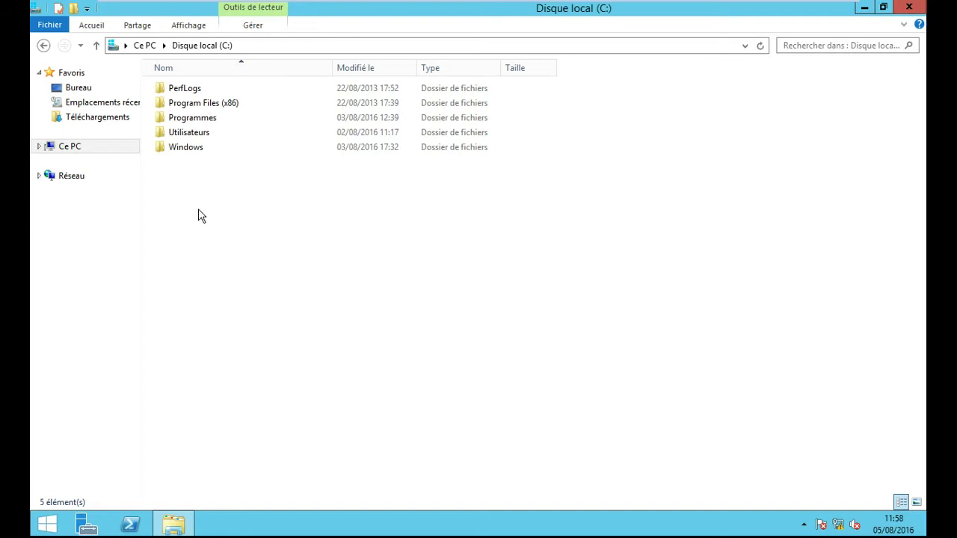
right_click(190, 182)
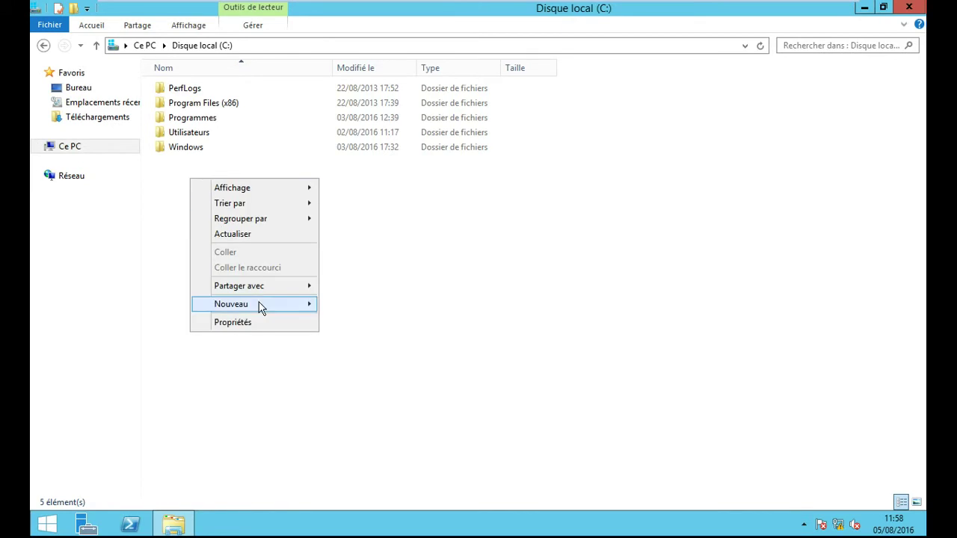
mouse_move(295, 309)
left_click(344, 308)
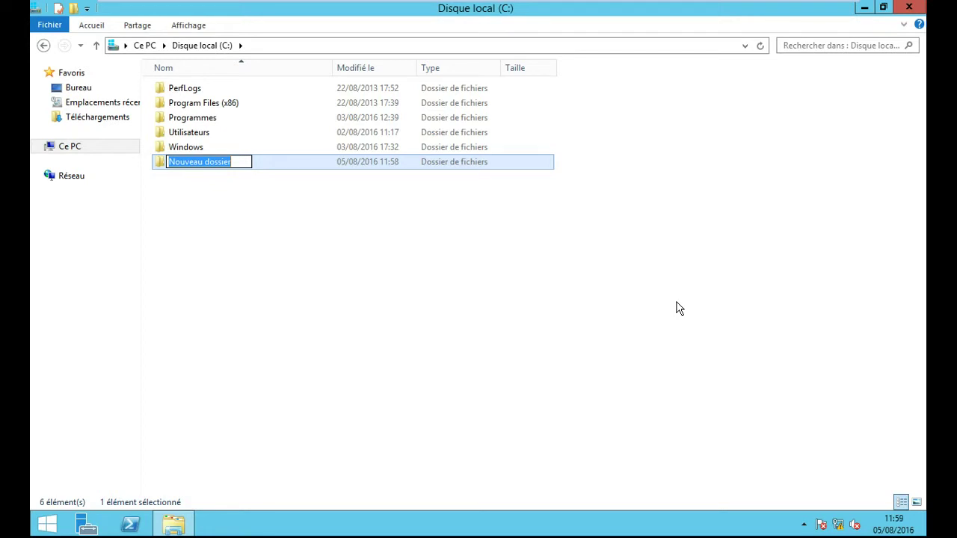
type("financesfinances")
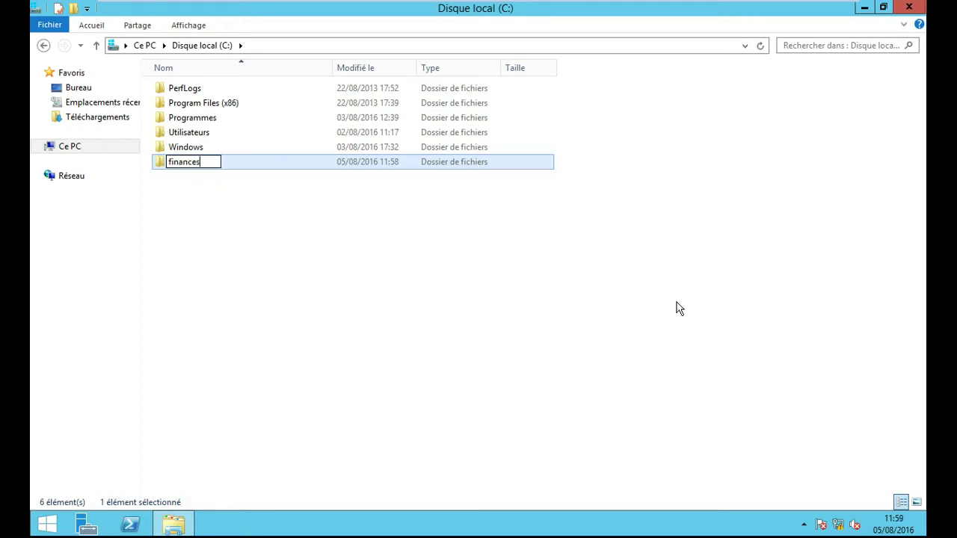
type(" una")
left_click(231, 210)
Step: Create a folder named 'journal una' on the C: drive
right_click(168, 187)
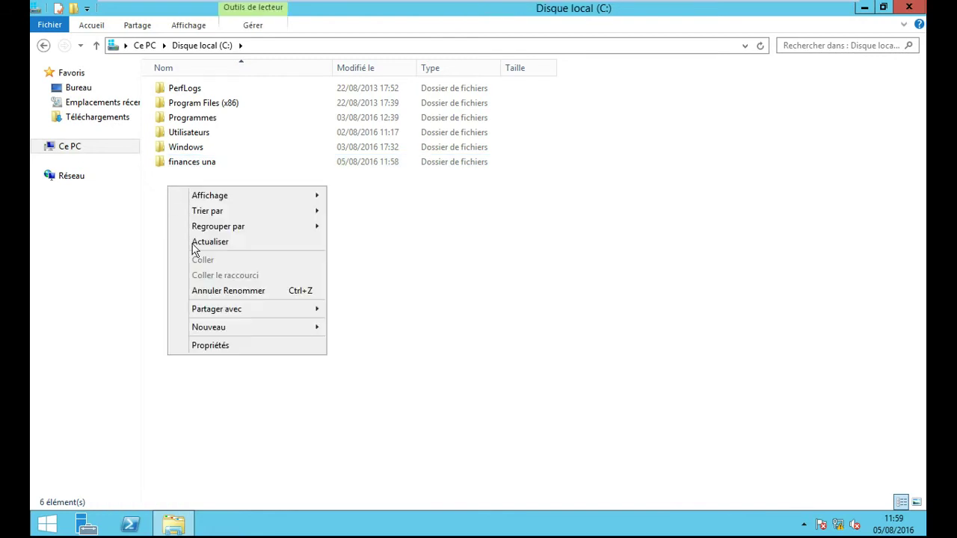
mouse_move(241, 327)
left_click(365, 327)
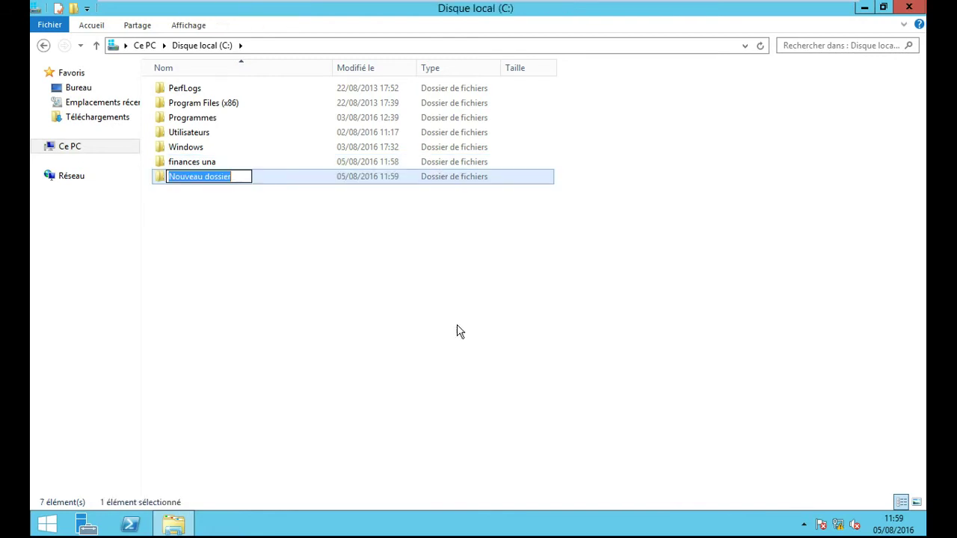
type("jouranl")
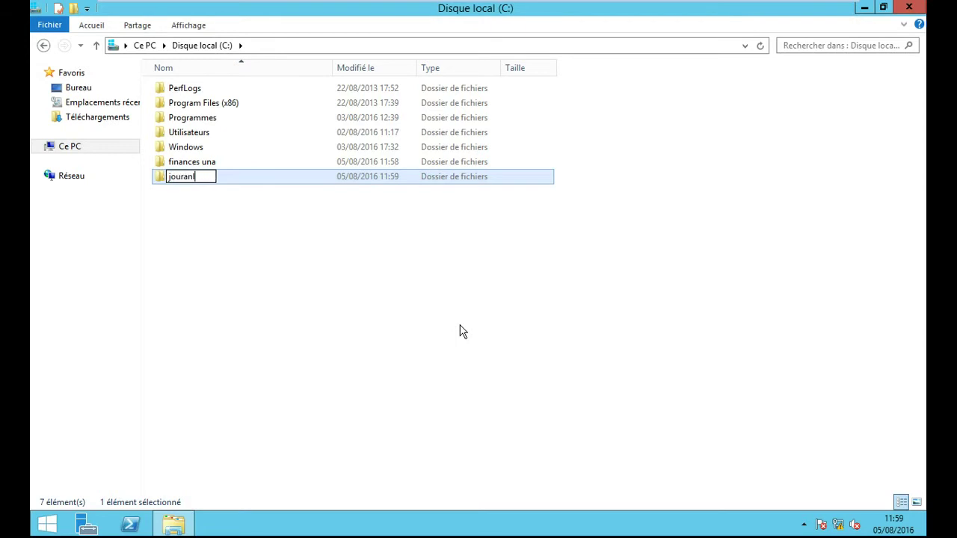
key("BackSpace")
key("BackSpace")
type("nal una")
left_click(229, 234)
Step: Create a second folder named 'notes' on C: and select it
right_click(173, 217)
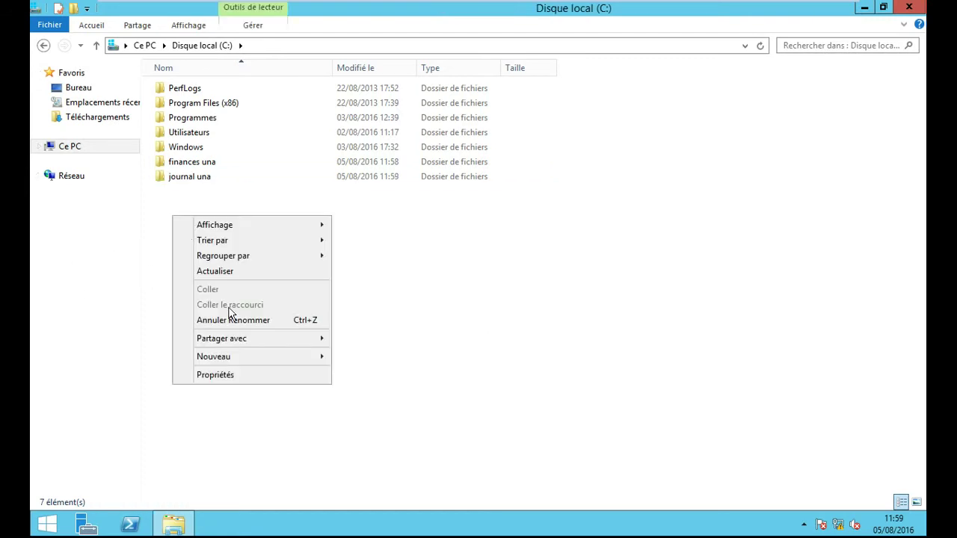
mouse_move(262, 357)
left_click(386, 359)
type("notes")
left_click(310, 288)
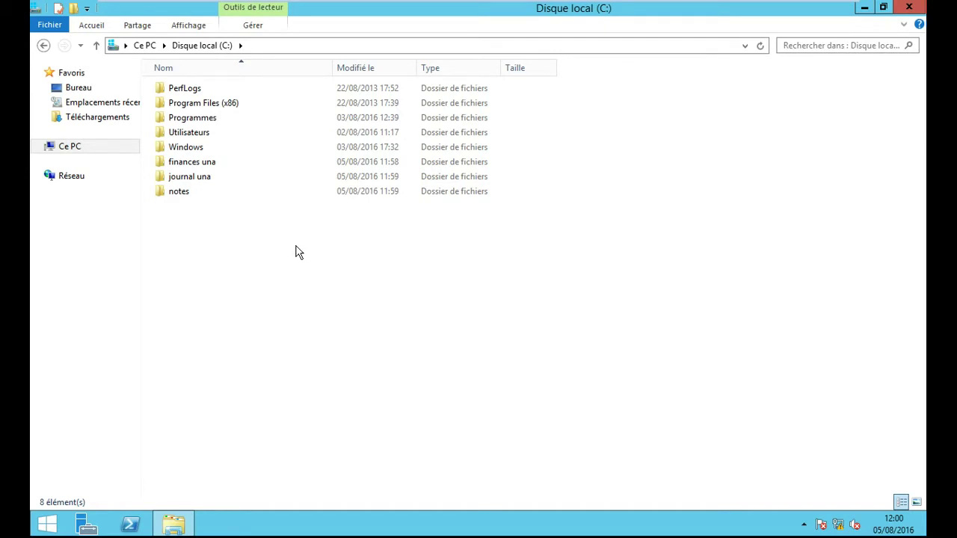
left_click(163, 196)
Step: Inside notes, add a text document named 'réseaux' and open it in Notepad
double_click(163, 195)
right_click(190, 170)
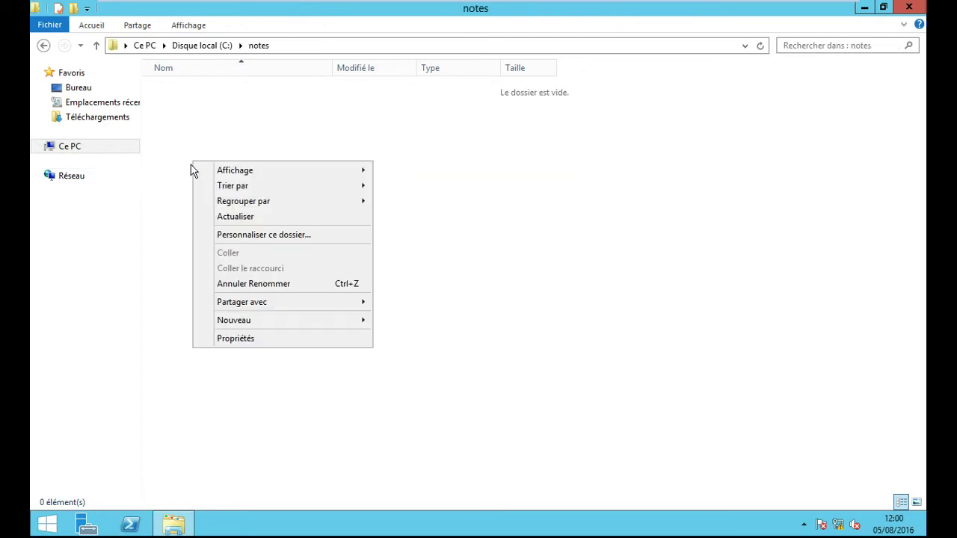
mouse_move(265, 321)
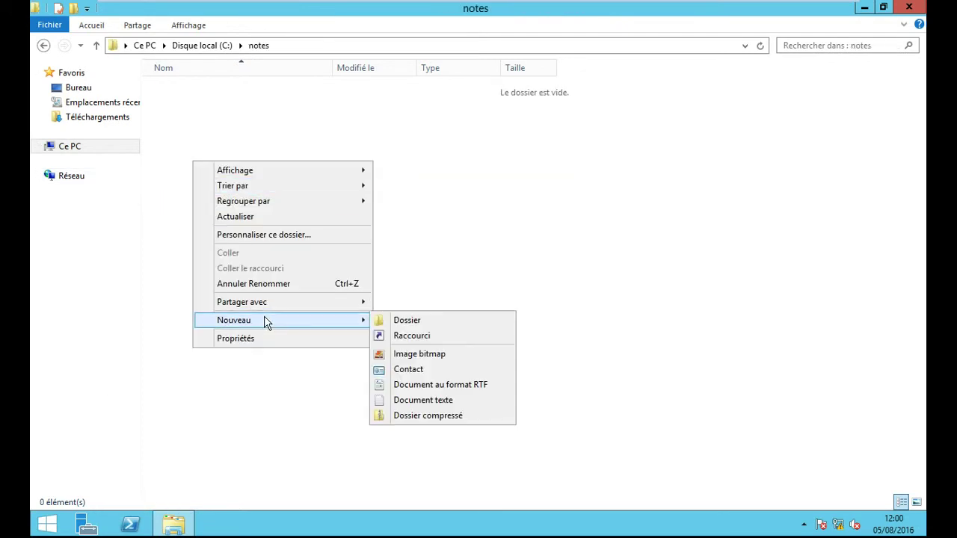
left_click(448, 400)
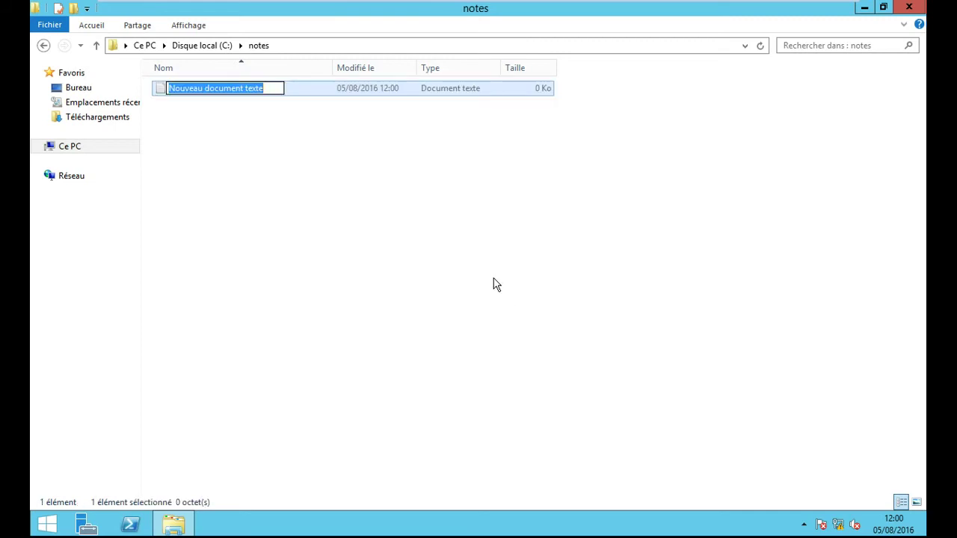
type("néseaux")
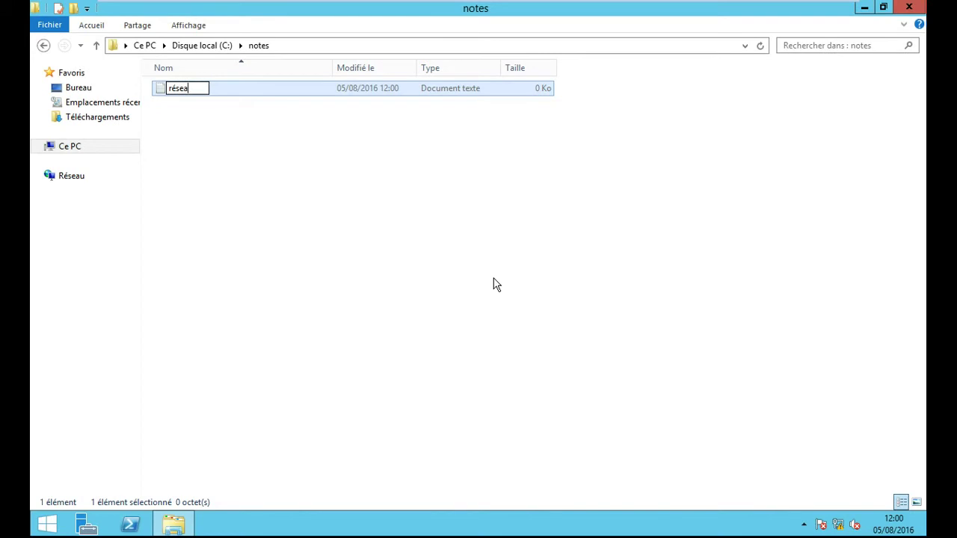
left_click(193, 174)
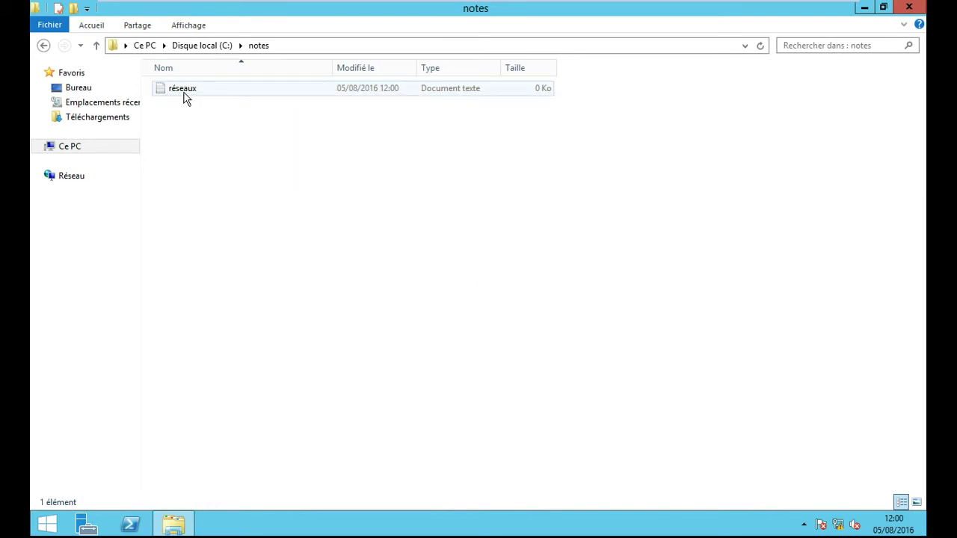
double_click(185, 97)
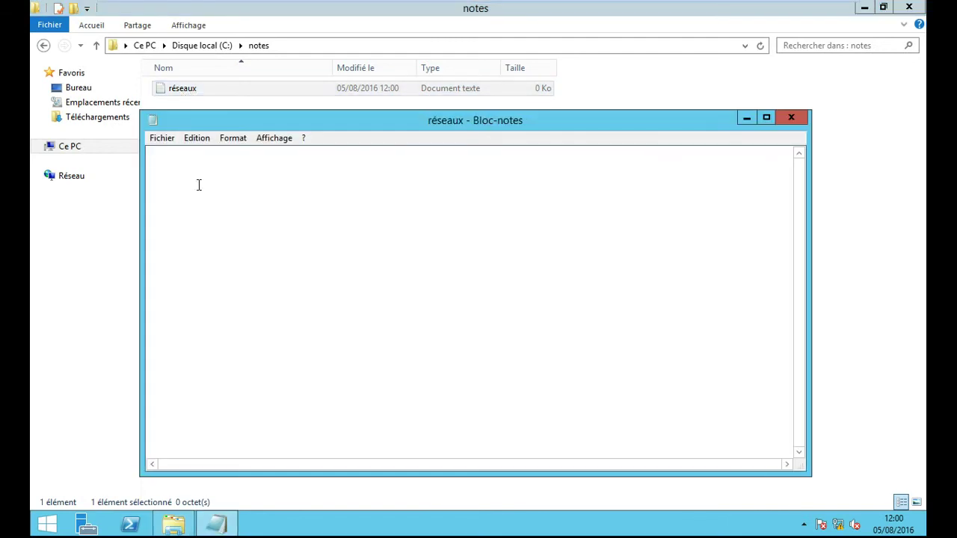
Step: Type three dashed student-name lines with marks 16, 14 and 18, then save réseaux
type("- fofana 16")
key("Return")
type("- nanou 14")
key("Return")
type("- f")
key("BackSpace")
type("koffi 18")
left_click(163, 138)
left_click(185, 184)
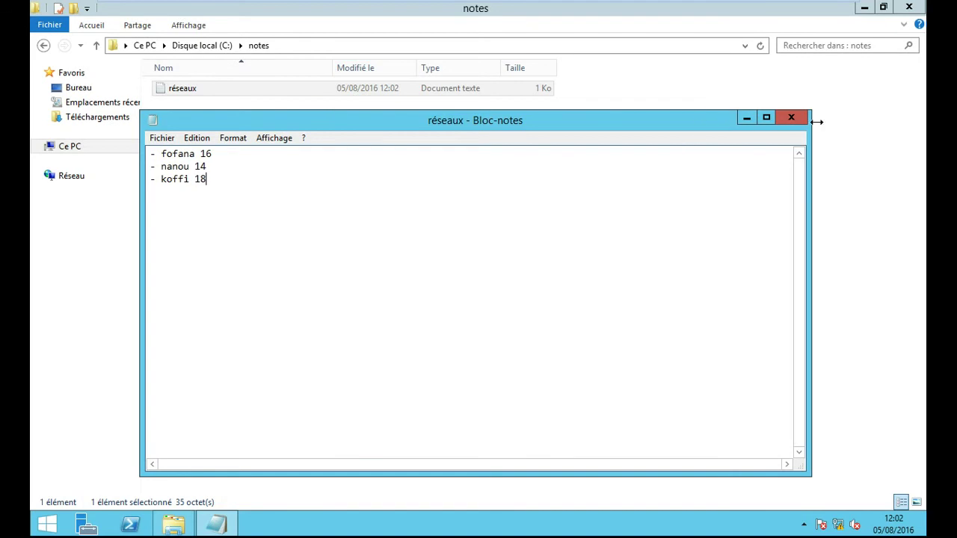
Step: Close the réseaux file, go back to C:, and open the notes folder's sharing with specific people
left_click(800, 118)
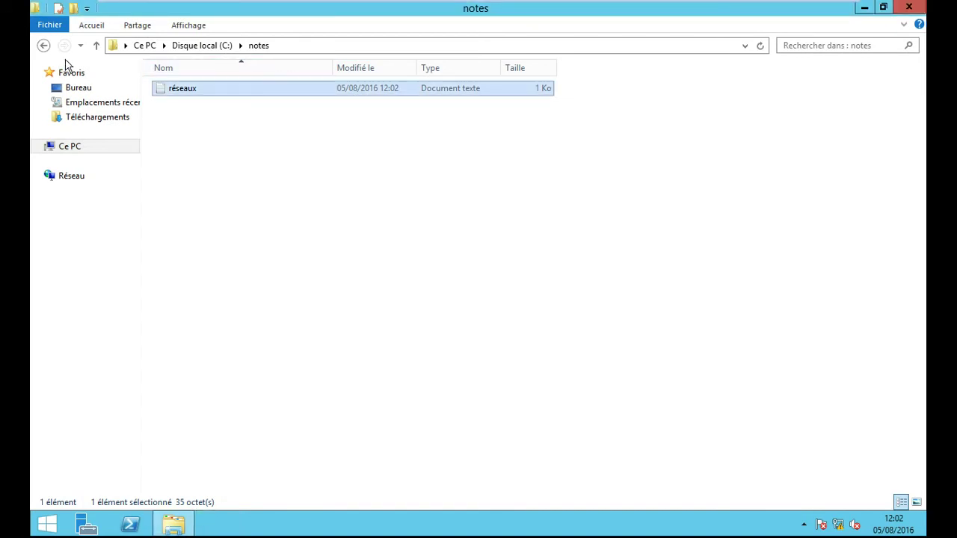
left_click(43, 45)
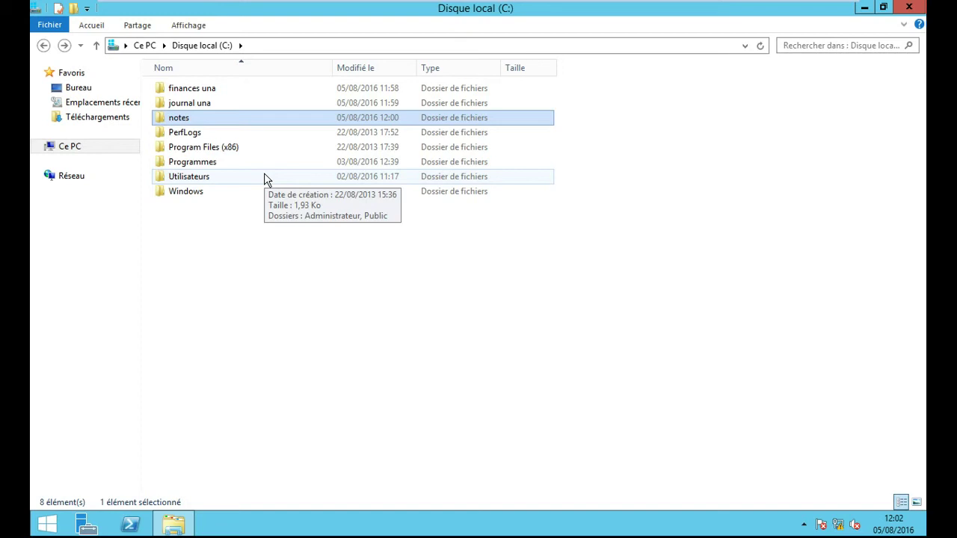
right_click(179, 124)
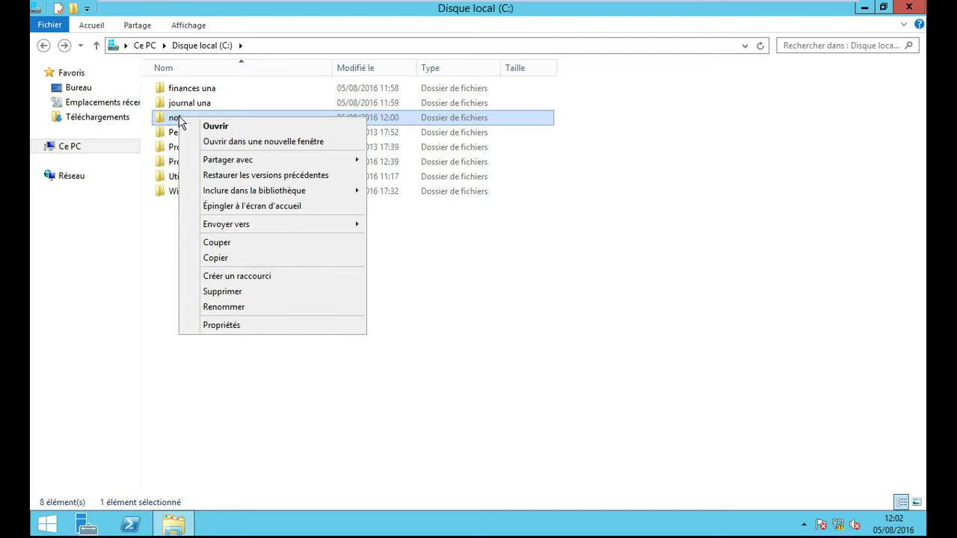
mouse_move(250, 162)
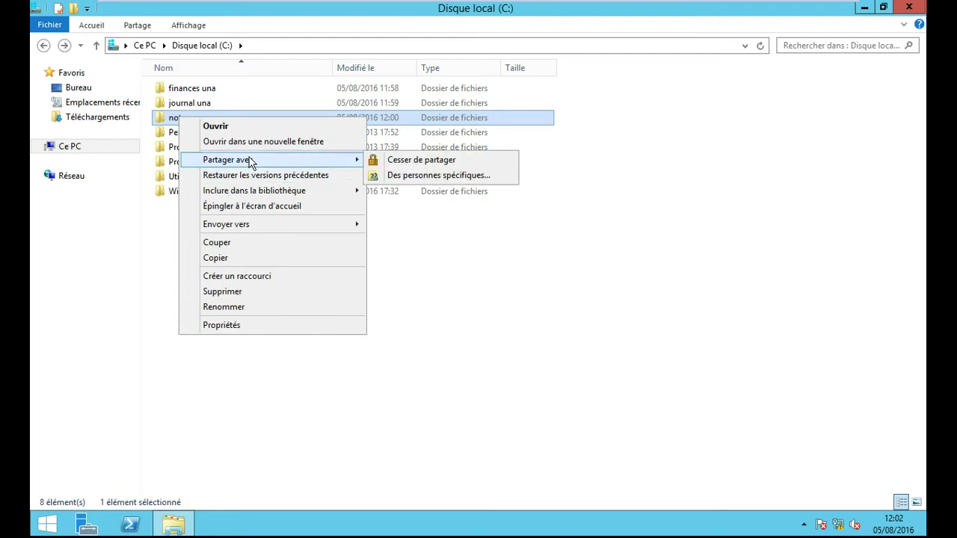
left_click(442, 179)
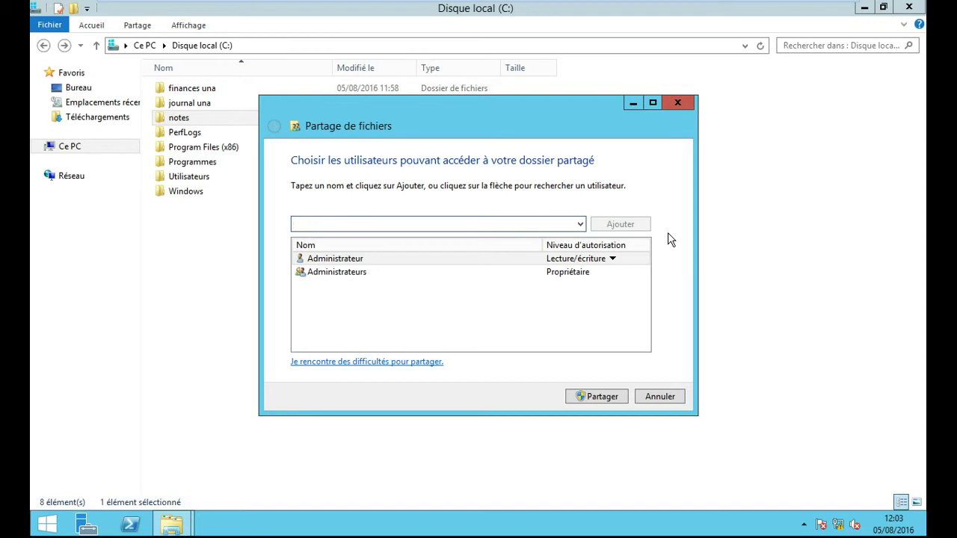
Step: Drop down the list of people the notes folder can be shared with
left_click(581, 224)
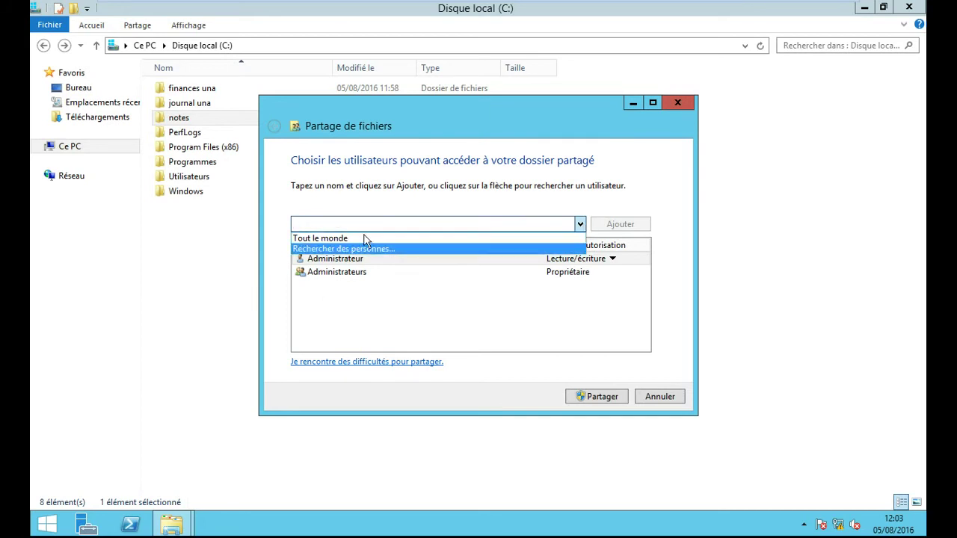
Step: Search the directory for master1_gi and add that group to the notes sharing list
left_click(364, 249)
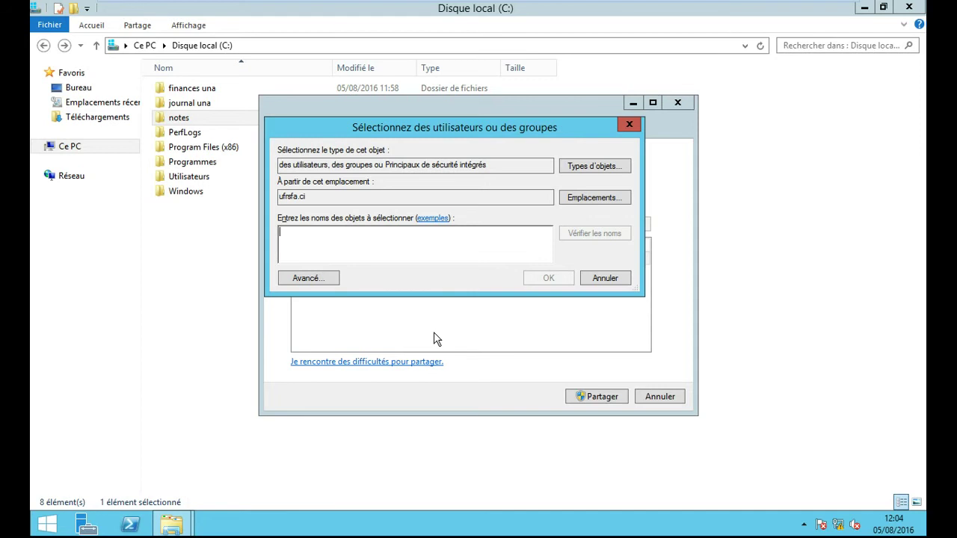
type("m")
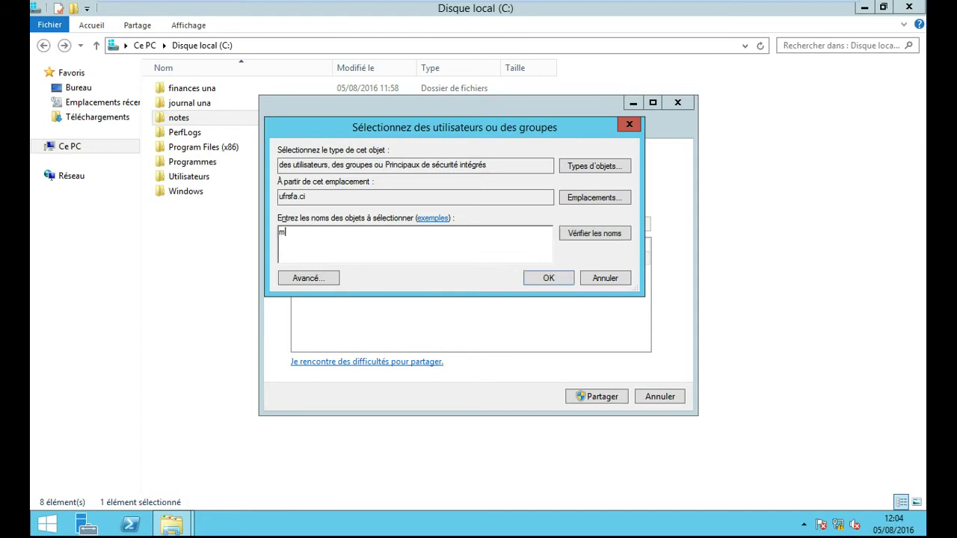
type("aster1_gi")
left_click(547, 280)
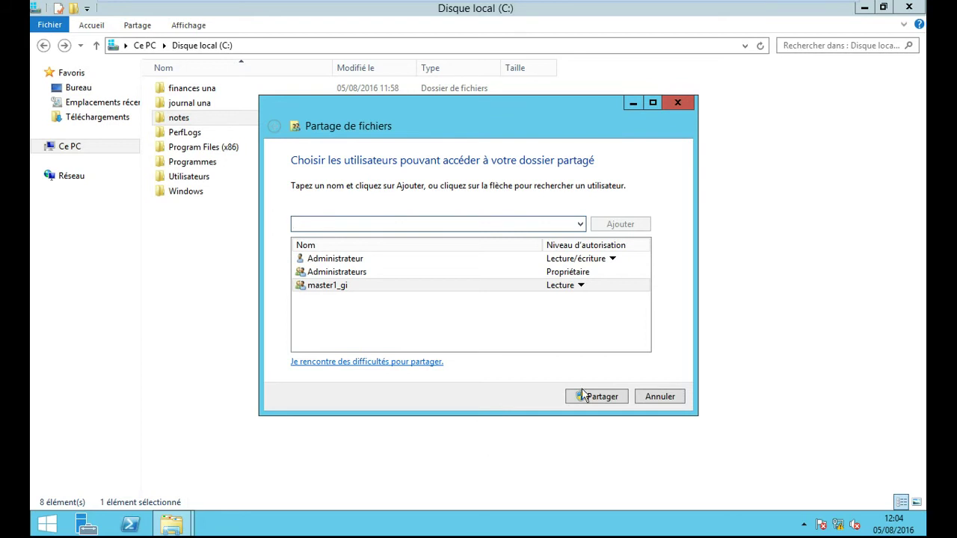
Step: Keep master1_gi at Lecture permission and share notes as \\SERVEUR\notes
left_click(584, 287)
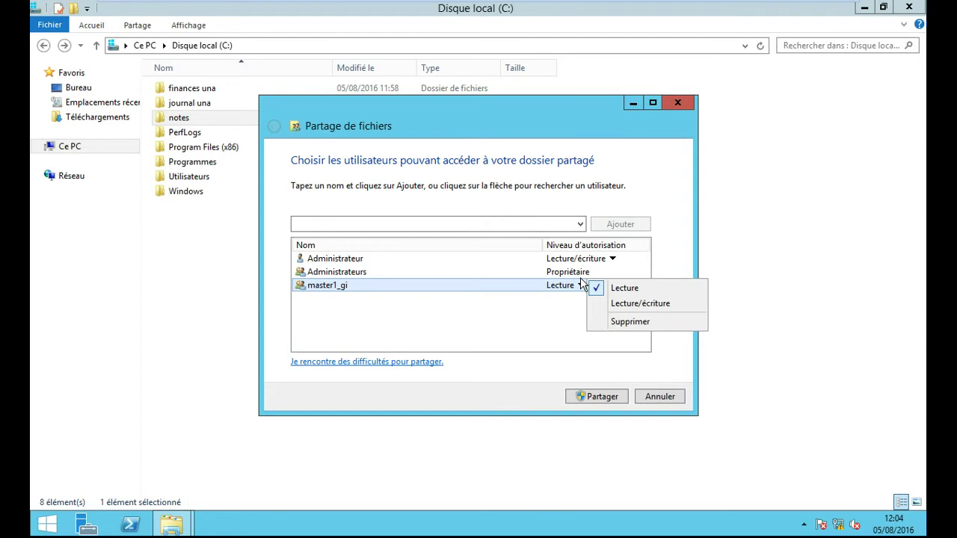
left_click(562, 329)
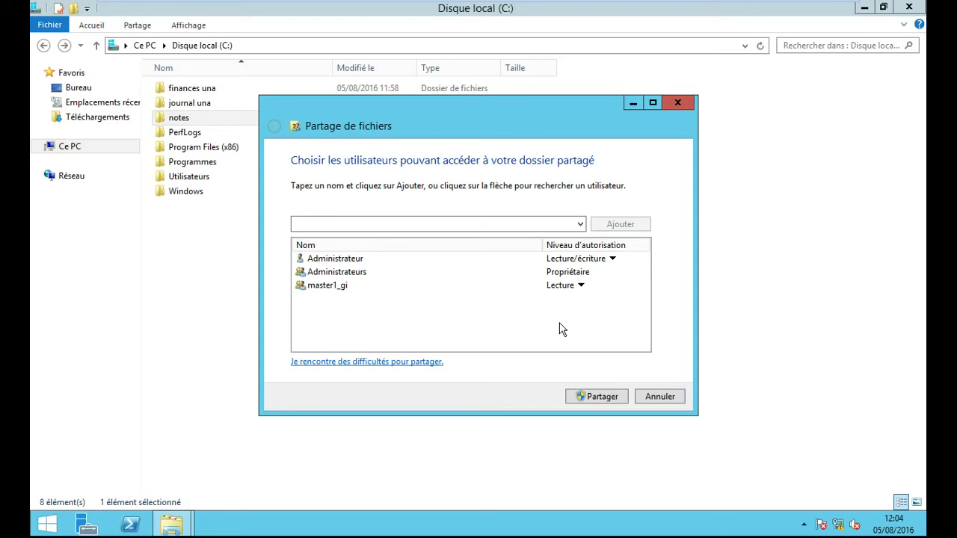
left_click(615, 399)
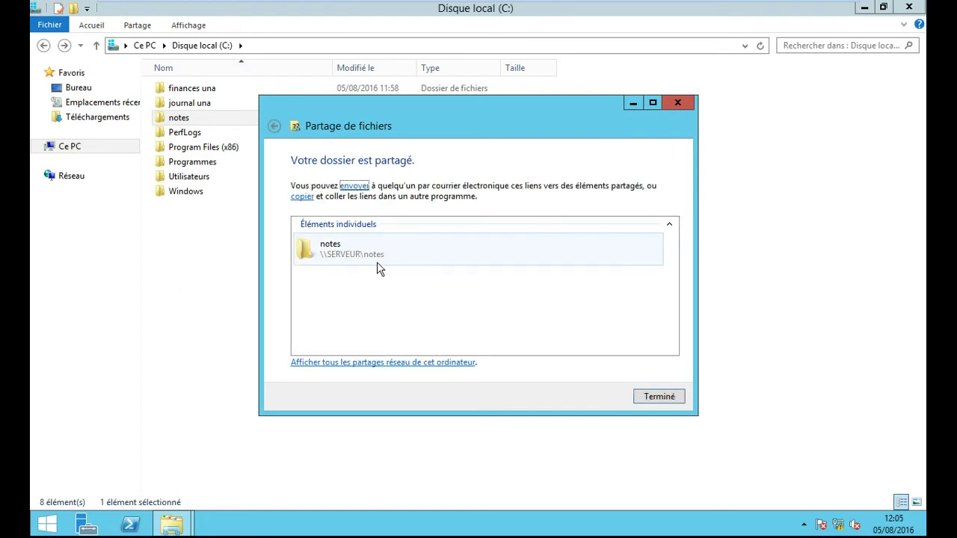
left_click(658, 397)
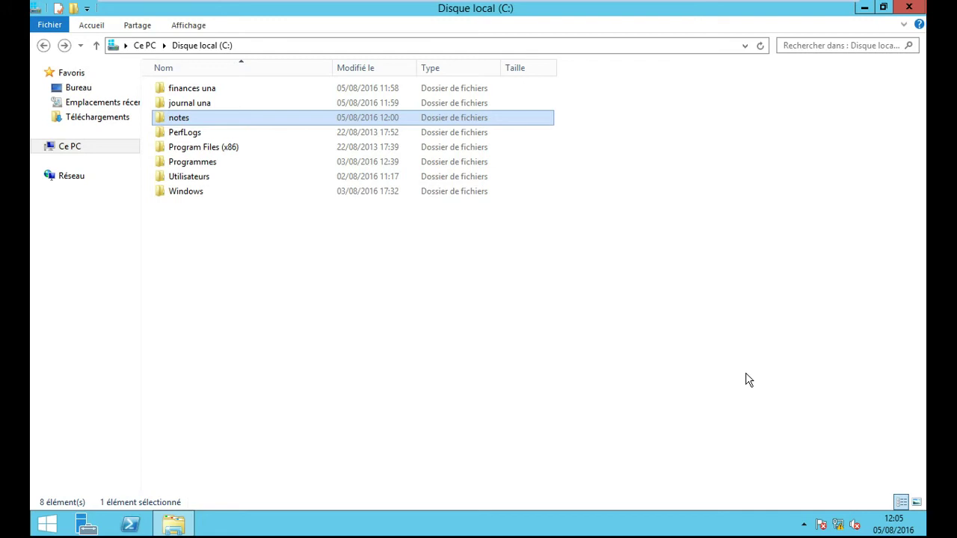
Step: Open journal una and add a new text document named 'infos'
double_click(214, 107)
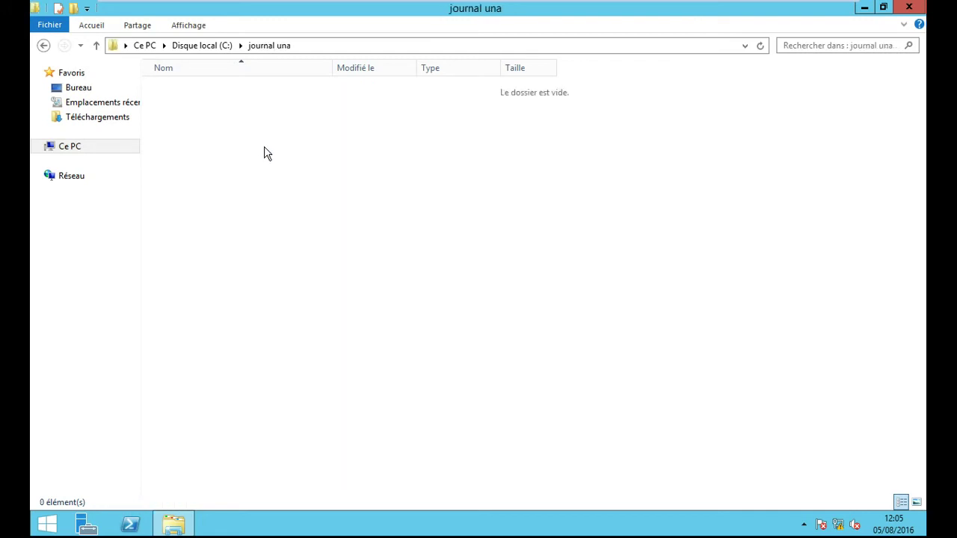
right_click(264, 148)
mouse_move(317, 312)
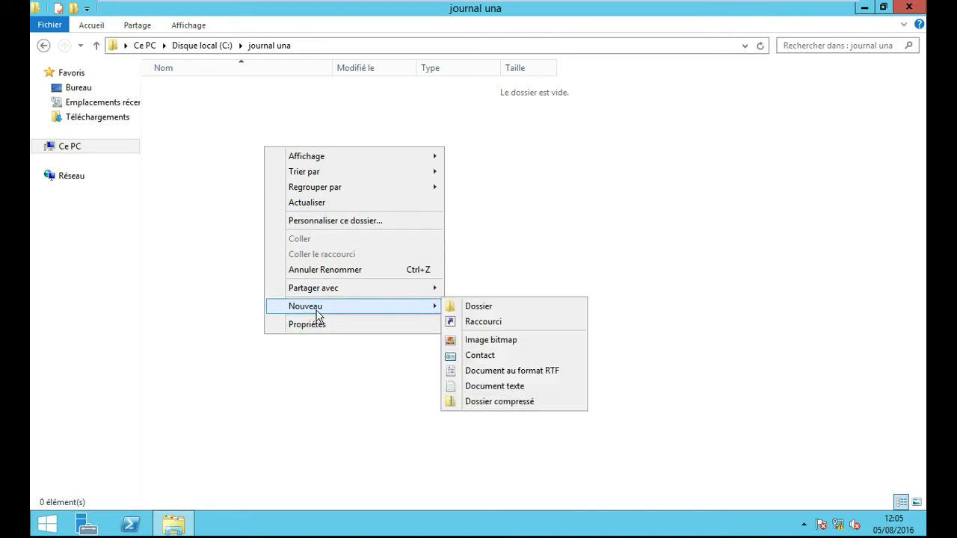
left_click(493, 386)
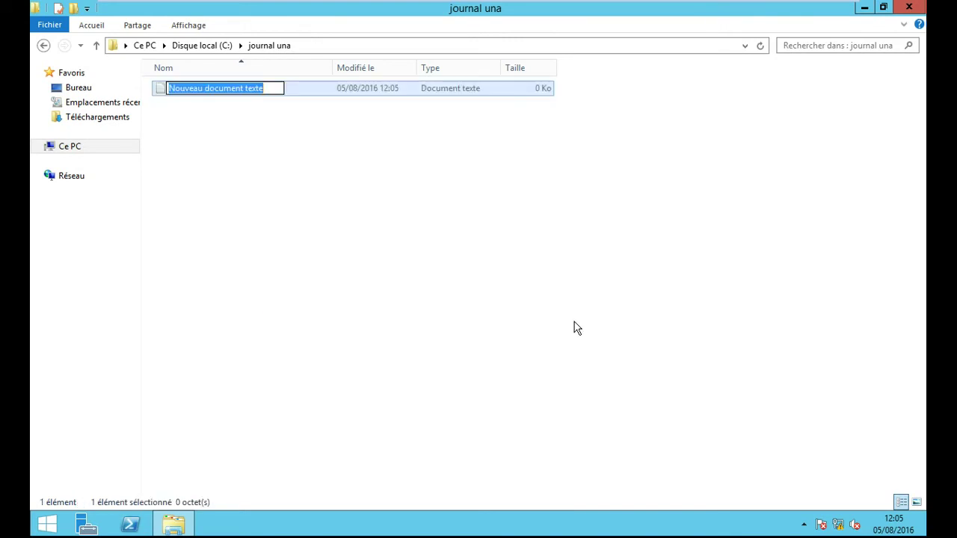
type("infos")
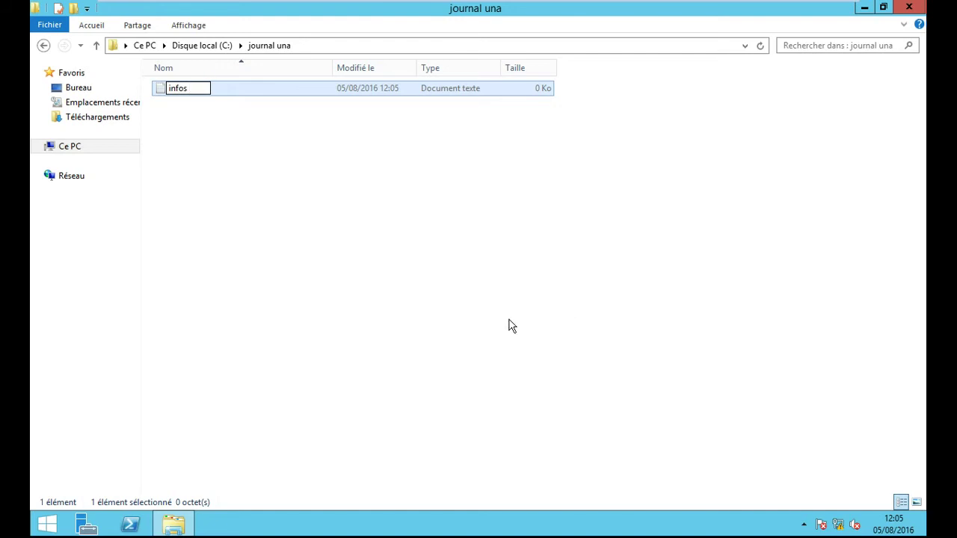
left_click(295, 235)
Step: In infos, write 'nous sommes au cours de réseaux' and a line naming the teacher 'à UNA'
double_click(181, 91)
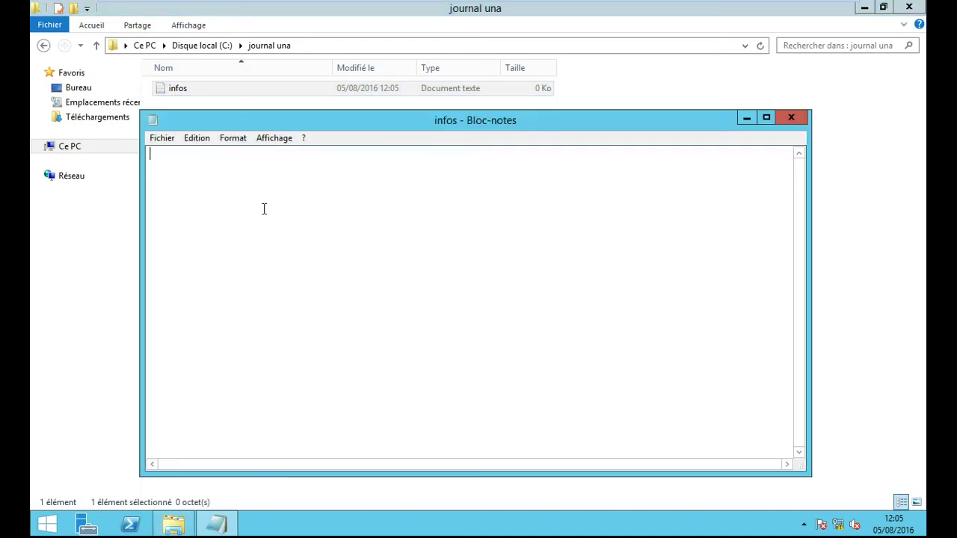
type("nous sommes au cours s")
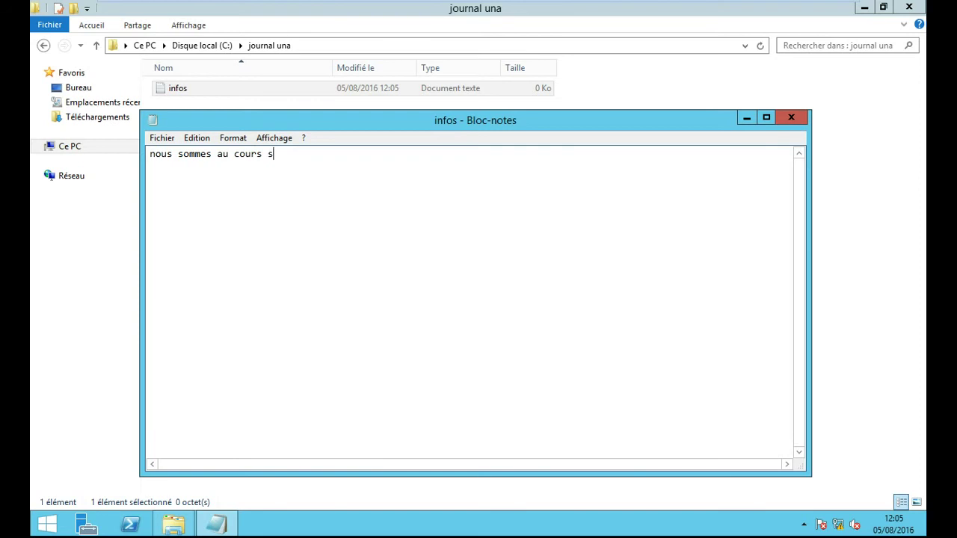
key("BackSpace")
type("de")
type("réseaux ")
type("avec ")
type("M.")
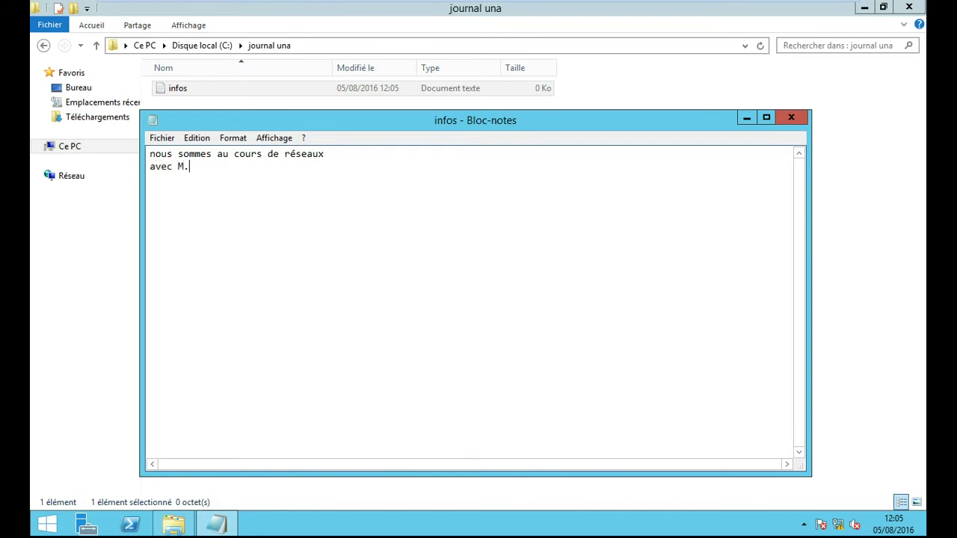
type("GOUHO BI à UNA")
Step: Save infos and close Notepad
left_click(163, 139)
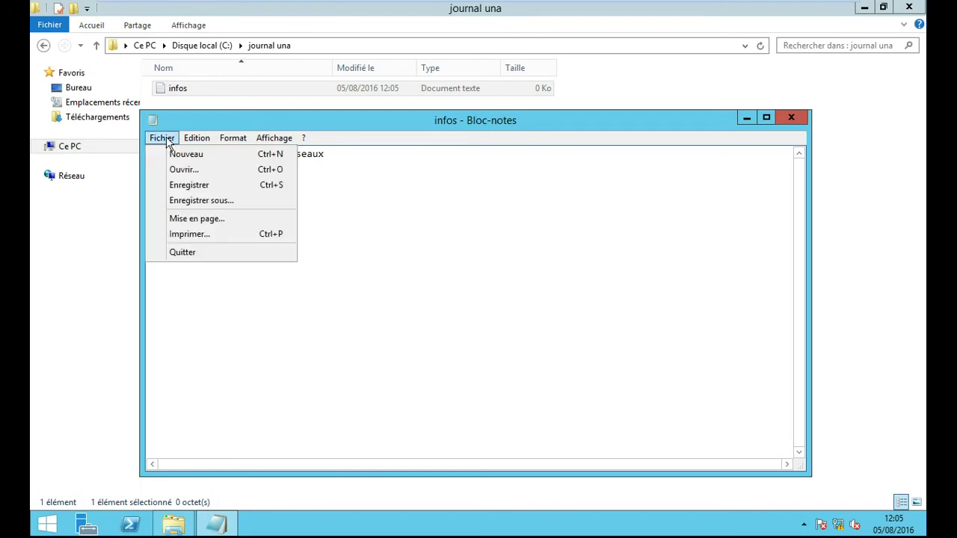
left_click(211, 187)
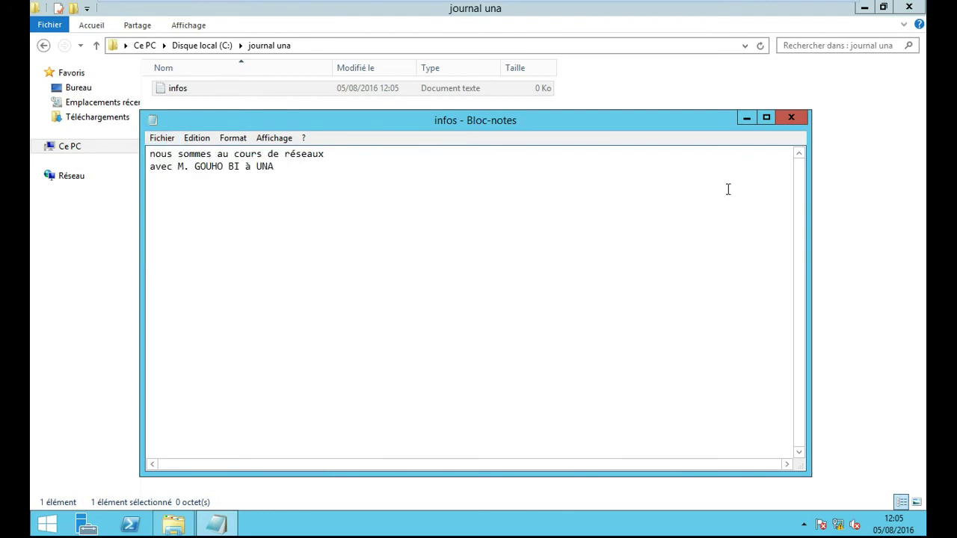
left_click(791, 118)
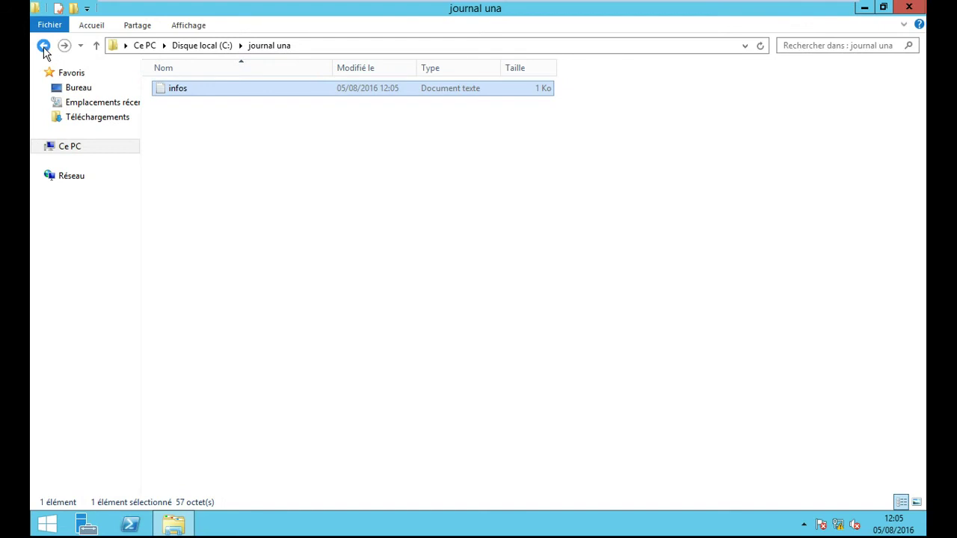
Step: Leave journal una and go back to the Disque local (C:) listing
left_click(43, 45)
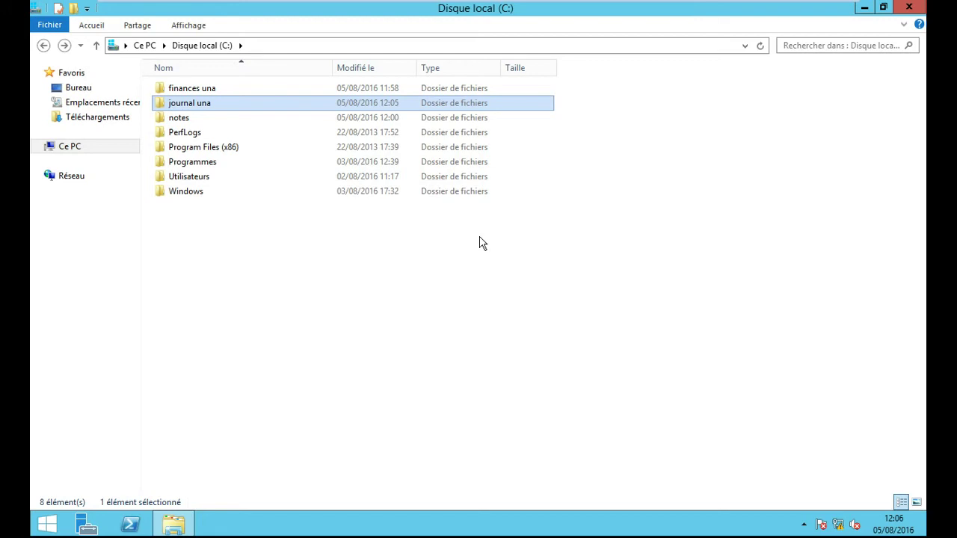
Step: Open sharing for journal una and add Tout le monde to its share list
right_click(209, 105)
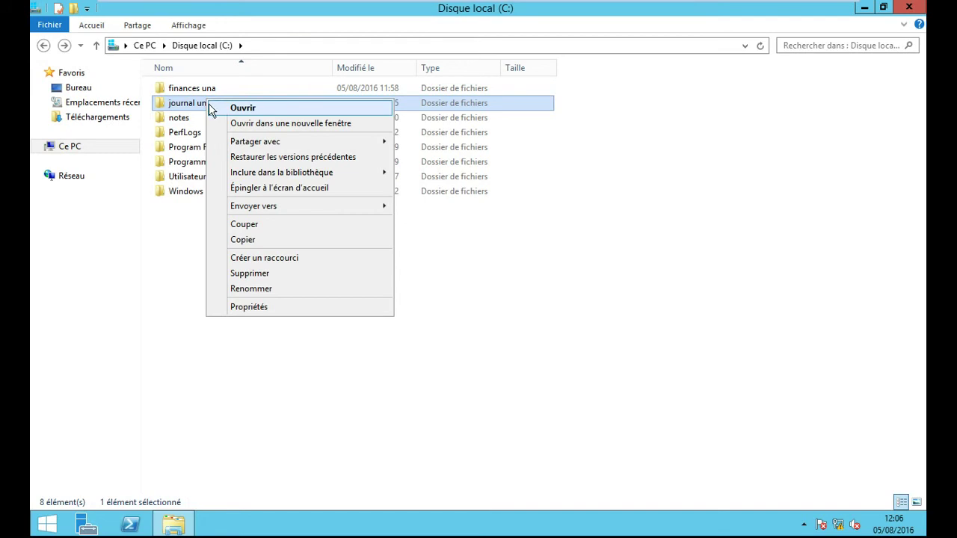
mouse_move(306, 147)
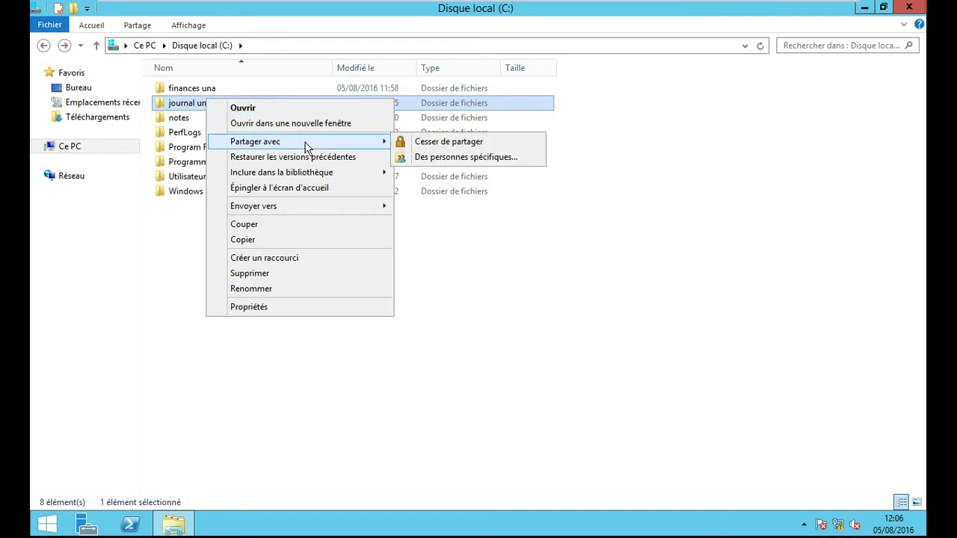
left_click(420, 157)
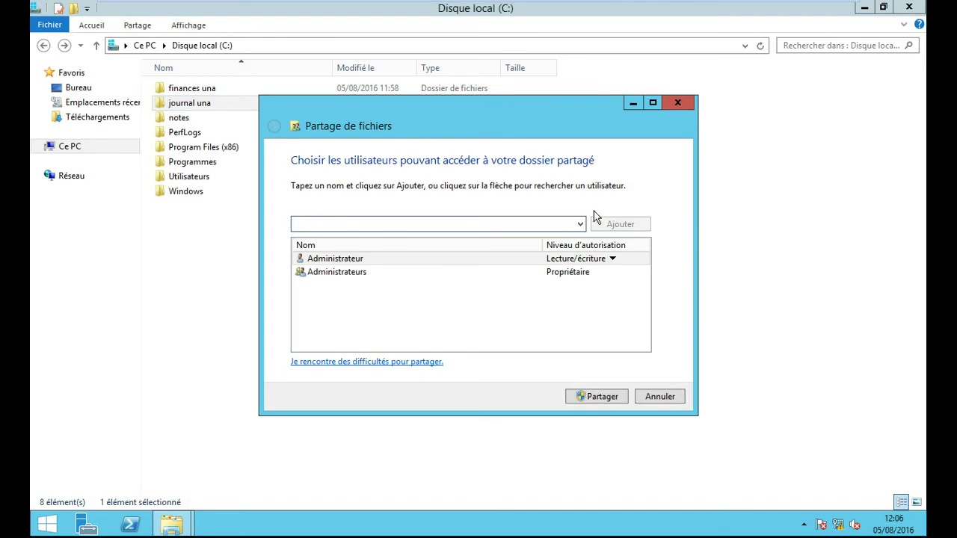
left_click(580, 224)
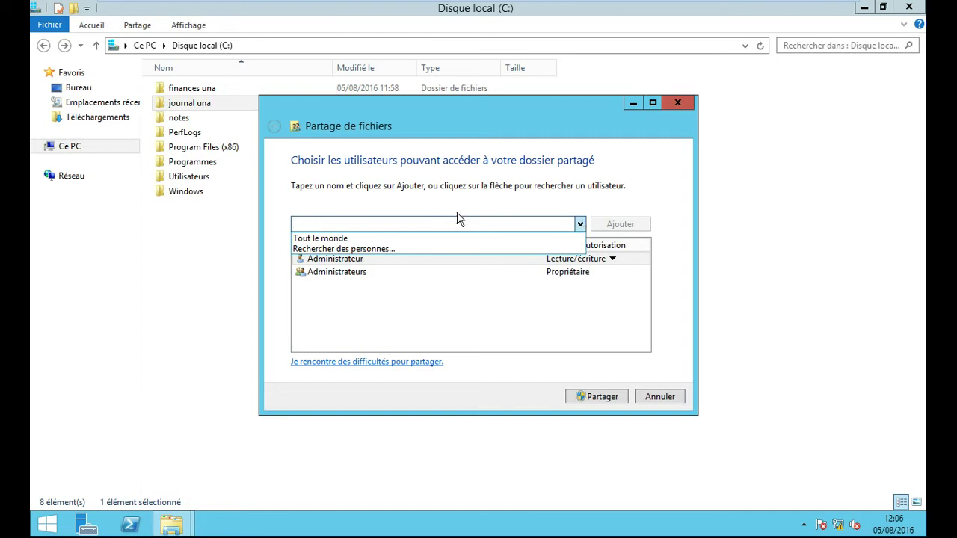
left_click(348, 238)
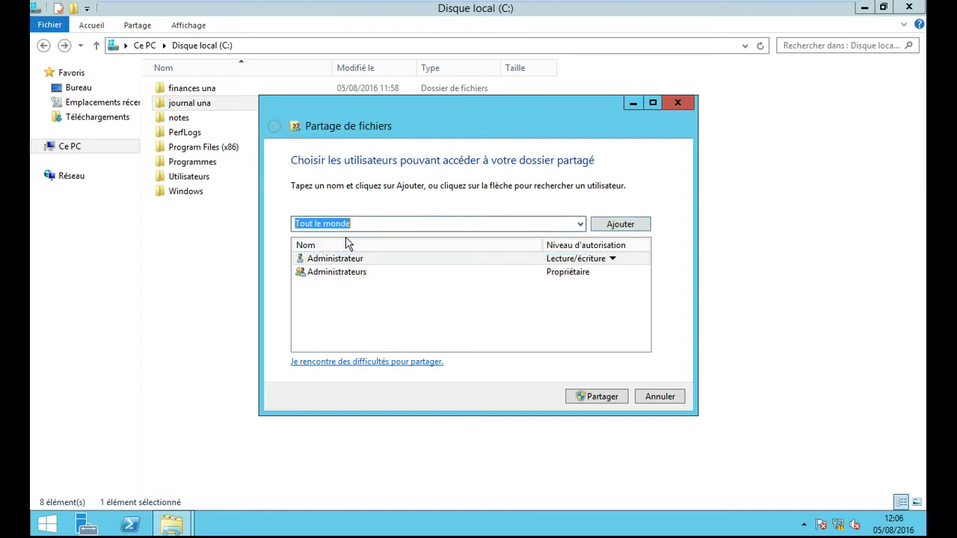
left_click(632, 225)
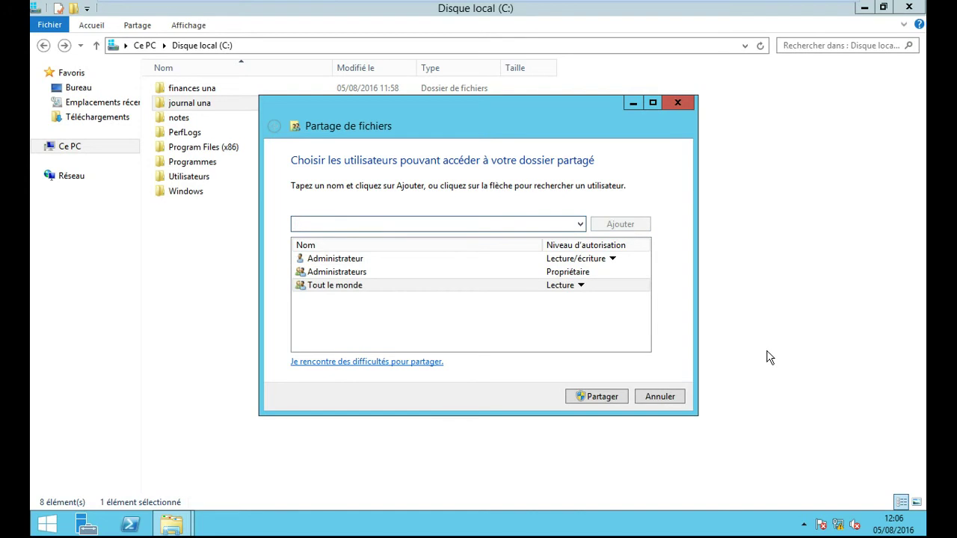
Step: Give Tout le monde Lecture/écriture access and share the journal una folder
left_click(580, 286)
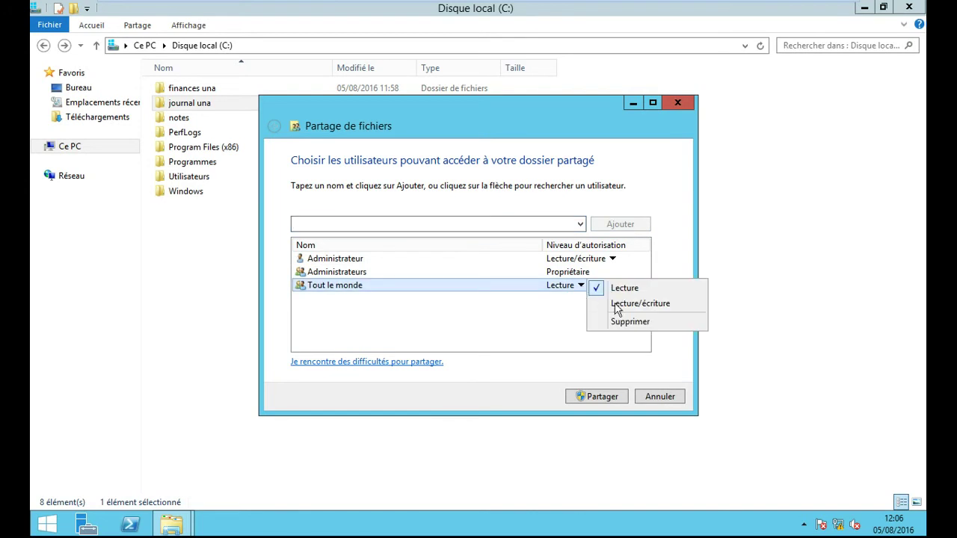
left_click(630, 306)
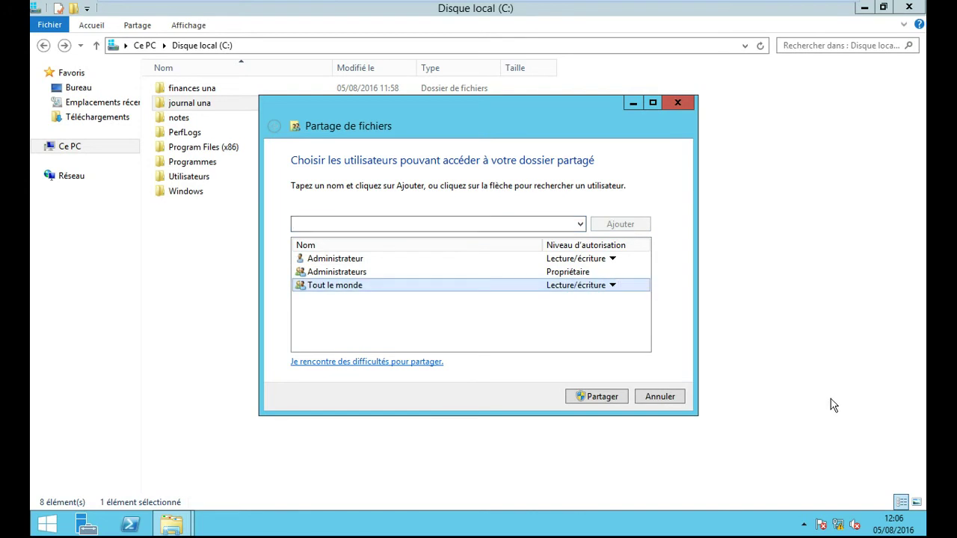
left_click(618, 399)
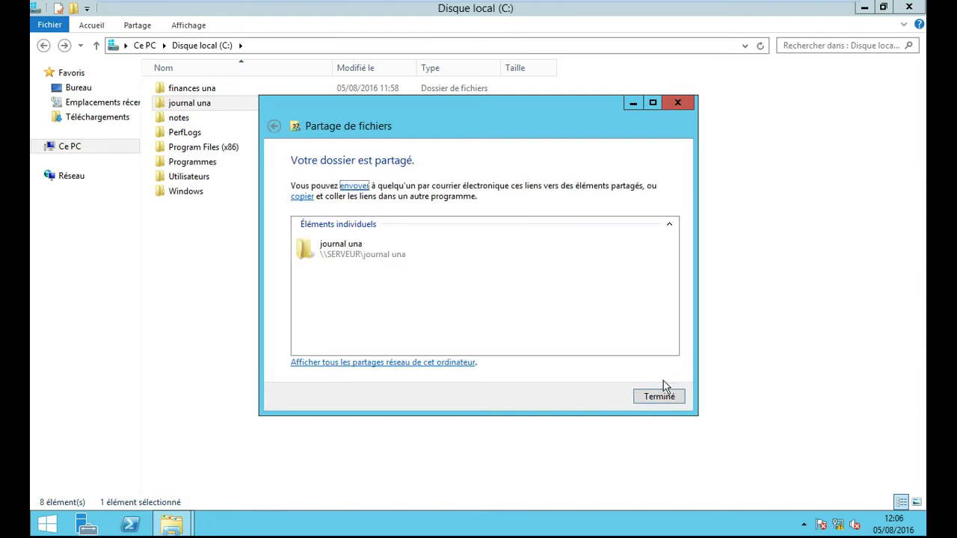
left_click(658, 397)
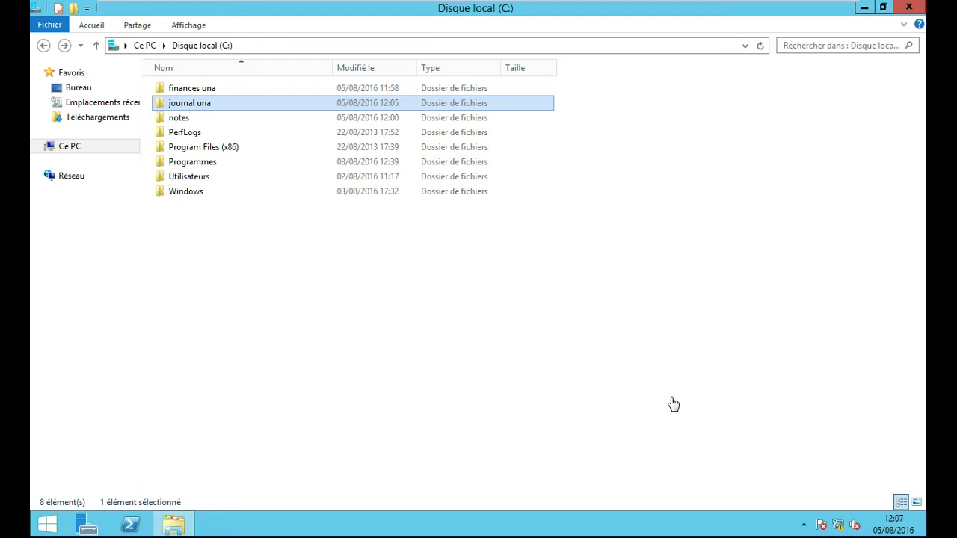
Step: Open finances una and add a new empty text document named 'argent'
double_click(197, 88)
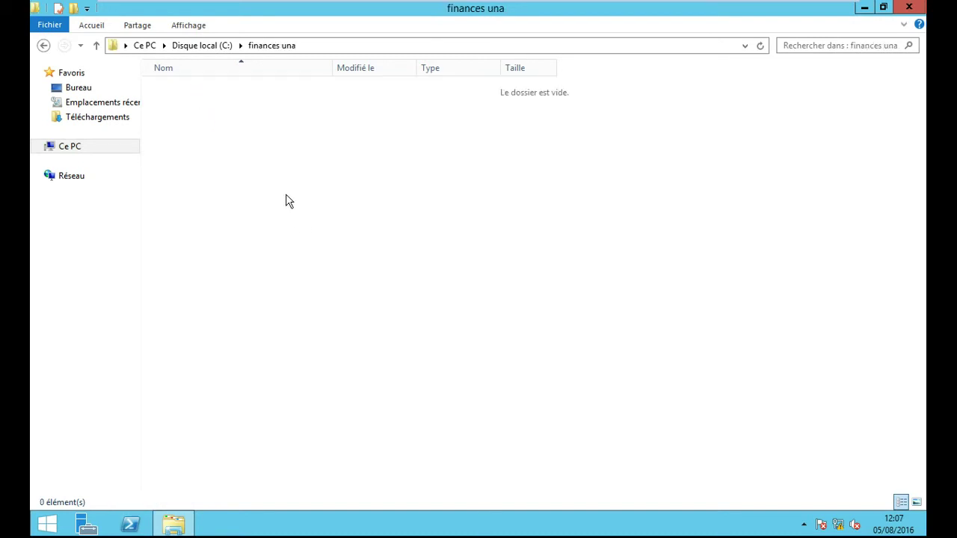
right_click(271, 177)
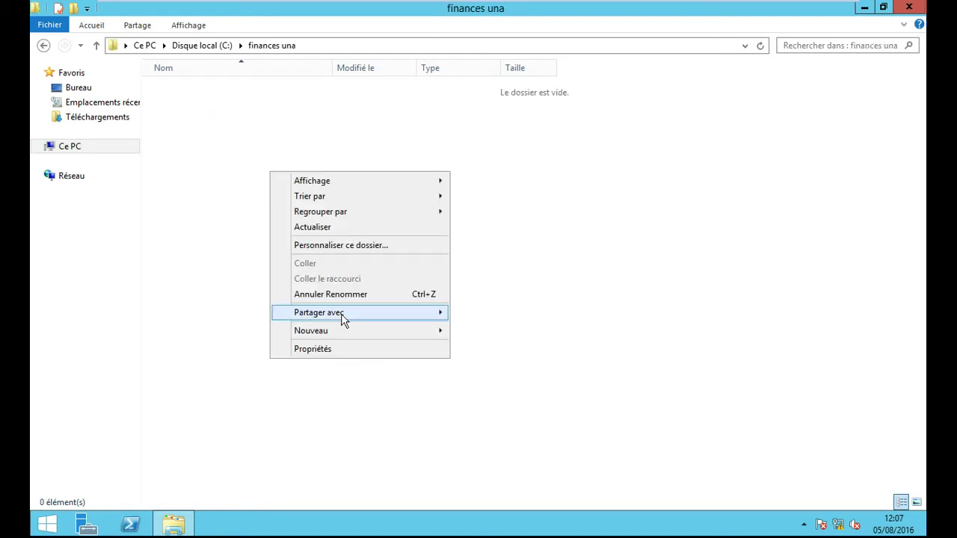
mouse_move(349, 332)
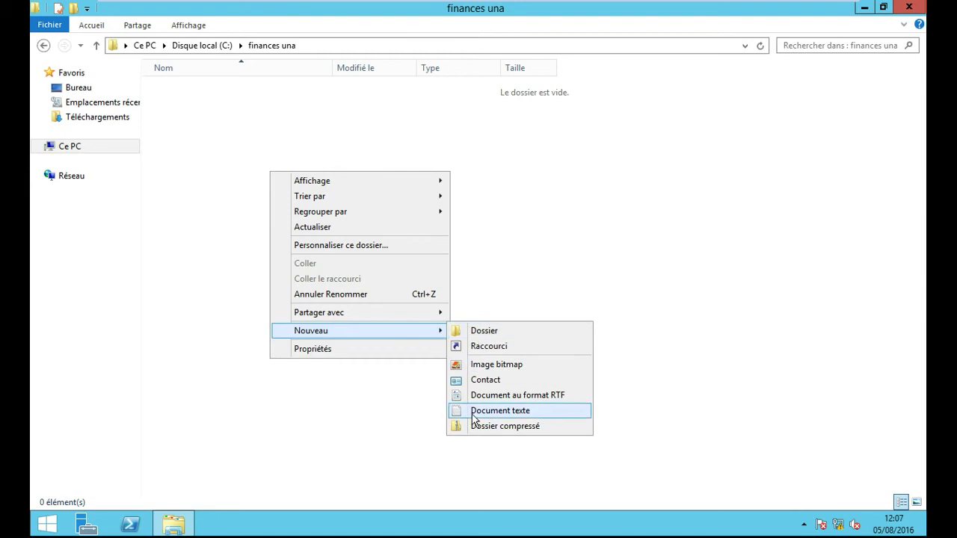
left_click(478, 410)
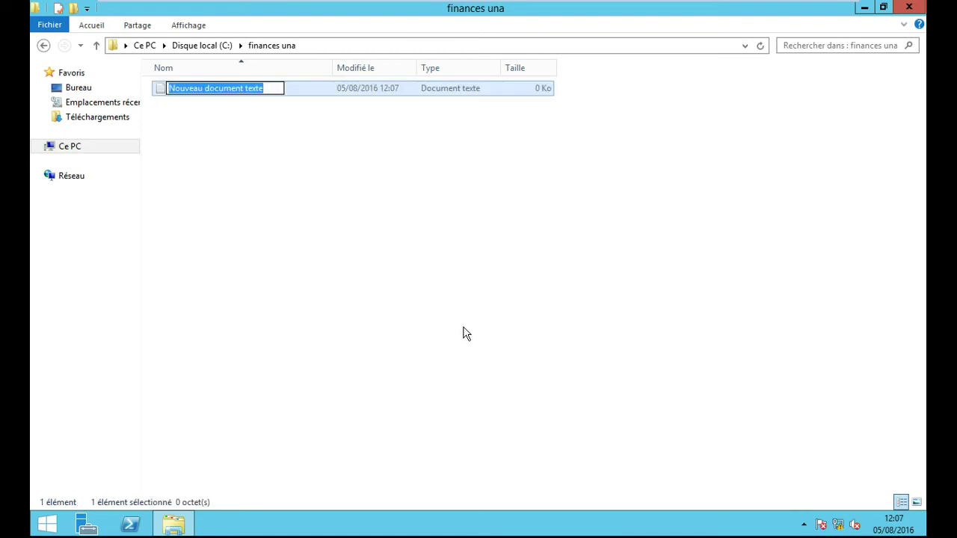
type("argent")
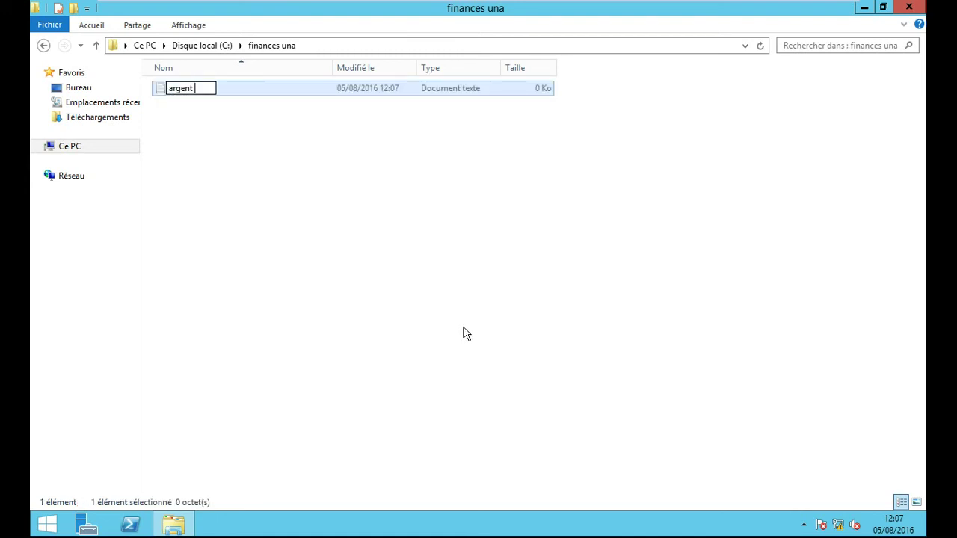
left_click(515, 281)
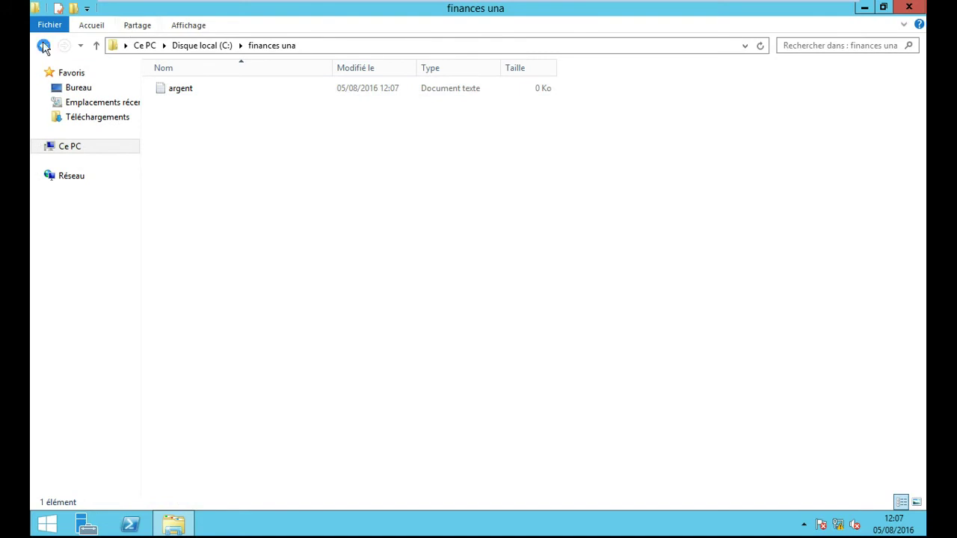
Step: Back on C:, share finances una with its default Administrateur users as \\SERVEUR\finances una
left_click(43, 45)
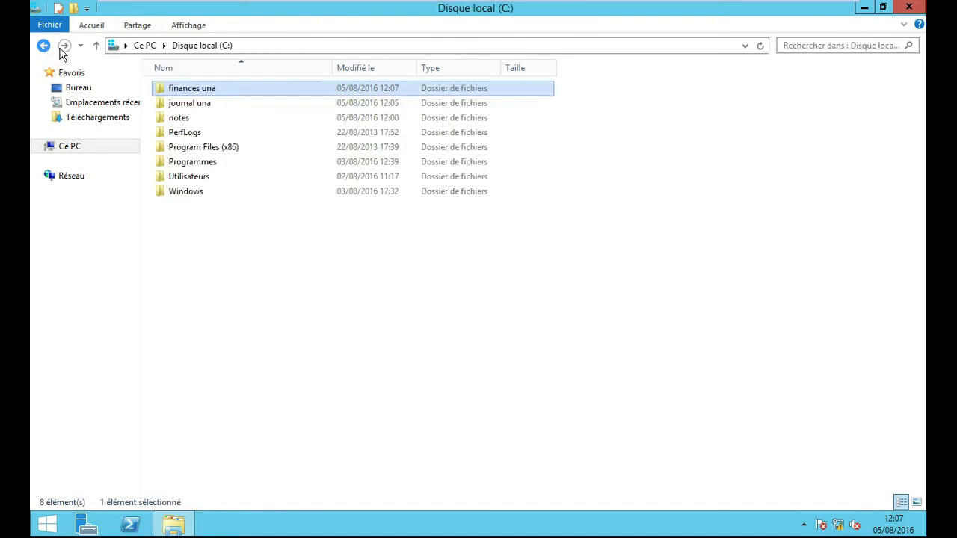
right_click(199, 87)
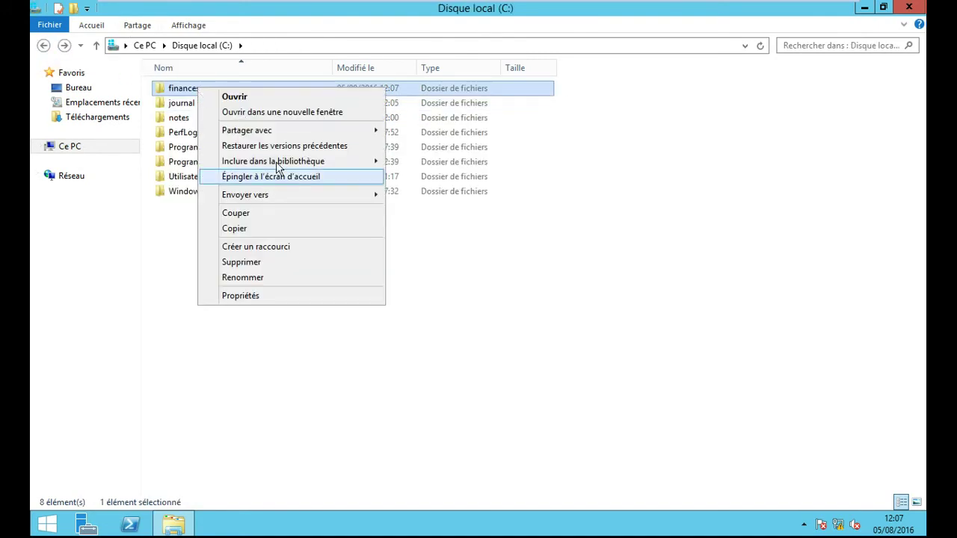
mouse_move(376, 130)
left_click(448, 145)
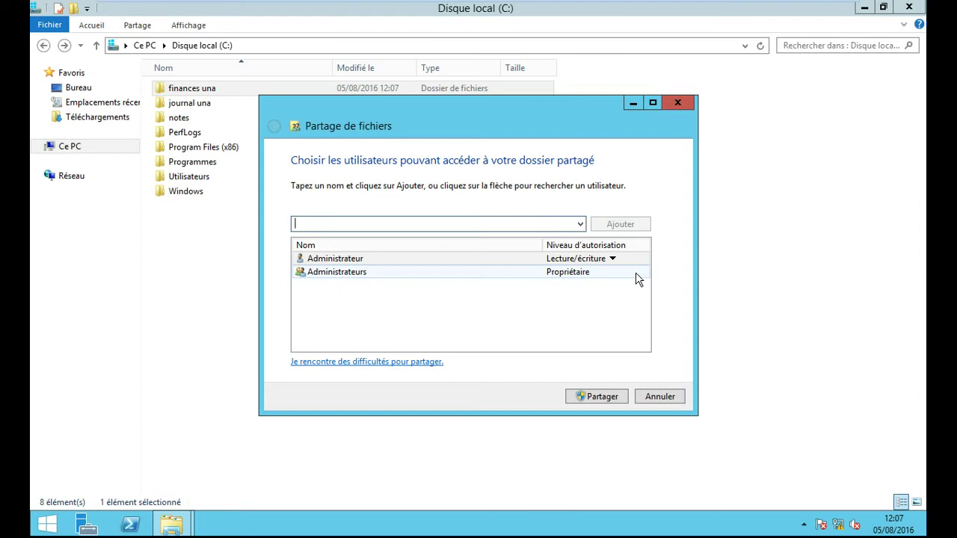
left_click(611, 396)
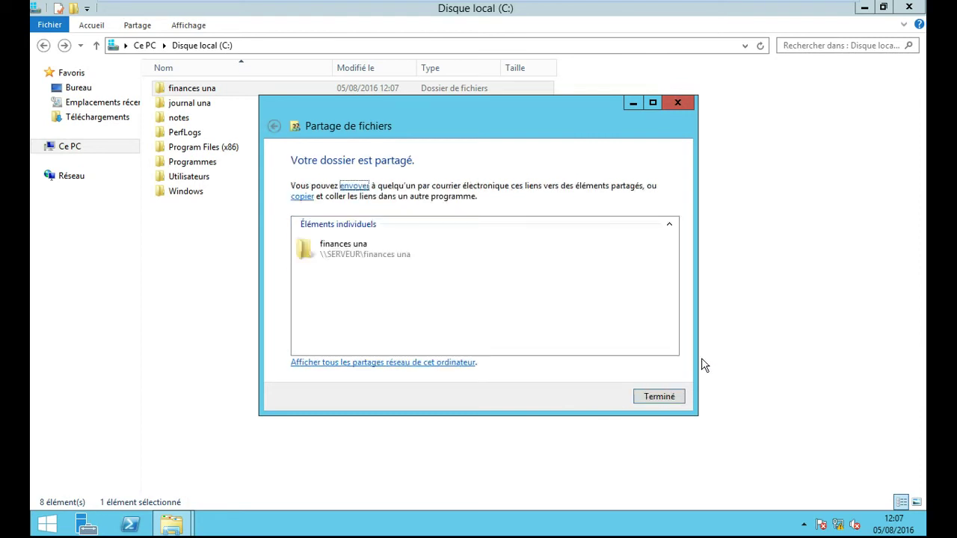
left_click(667, 397)
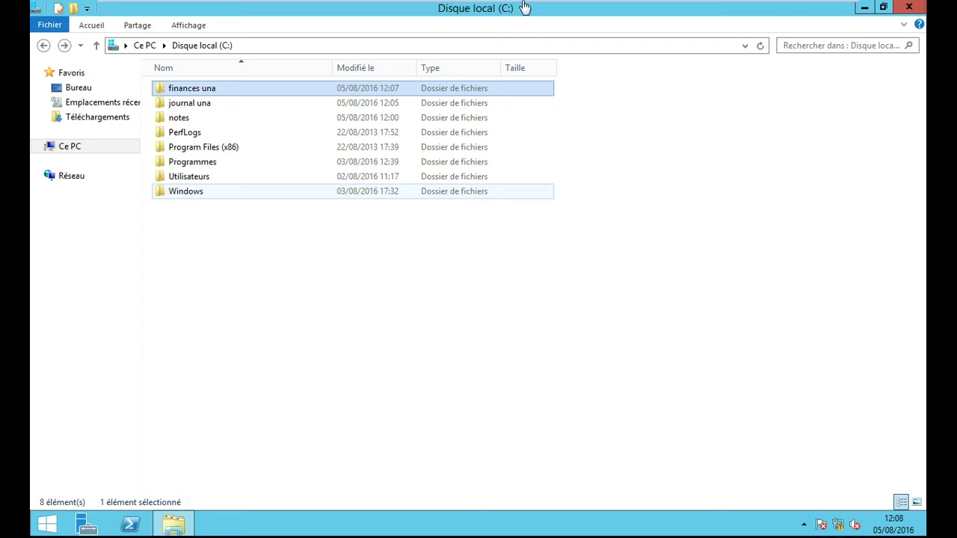
Step: Close the C: drive window and switch to the client SFA Windows 7 machine's Start menu
left_click(909, 10)
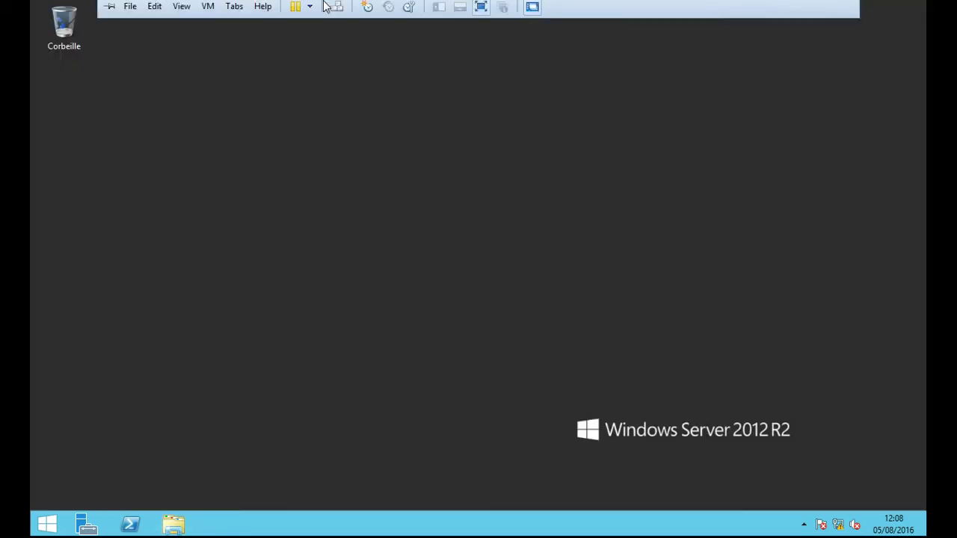
left_click(316, 9)
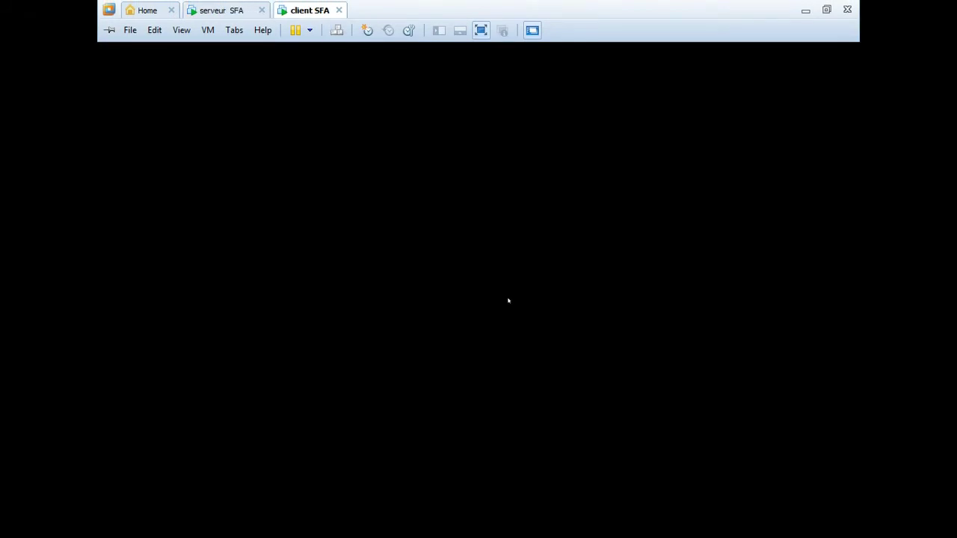
left_click(48, 525)
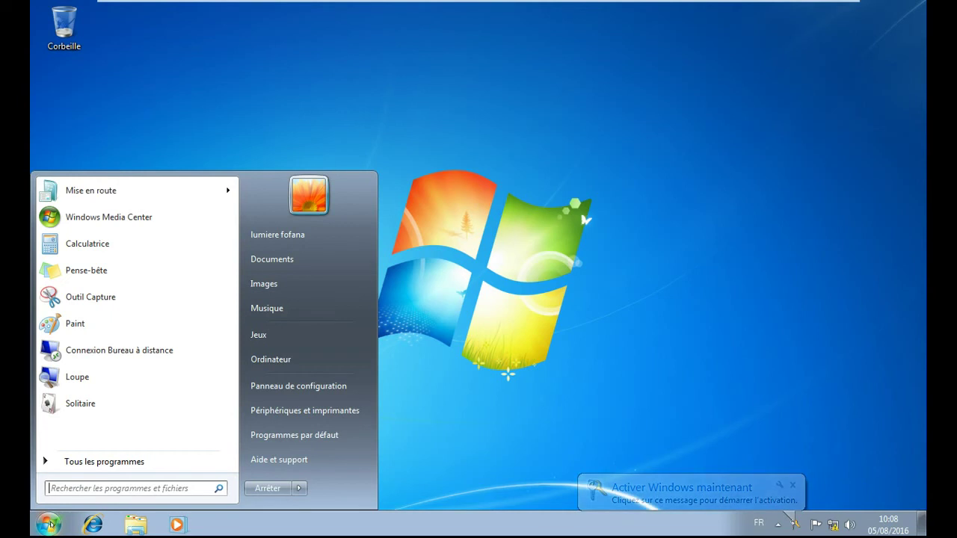
Step: Log off the client with Fermer la session from the Arrêter arrow menu
left_click(300, 488)
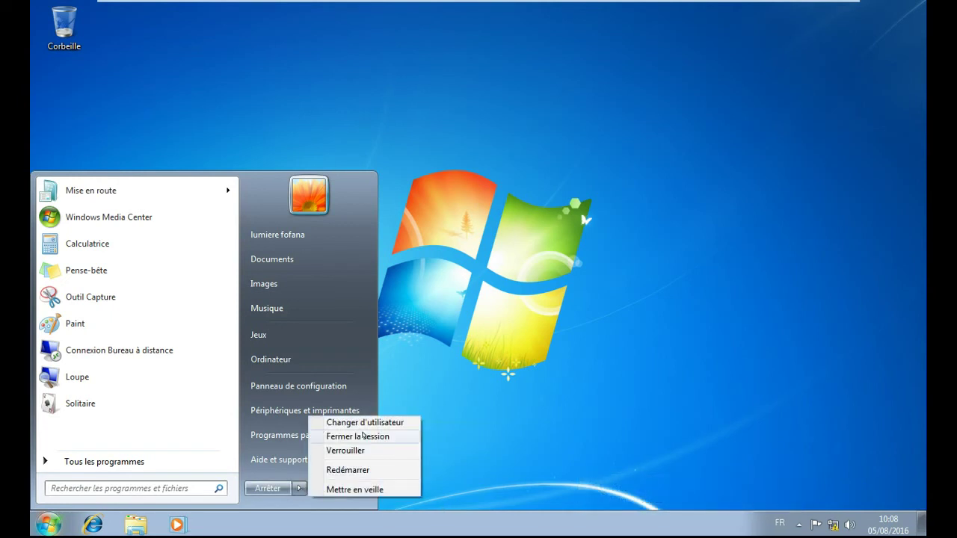
left_click(362, 435)
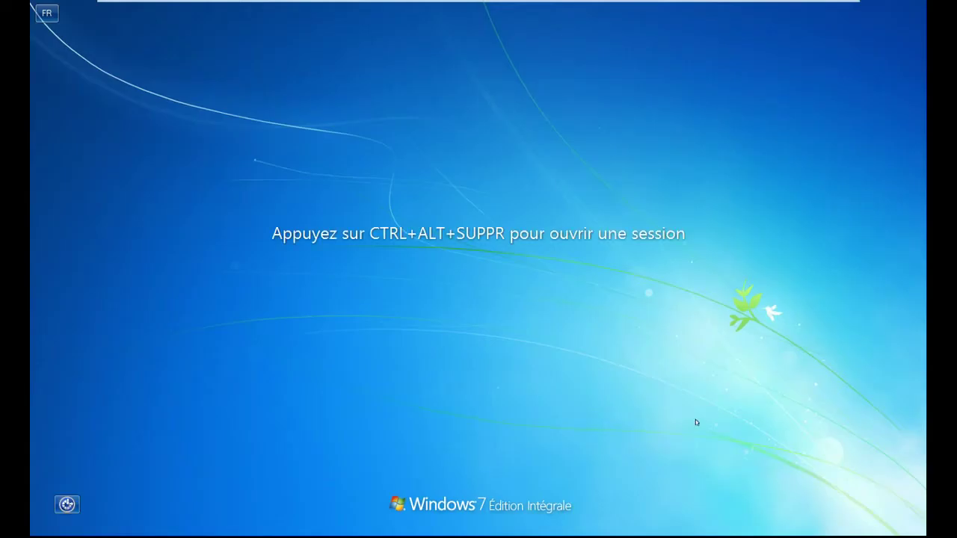
Step: Send Ctrl+Alt+Del to the client and sign in with the domain account's password
mouse_move(240, 6)
mouse_move(330, 3)
left_click(336, 30)
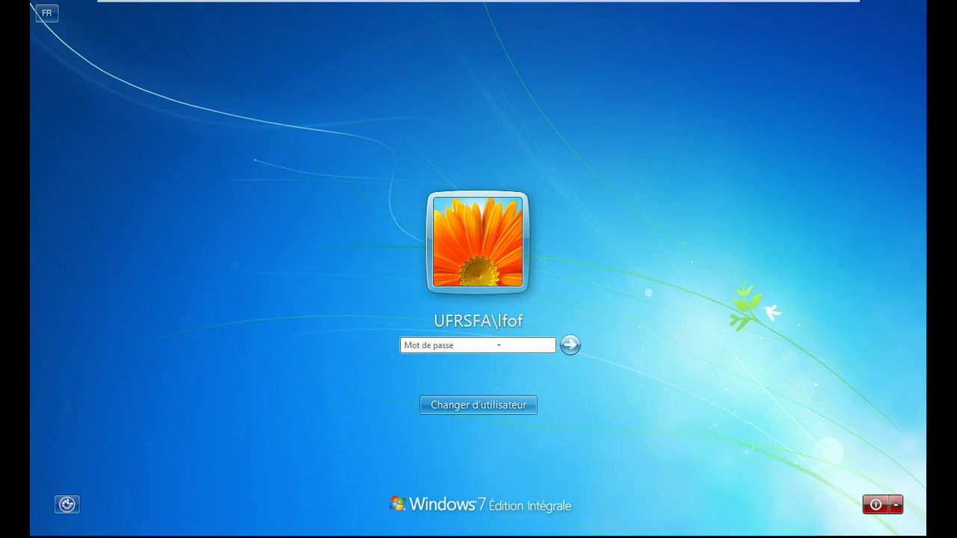
type("*******")
key("Return")
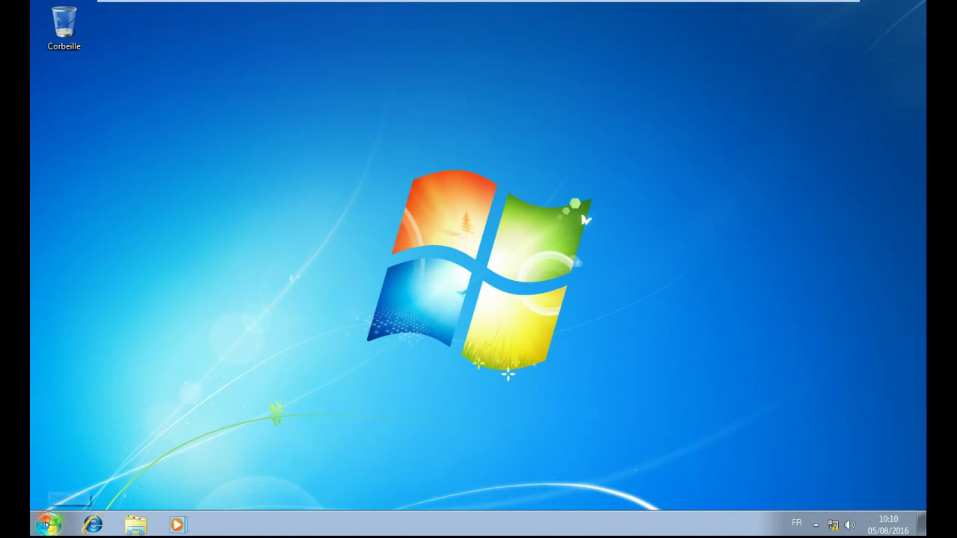
Step: Open Exécuter from the Start search, center the dialog, and type \\ in Ouvrir
left_click(48, 524)
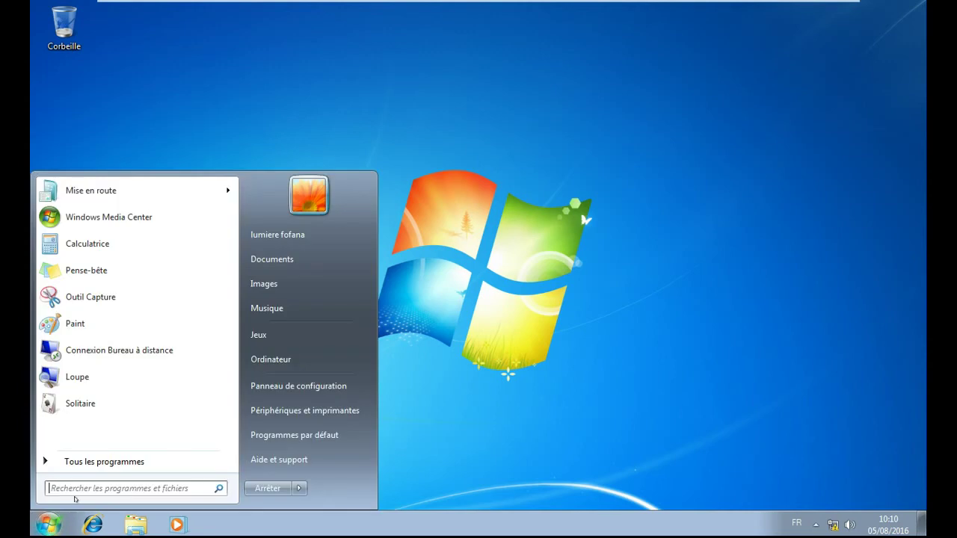
type("cex")
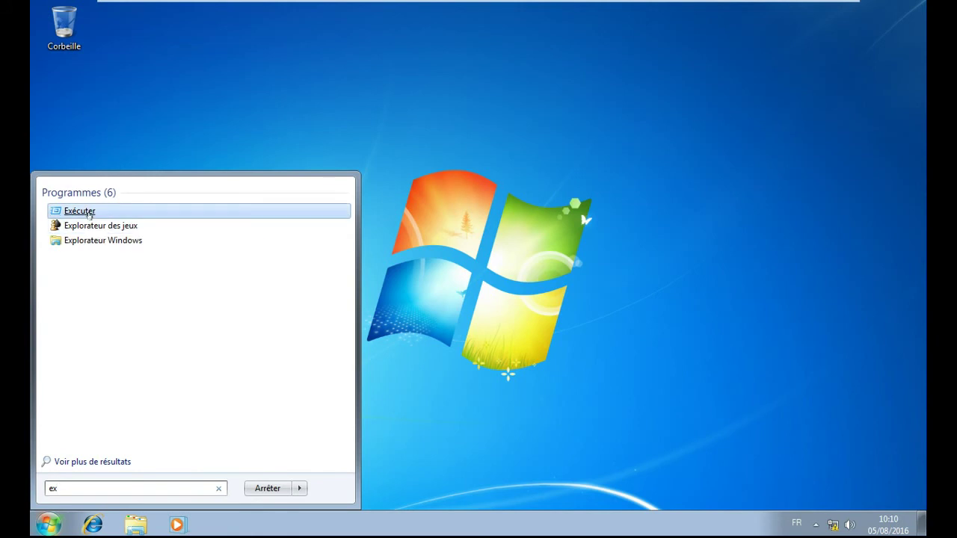
left_click(79, 211)
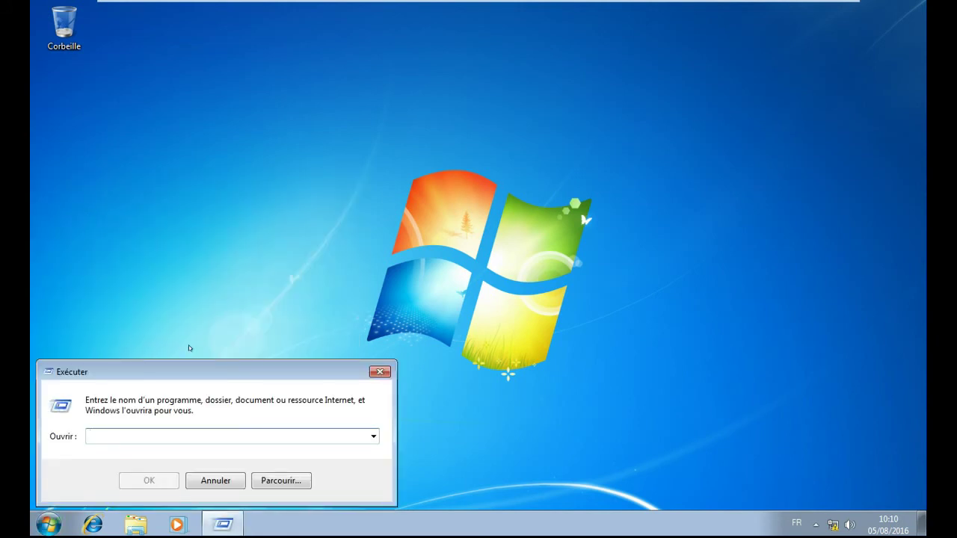
left_click_drag(213, 369, 408, 183)
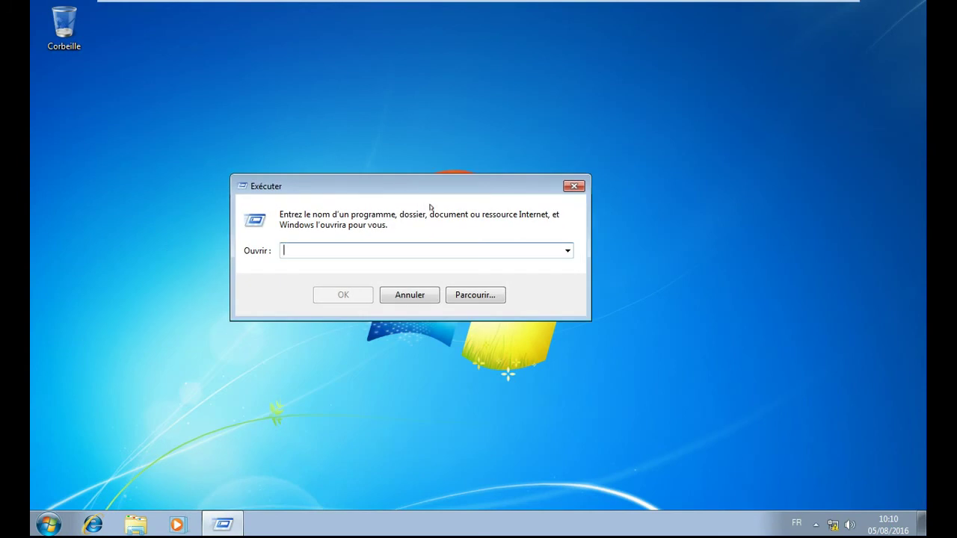
type("\\\\")
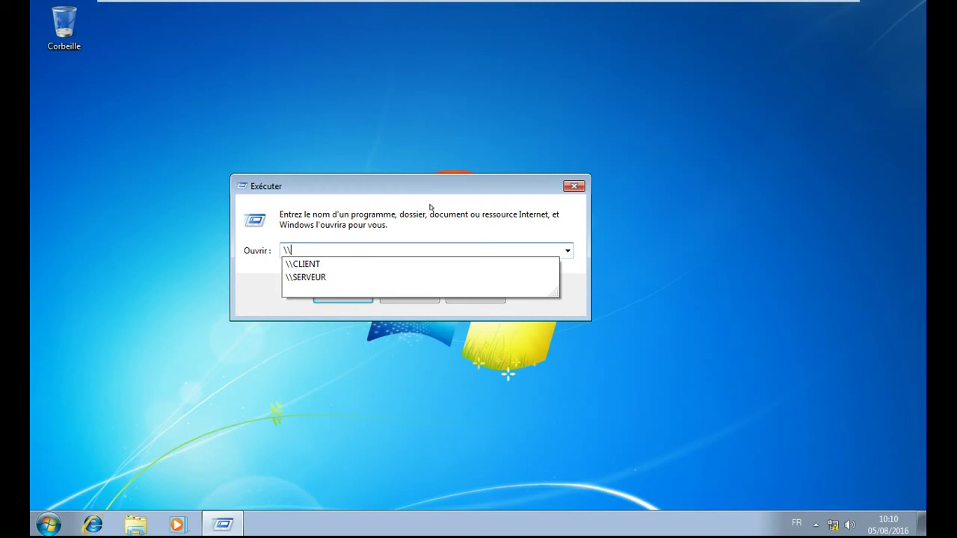
Step: Open \\SERVEUR from the suggestions to list its five shares in Explorer
left_click(327, 278)
key("Return")
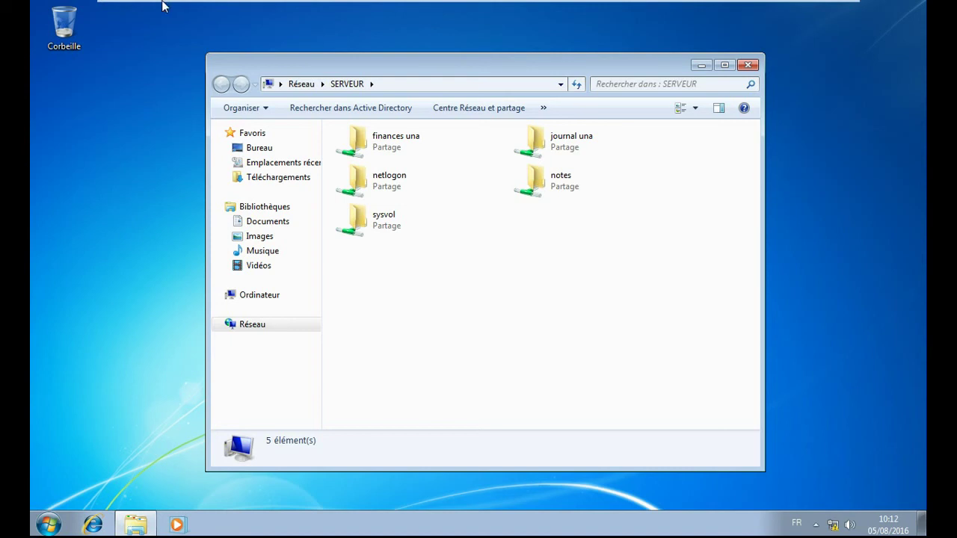
Step: On the serveur SFA machine, launch Utilisateurs et ordinateurs Active Directory from Outils d'administration
left_click(223, 15)
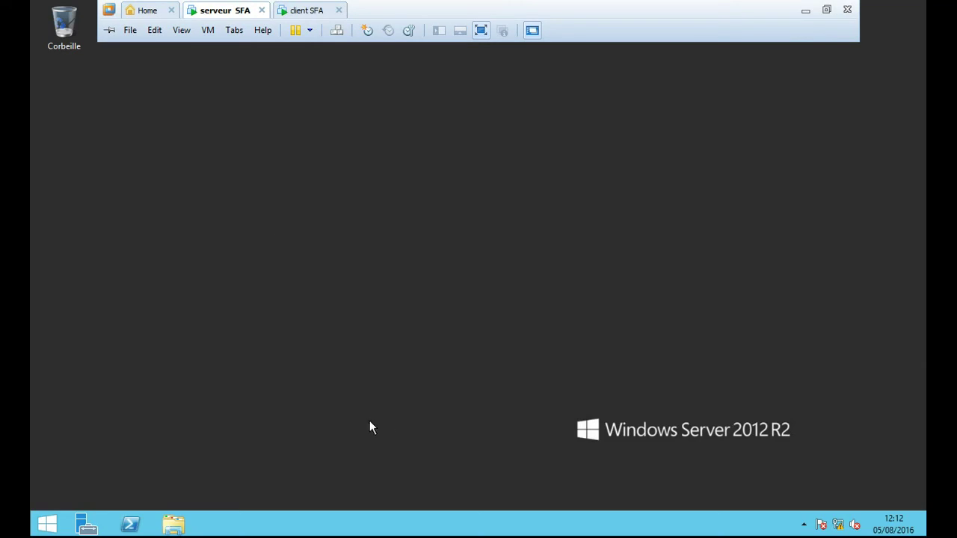
left_click(47, 523)
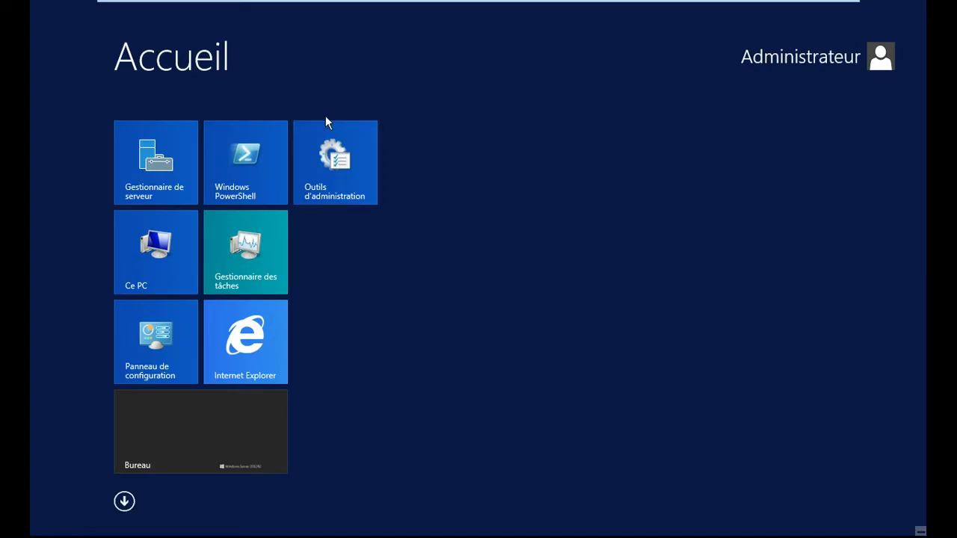
left_click(348, 166)
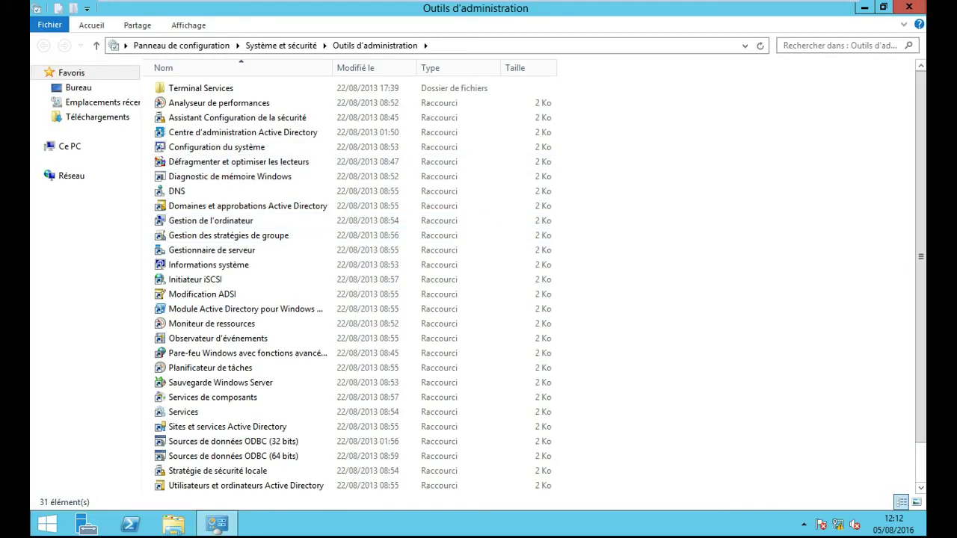
scroll(298, 310, "down", 1)
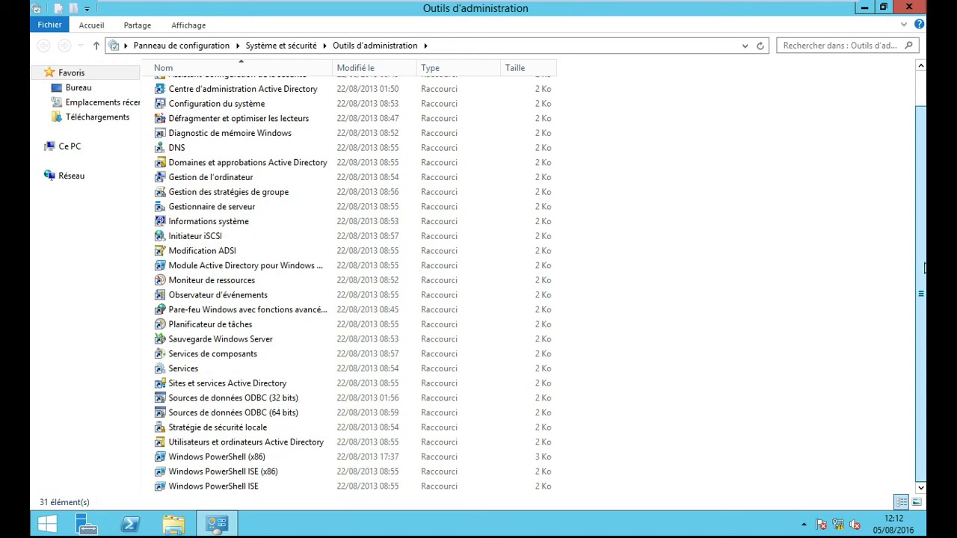
left_click(287, 446)
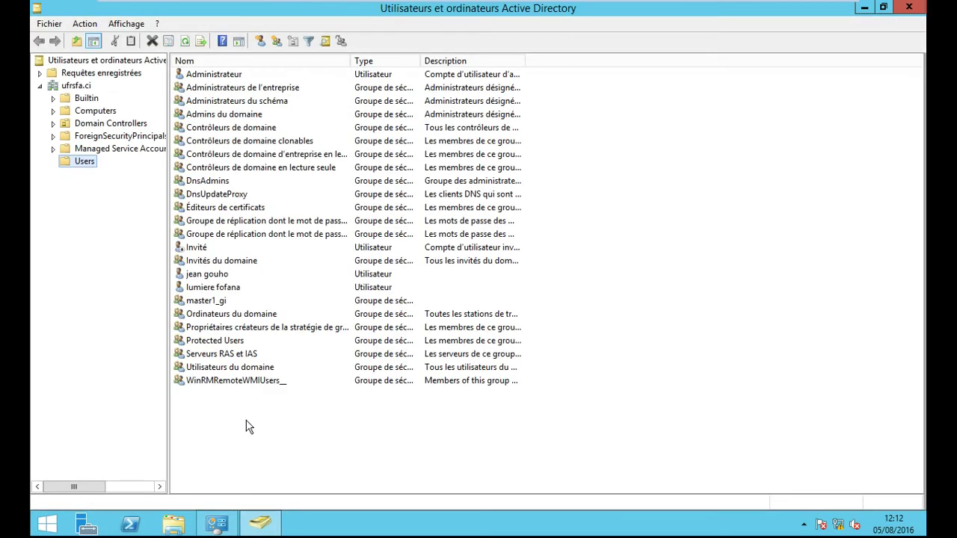
right_click(223, 290)
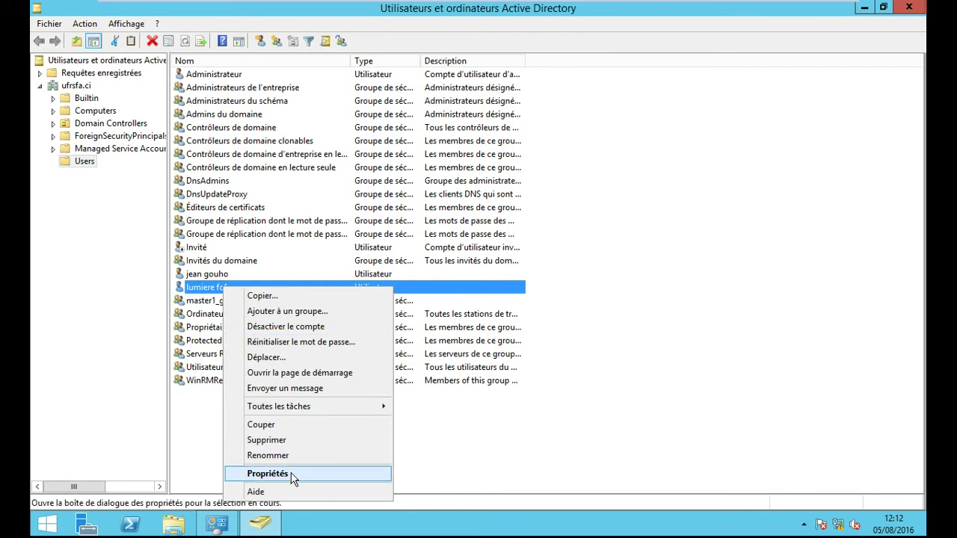
left_click(290, 475)
left_click(399, 119)
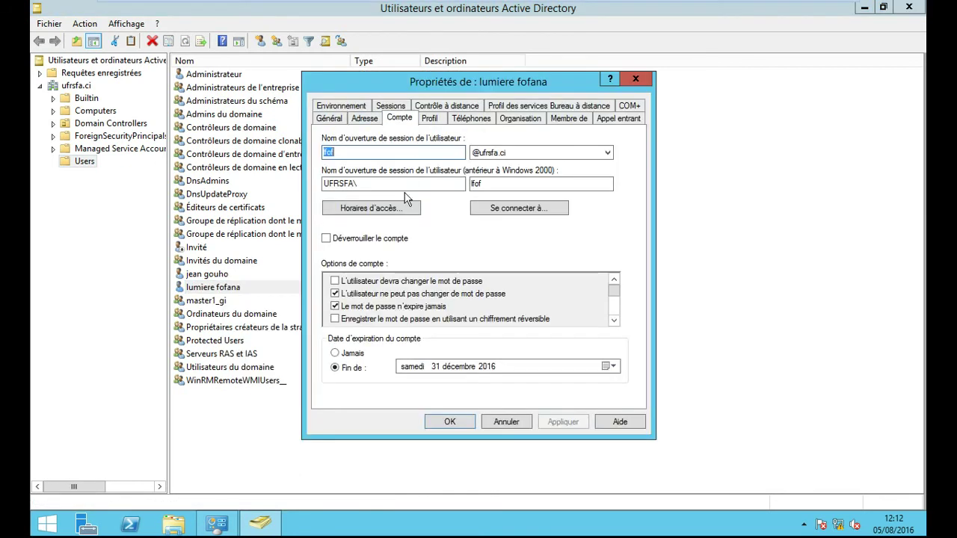
left_click(348, 154)
left_click(635, 79)
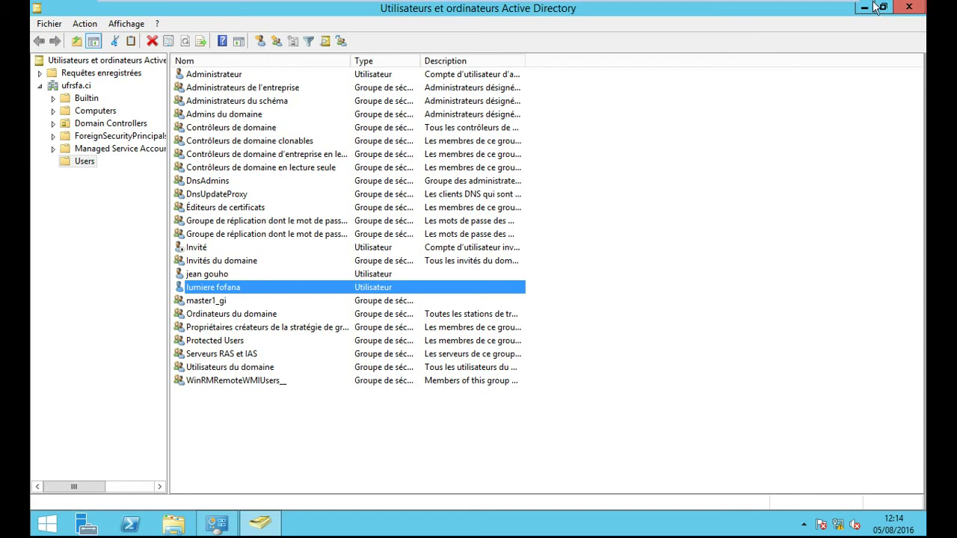
left_click(908, 7)
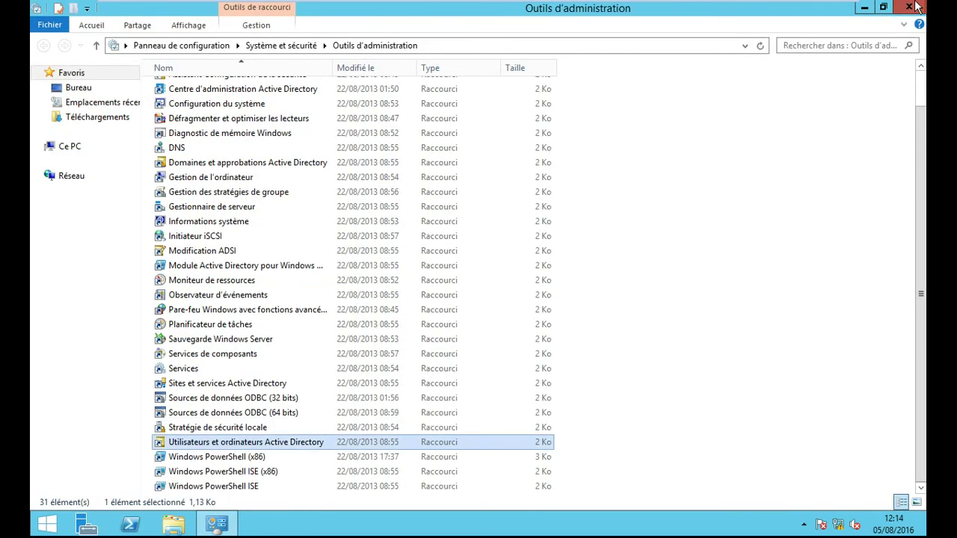
Step: Back on the client, try opening the finances una share and dismiss the access-denied error
left_click(911, 6)
mouse_move(401, 4)
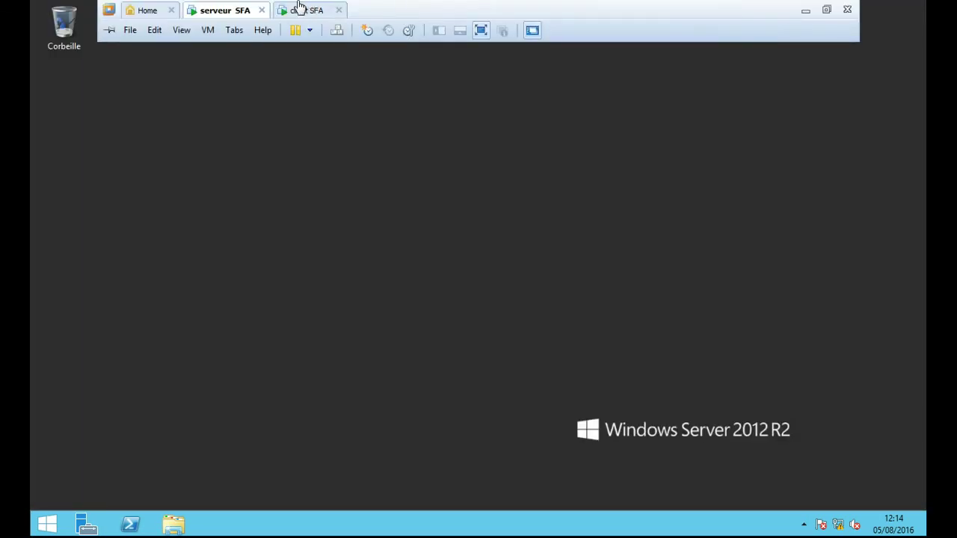
left_click(299, 10)
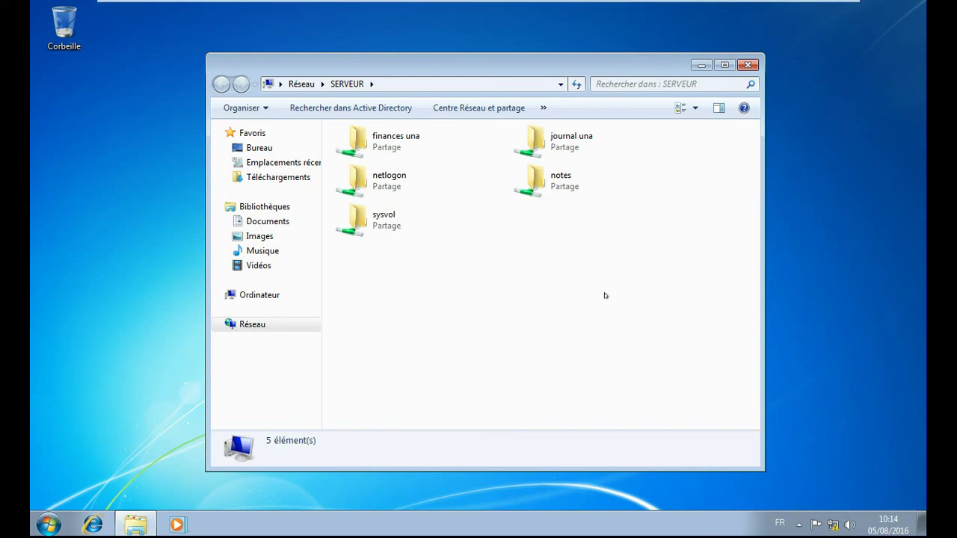
double_click(401, 148)
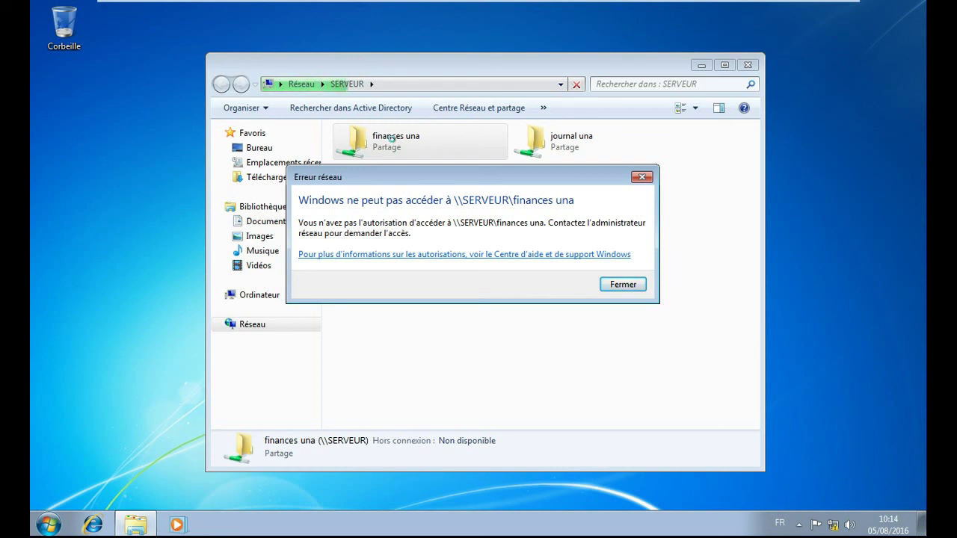
left_click(637, 284)
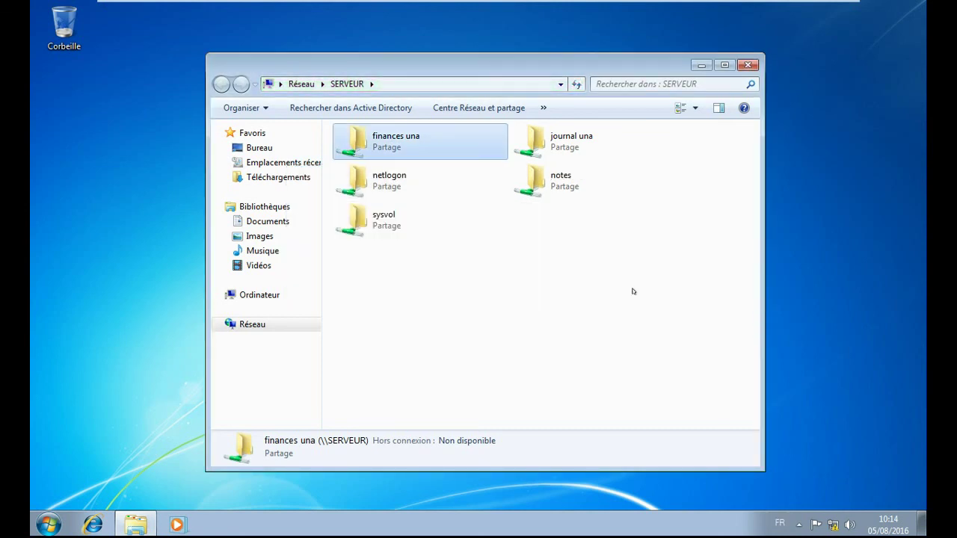
Step: Open infos on the journal una share, append 'à 10 H' to line two, and save
double_click(569, 147)
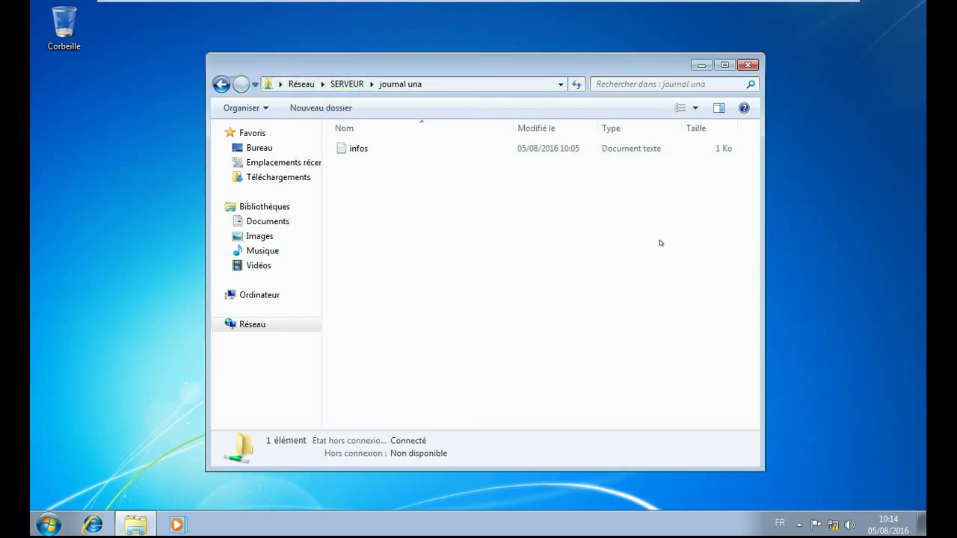
double_click(358, 148)
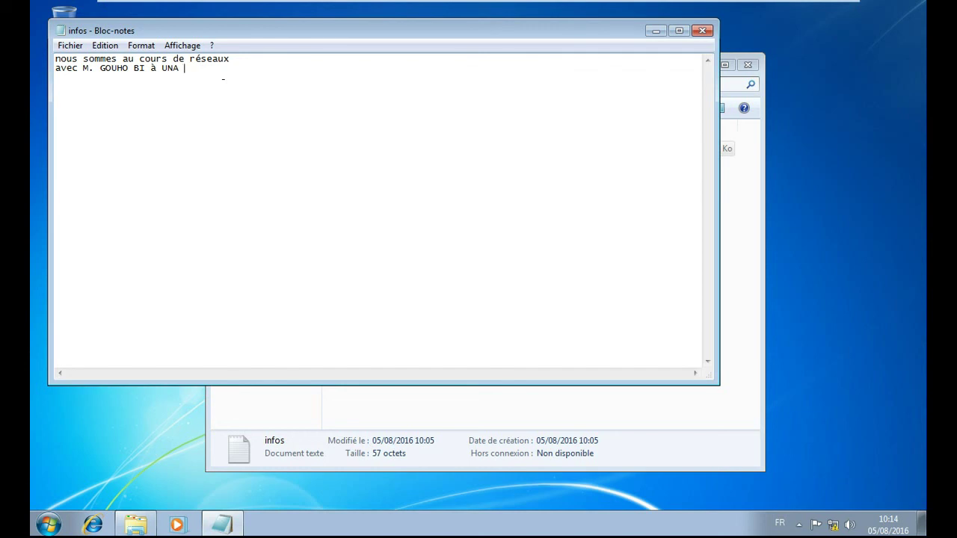
type("à   10 H")
left_click(70, 45)
left_click(104, 93)
Step: Close and reopen infos to confirm the 'à 10 H' edit was saved
left_click(703, 31)
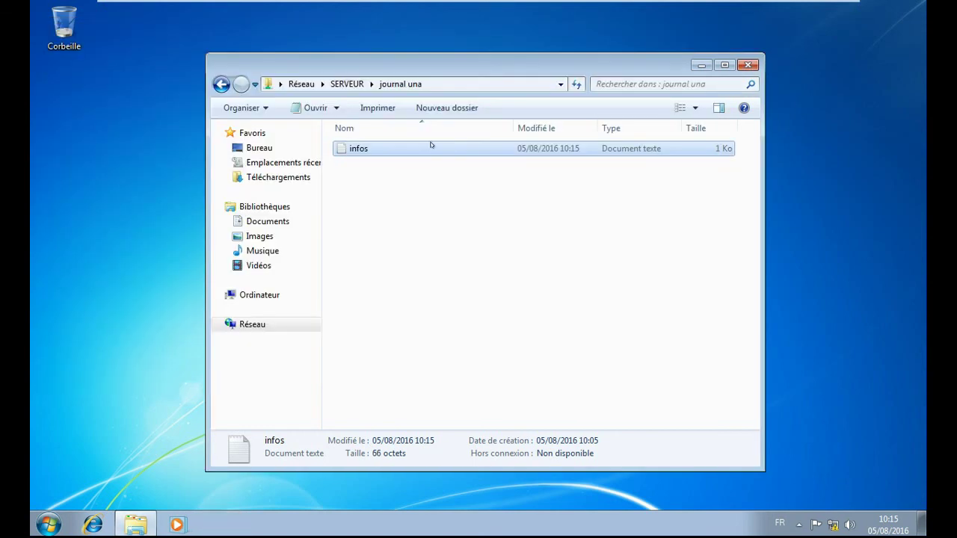
double_click(401, 147)
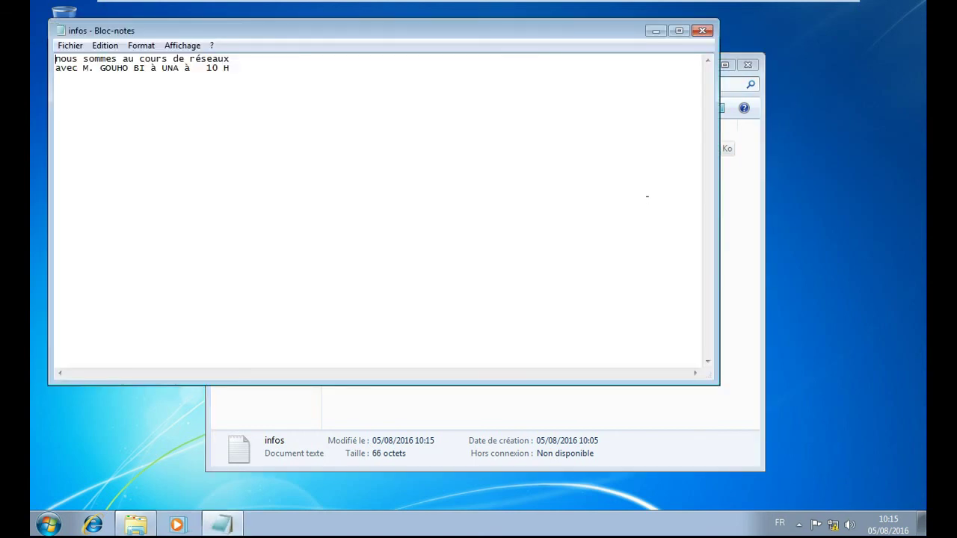
left_click(702, 31)
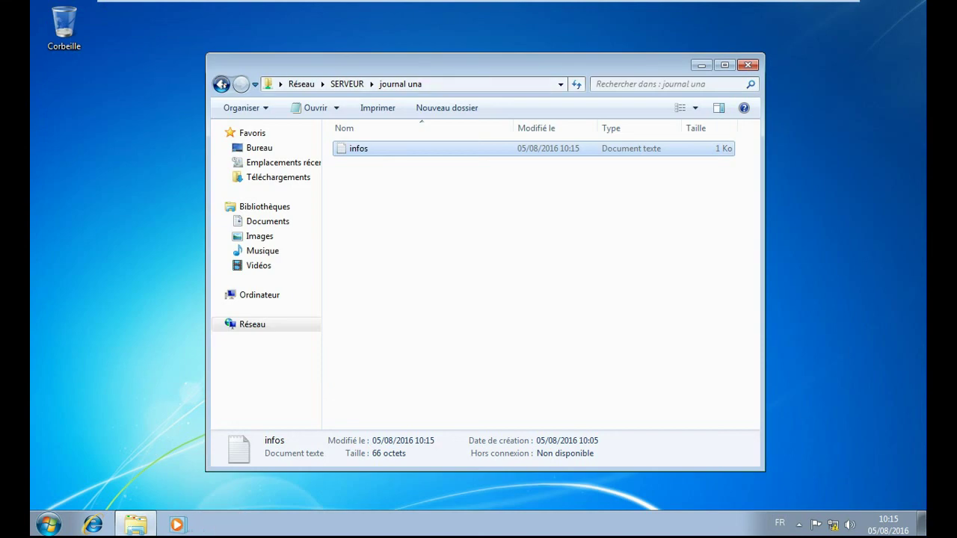
Step: Return the client to the SERVEUR share list, then open the server's C: drive in File Explorer
left_click(221, 84)
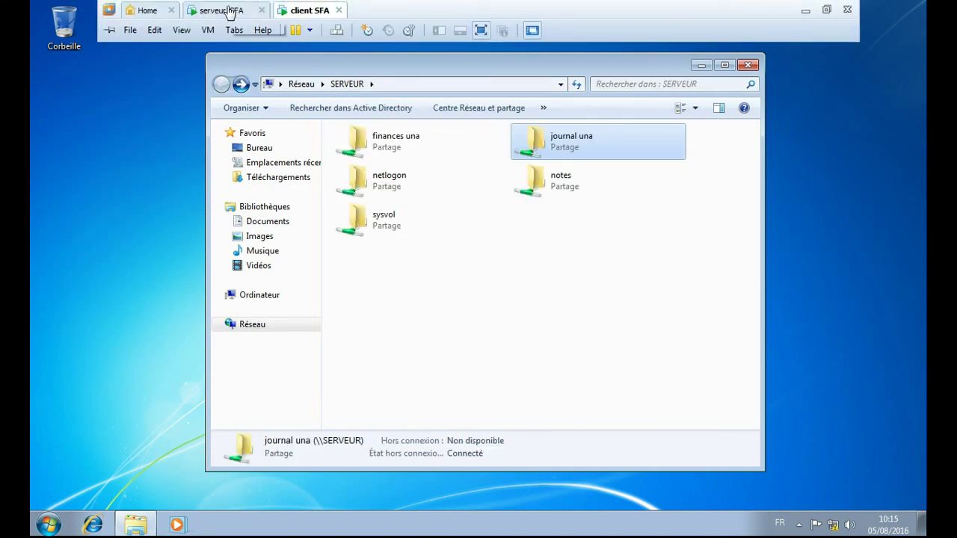
left_click(228, 11)
left_click(178, 525)
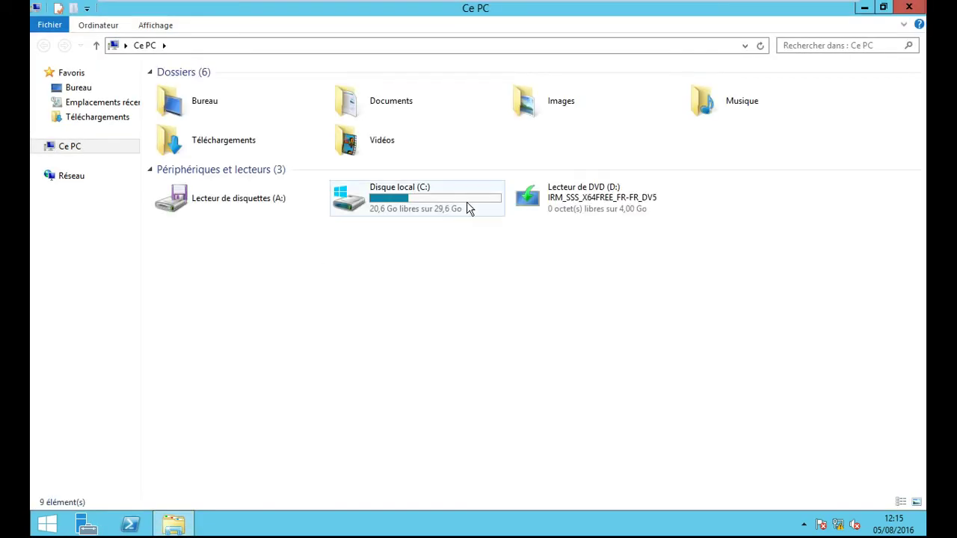
double_click(468, 207)
Step: Check journal una's infos on the server shows 'à 10 H', then close Notepad and File Explorer
double_click(216, 89)
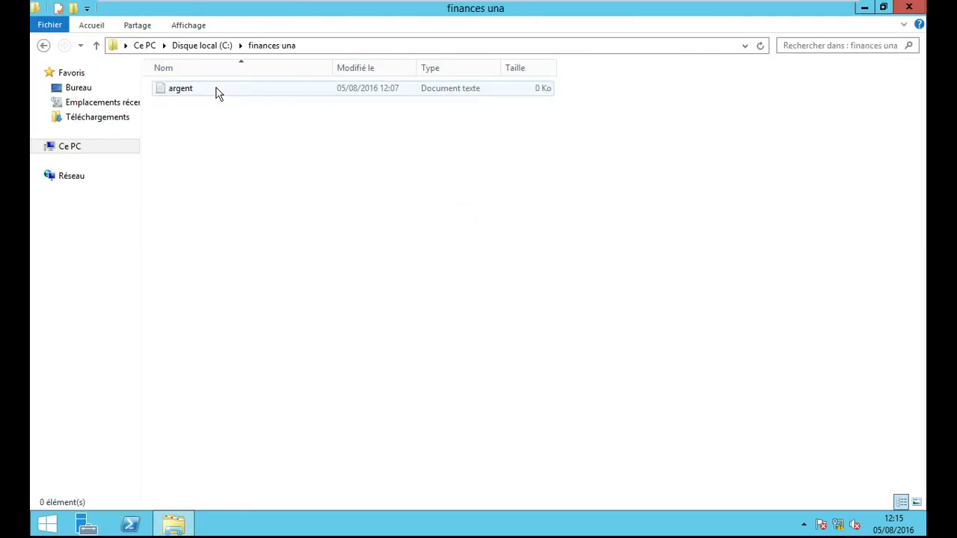
left_click(43, 45)
double_click(207, 103)
double_click(196, 92)
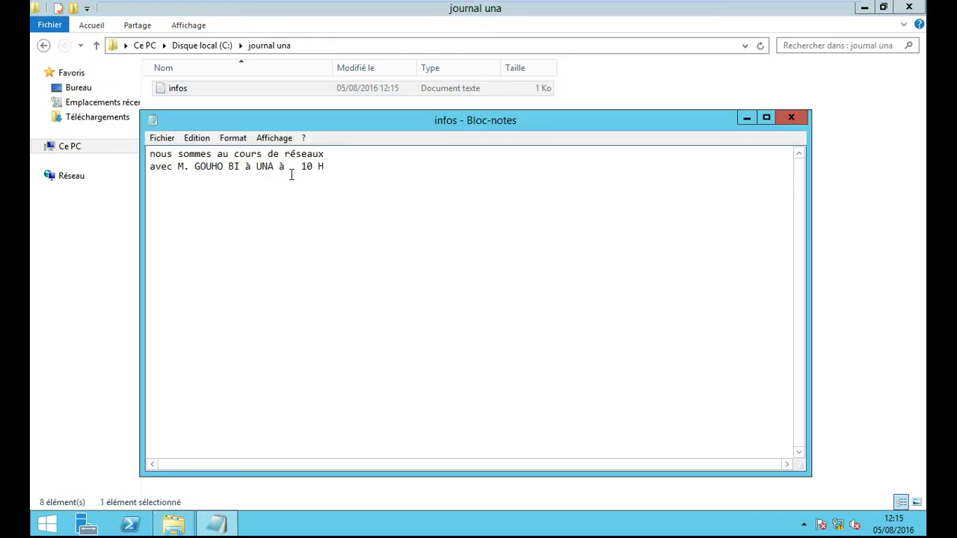
left_click(790, 118)
left_click(909, 7)
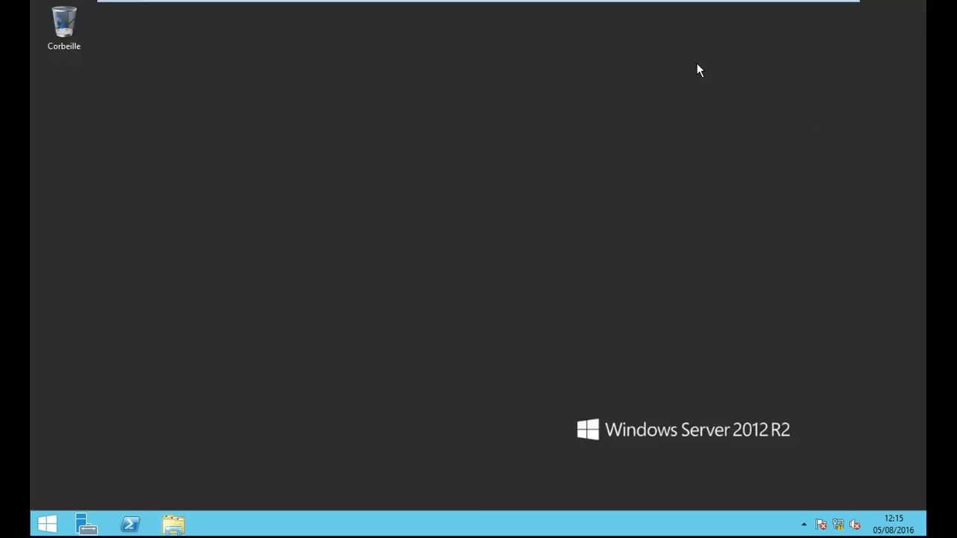
Step: On the client, open réseaux from the notes share and add the line '- kone 19'
mouse_move(386, 7)
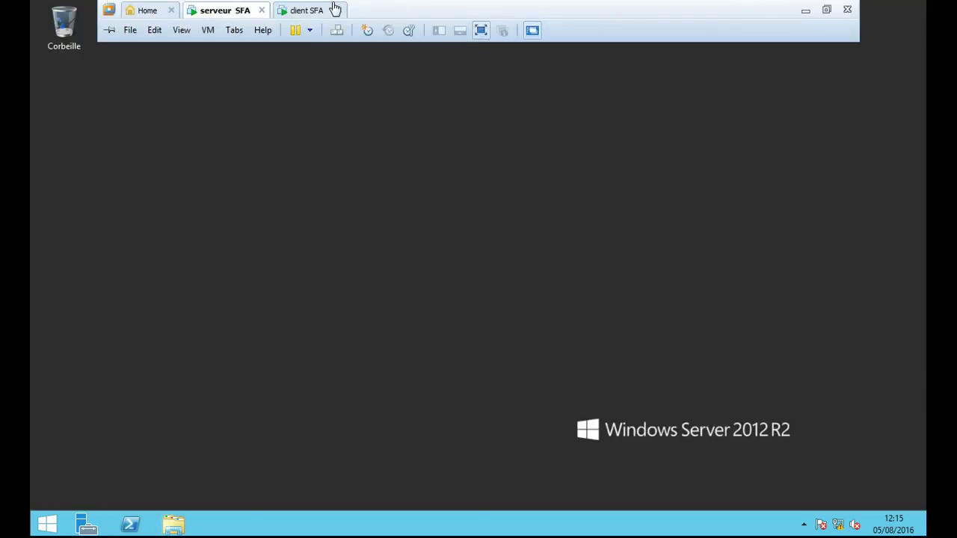
left_click(302, 10)
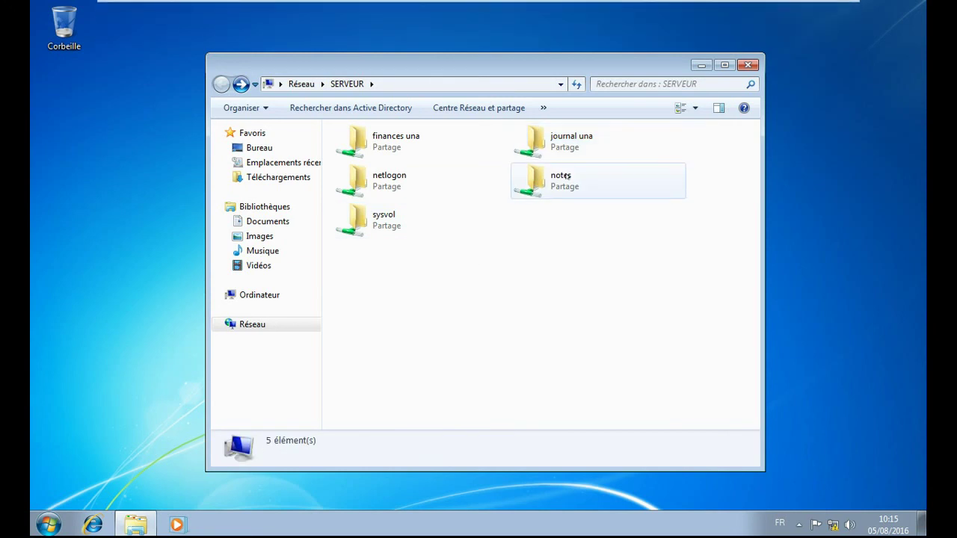
double_click(559, 178)
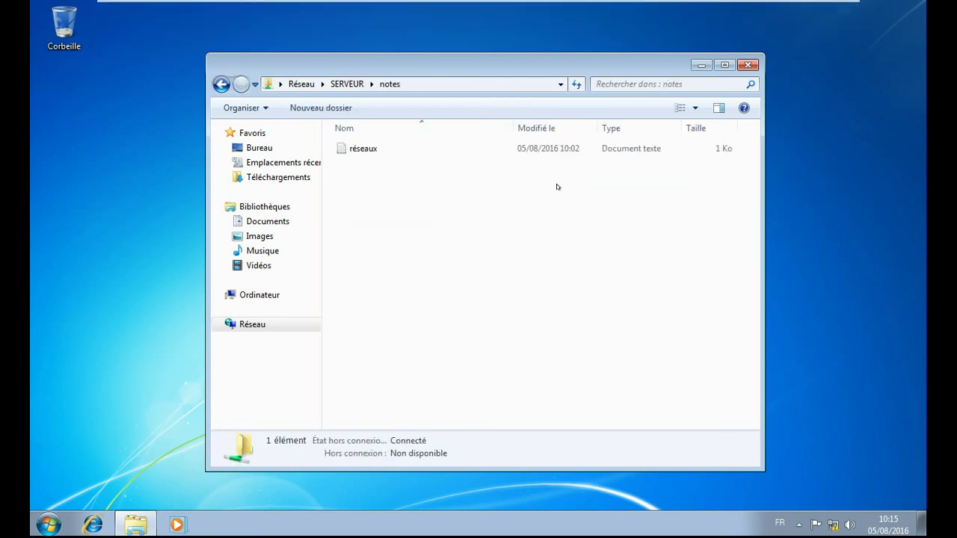
double_click(342, 148)
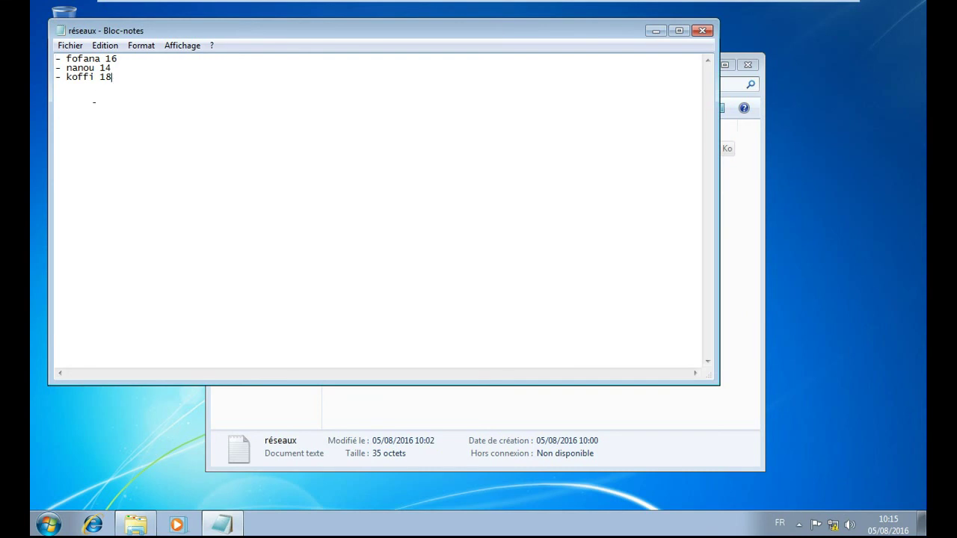
type("- kone 19")
Step: Save réseaux over the existing réseaux.txt in notes, confirming the replacement
left_click(71, 45)
left_click(96, 92)
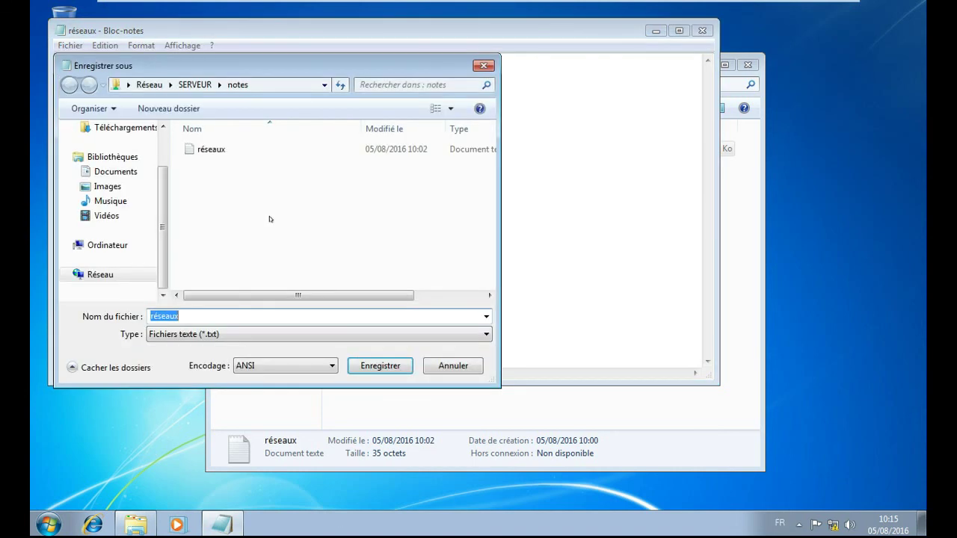
left_click(378, 366)
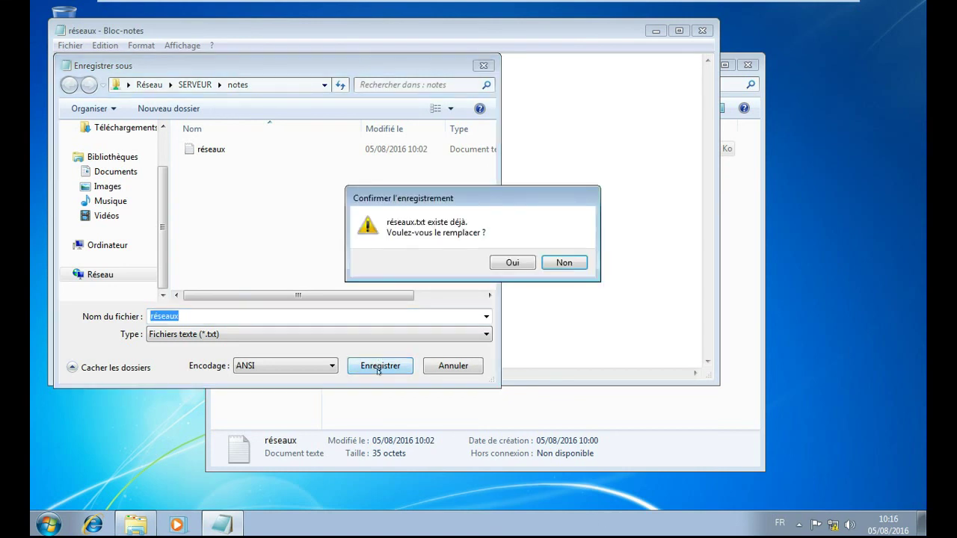
left_click(499, 261)
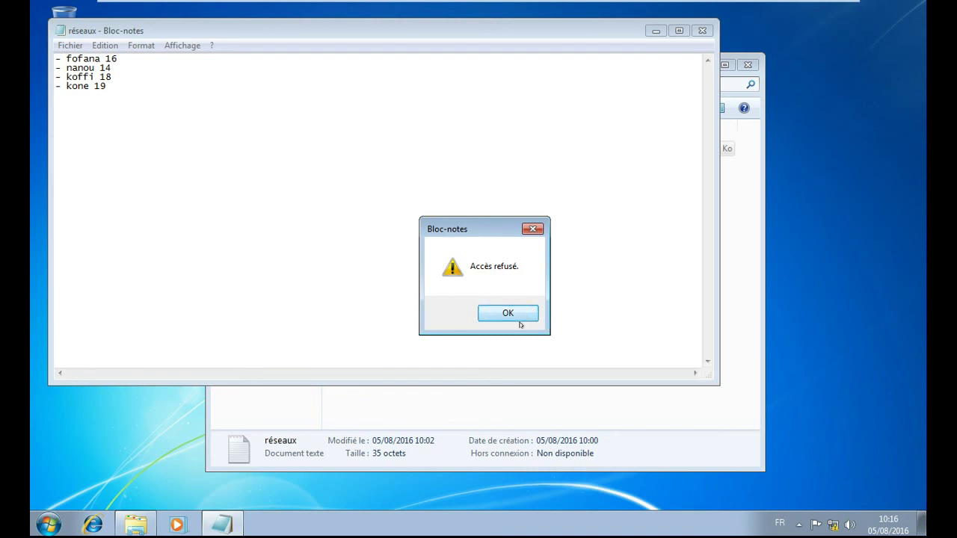
Step: Dismiss the access error, then save the edited list as réseaux1 on notes, accepting Mes documents instead
left_click(529, 316)
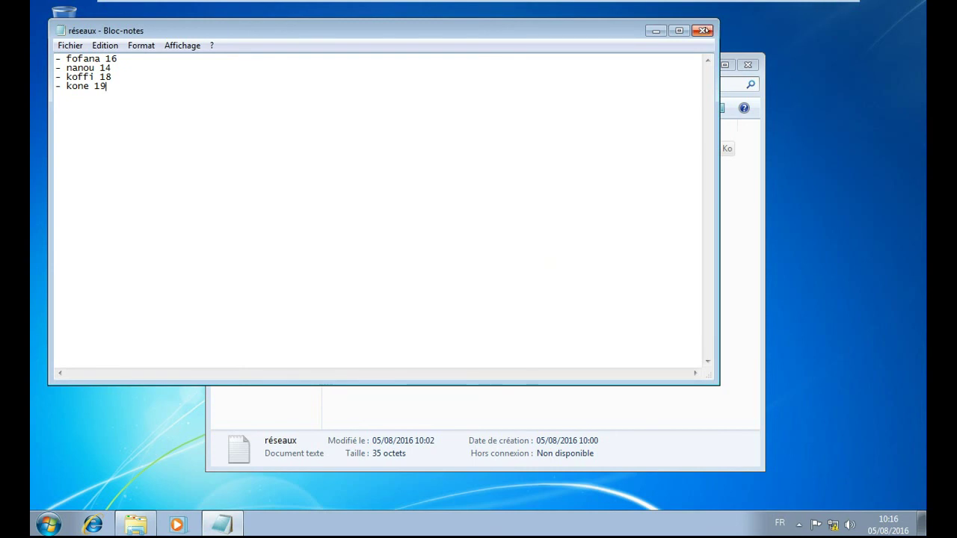
left_click(703, 30)
left_click(426, 269)
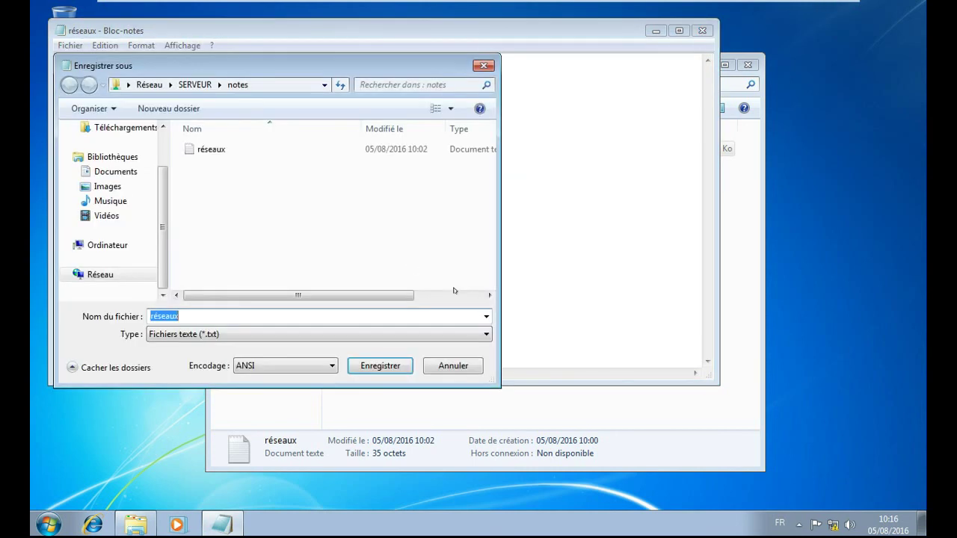
left_click(204, 314)
type("1")
left_click(357, 365)
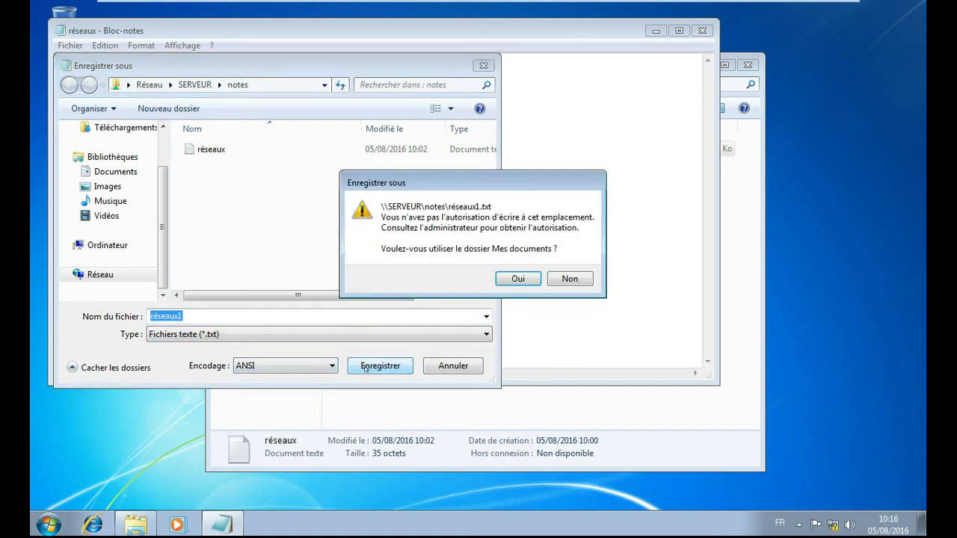
left_click(519, 281)
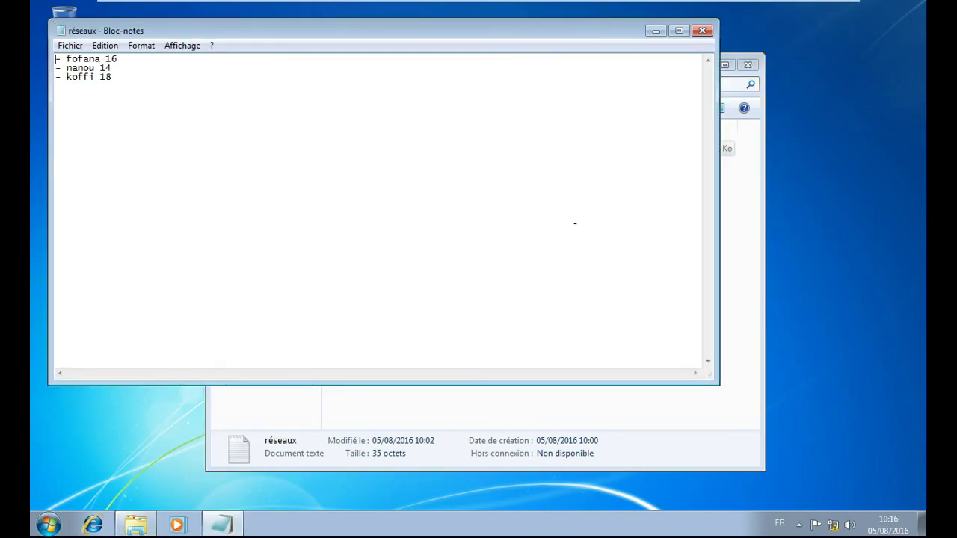
Step: Close Notepad, leaving the notes share with réseaux unchanged at 35 octets
left_click(706, 30)
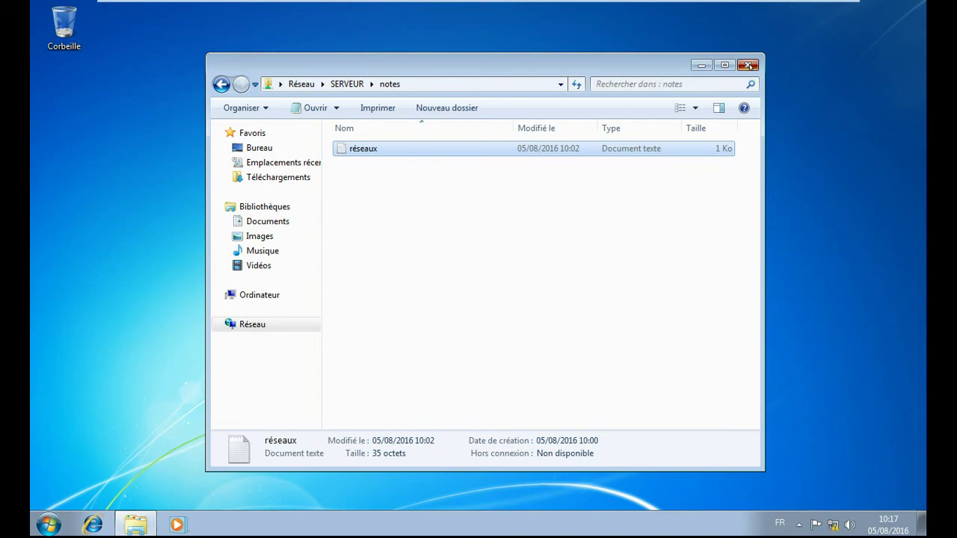
Step: Close the notes folder and browse Réseau to list SERVEUR's network shares
left_click(748, 66)
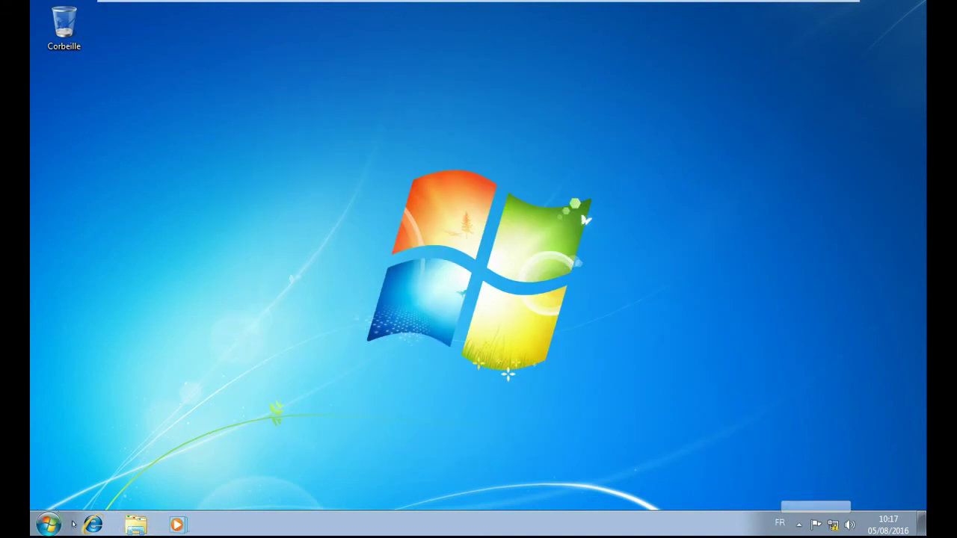
left_click(48, 523)
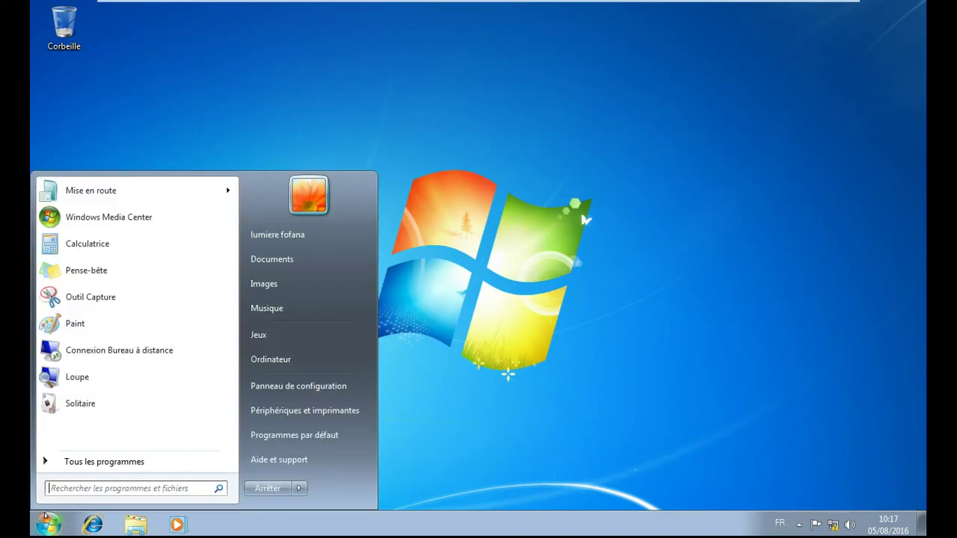
left_click(307, 363)
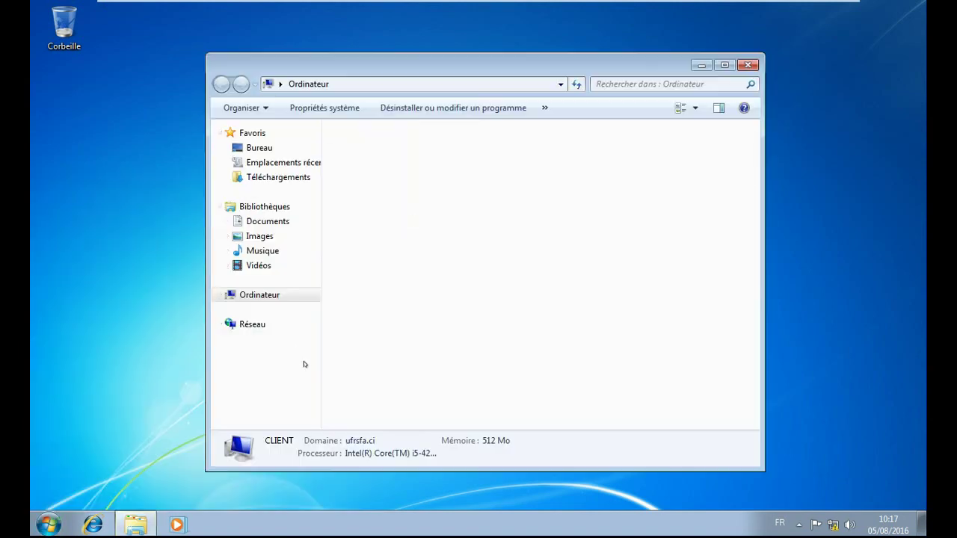
left_click(252, 325)
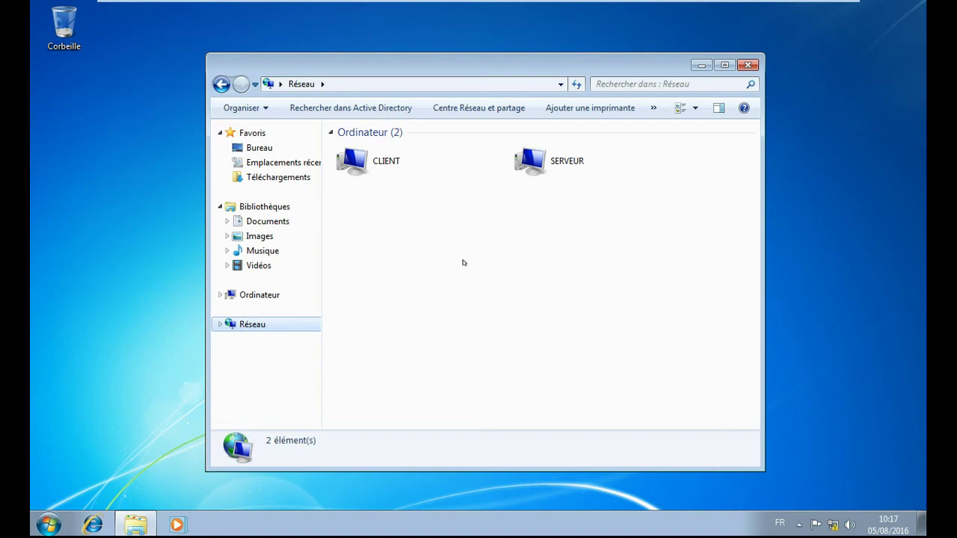
double_click(557, 168)
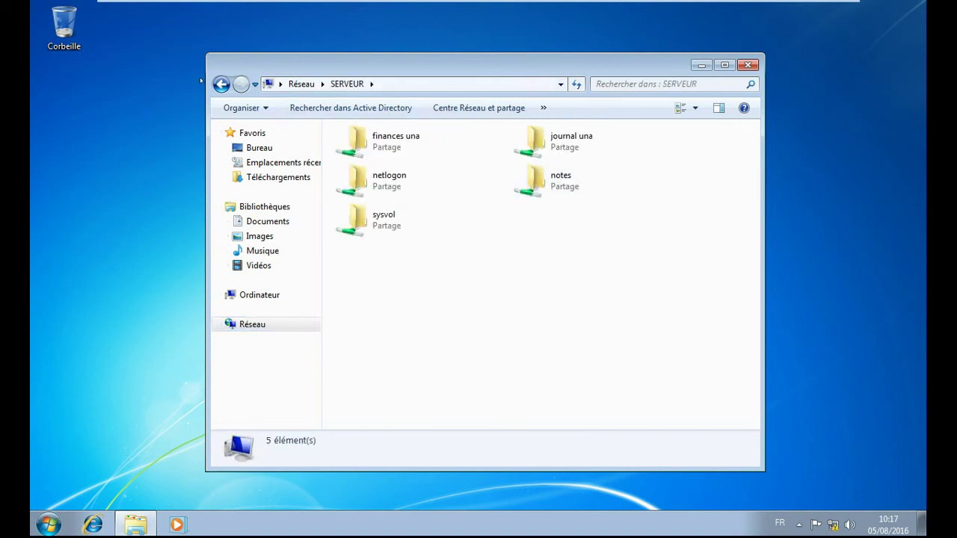
Step: Check that the CLIENT computer has no shares, then return to SERVEUR's shares
left_click(222, 84)
double_click(501, 153)
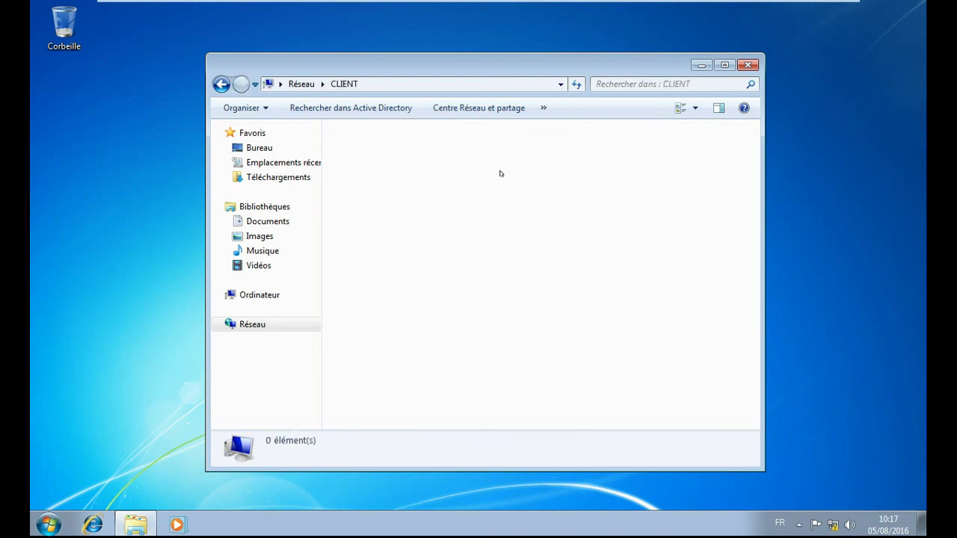
left_click(220, 84)
double_click(576, 167)
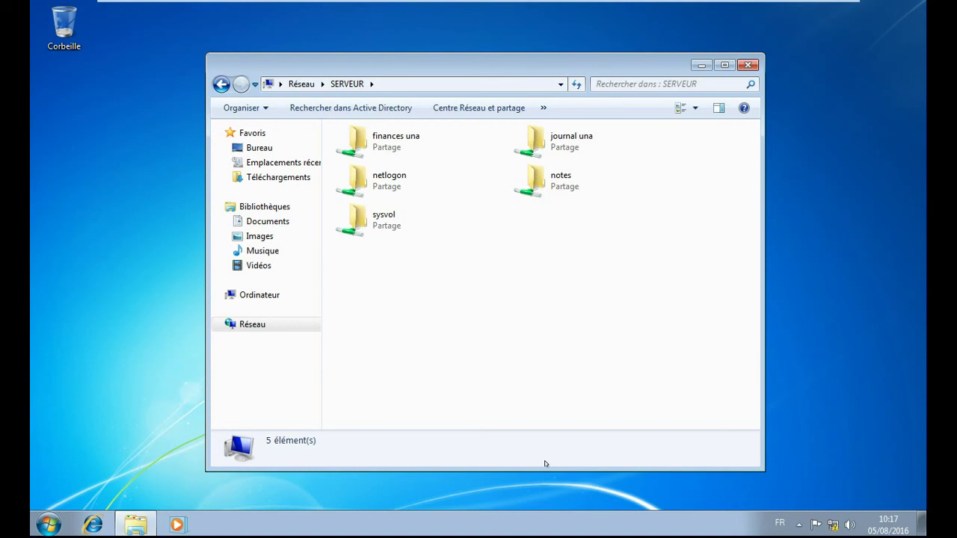
Step: Close Explorer and exit the virtual machine's full-screen view
left_click(748, 65)
left_click(824, 9)
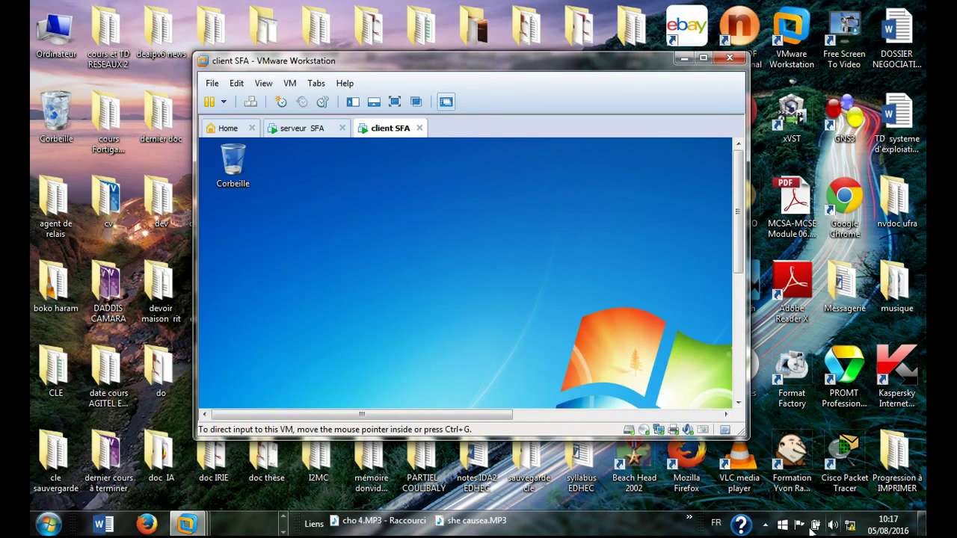
left_click(765, 526)
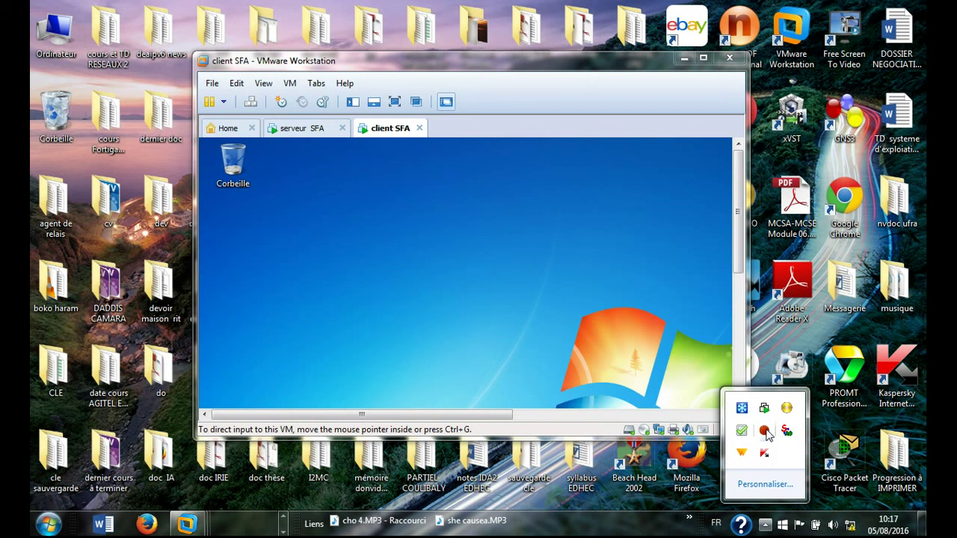